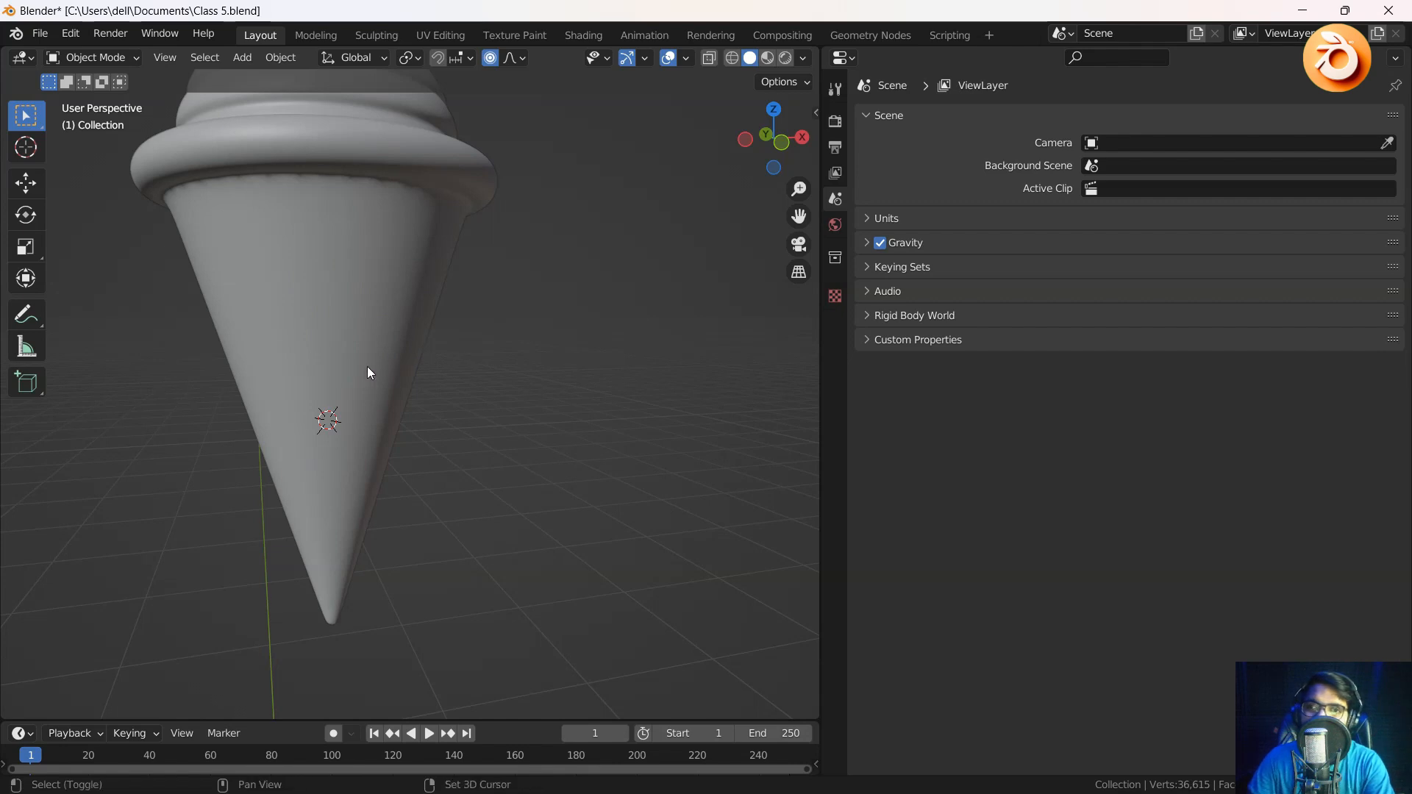
Select the ice-cream object and turn on the wireframe overlay to inspect the cone's mesh
middle_click_drag(370, 372, 486, 368, "shift")
scroll(439, 348, "down", 5)
scroll(492, 347, "up", 3)
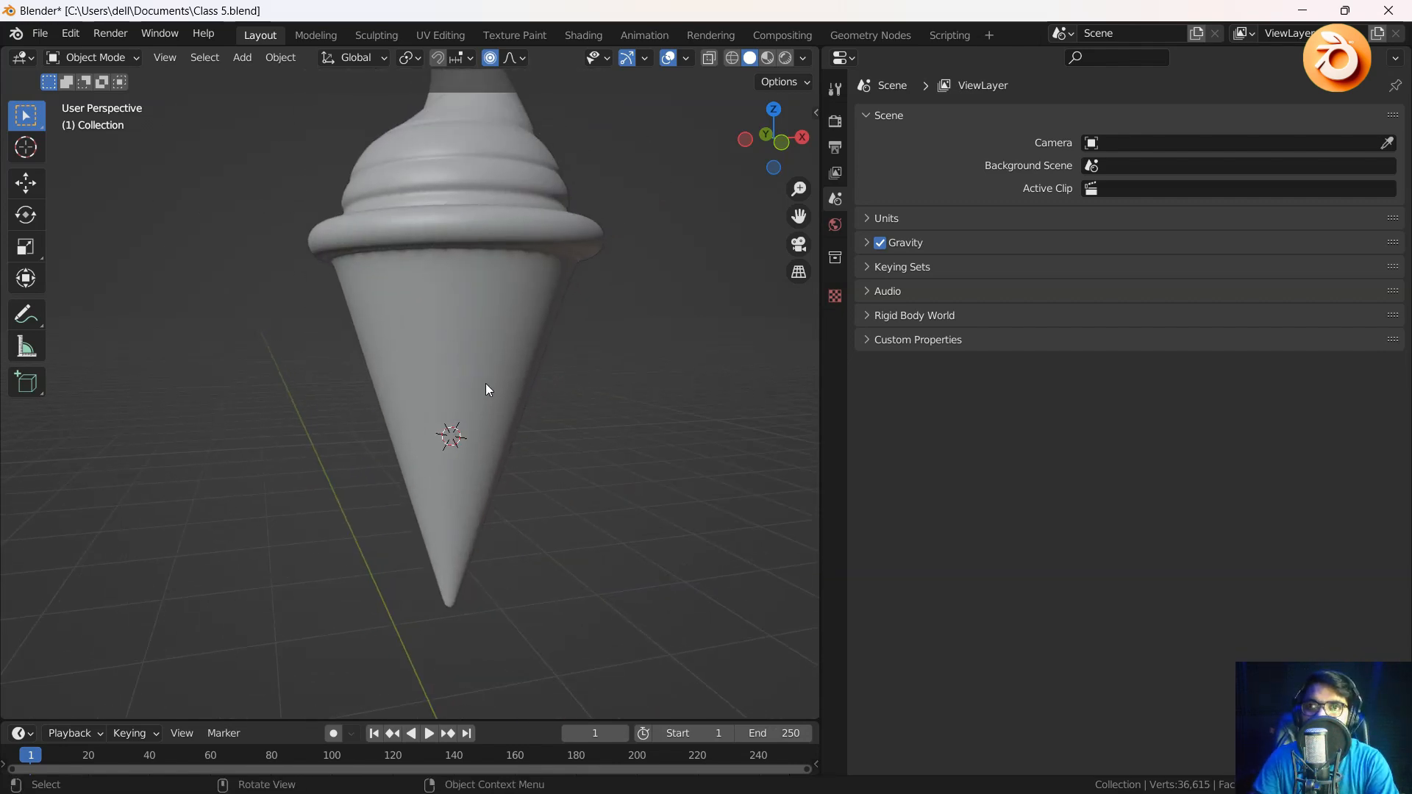
left_click(515, 329)
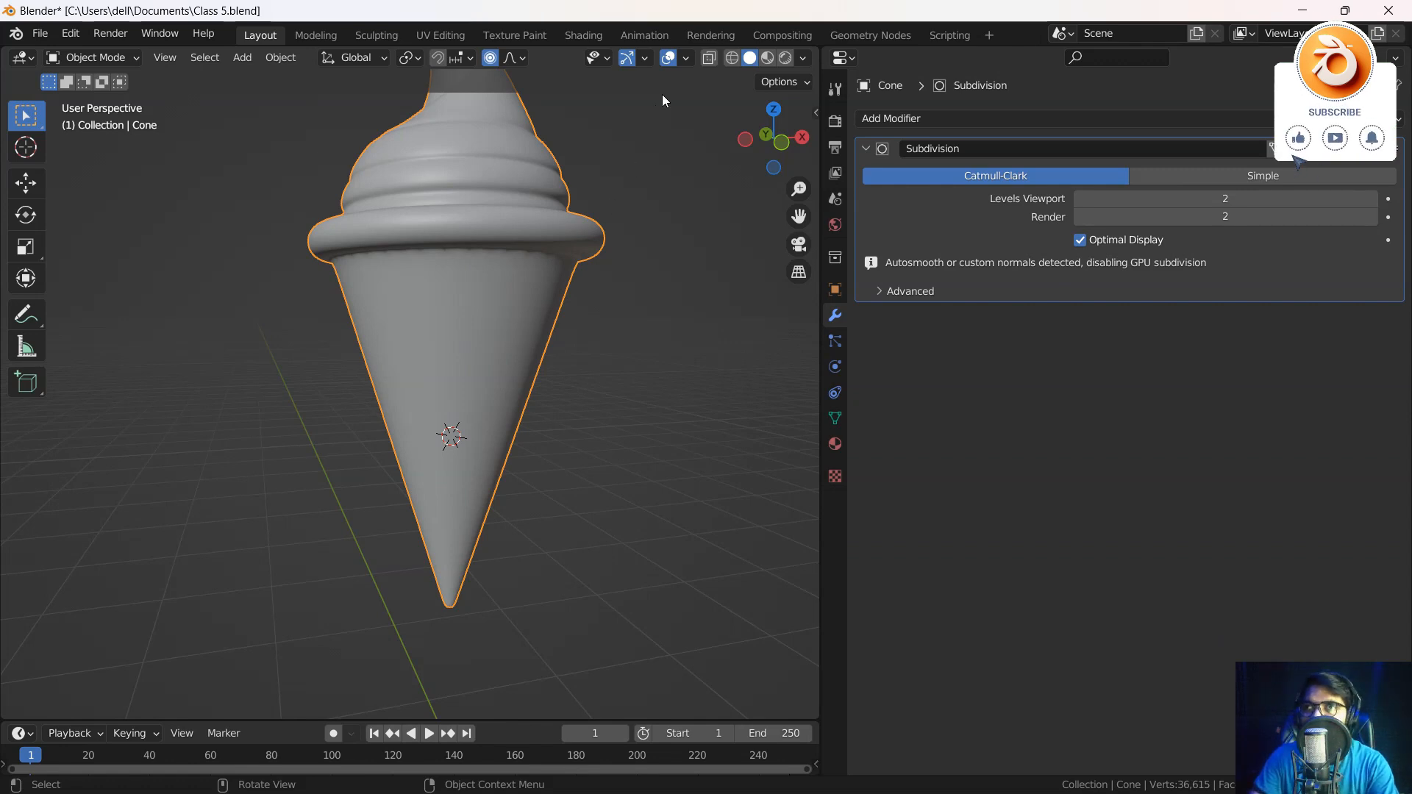
left_click(686, 61)
left_click(572, 364)
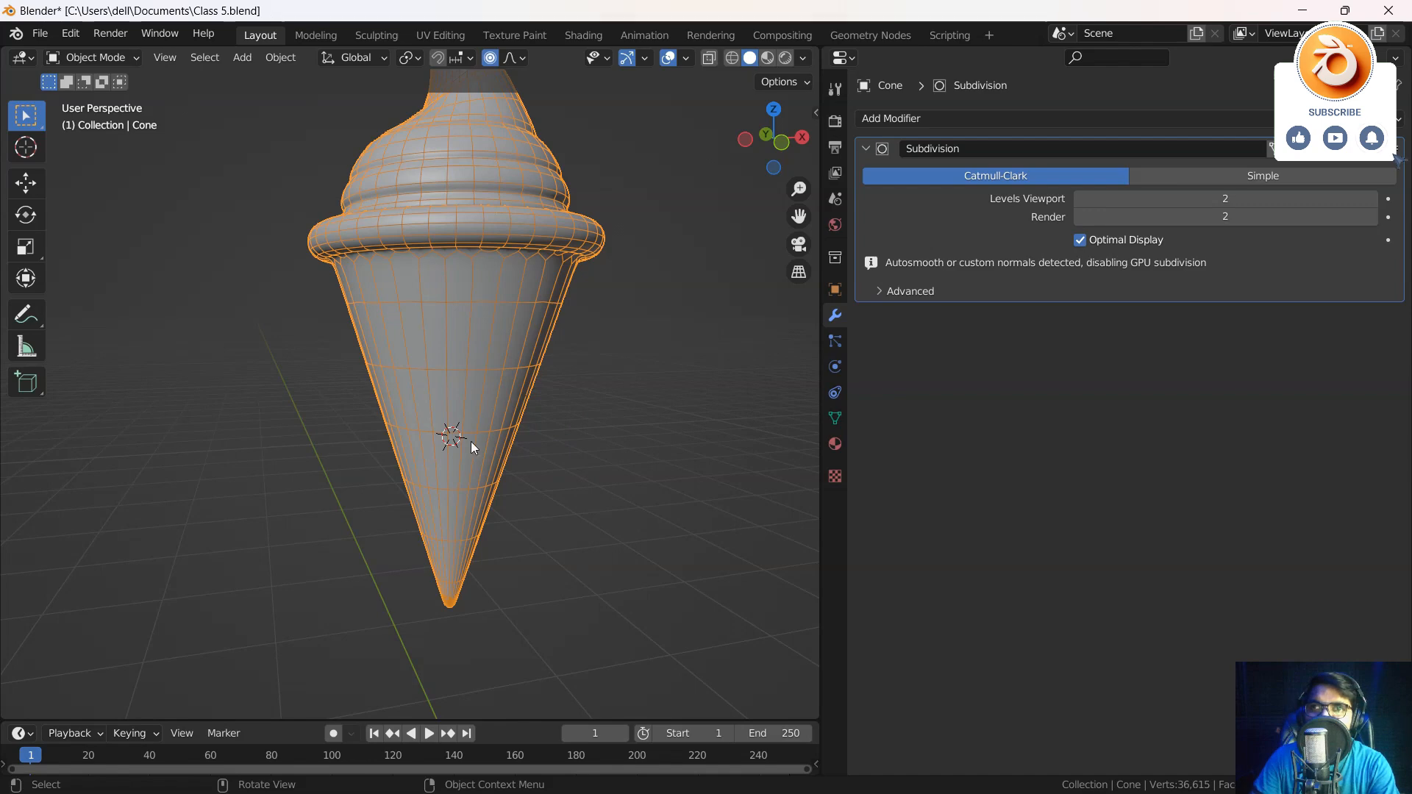
scroll(441, 364, "up", 5)
scroll(443, 368, "down", 5)
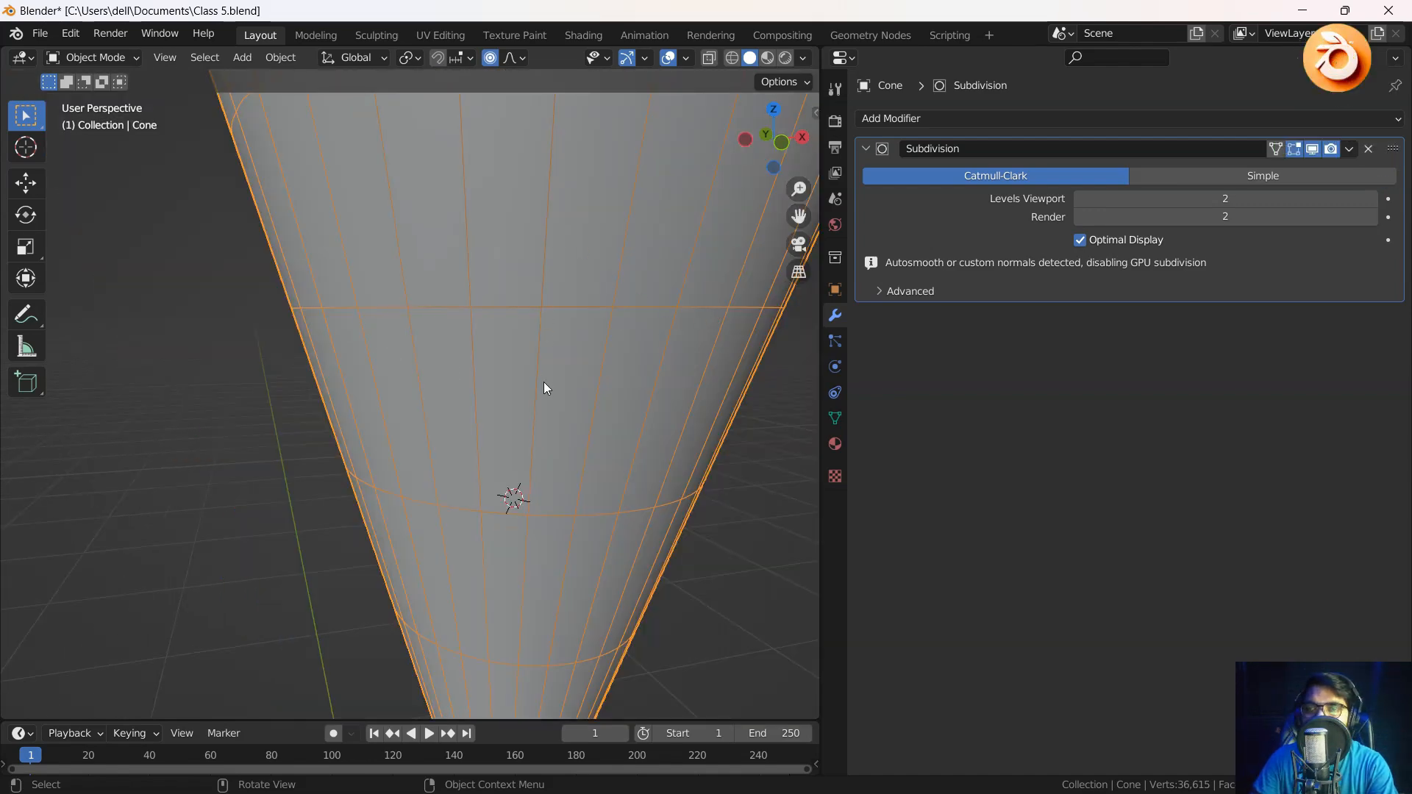
scroll(539, 384, "down", 5)
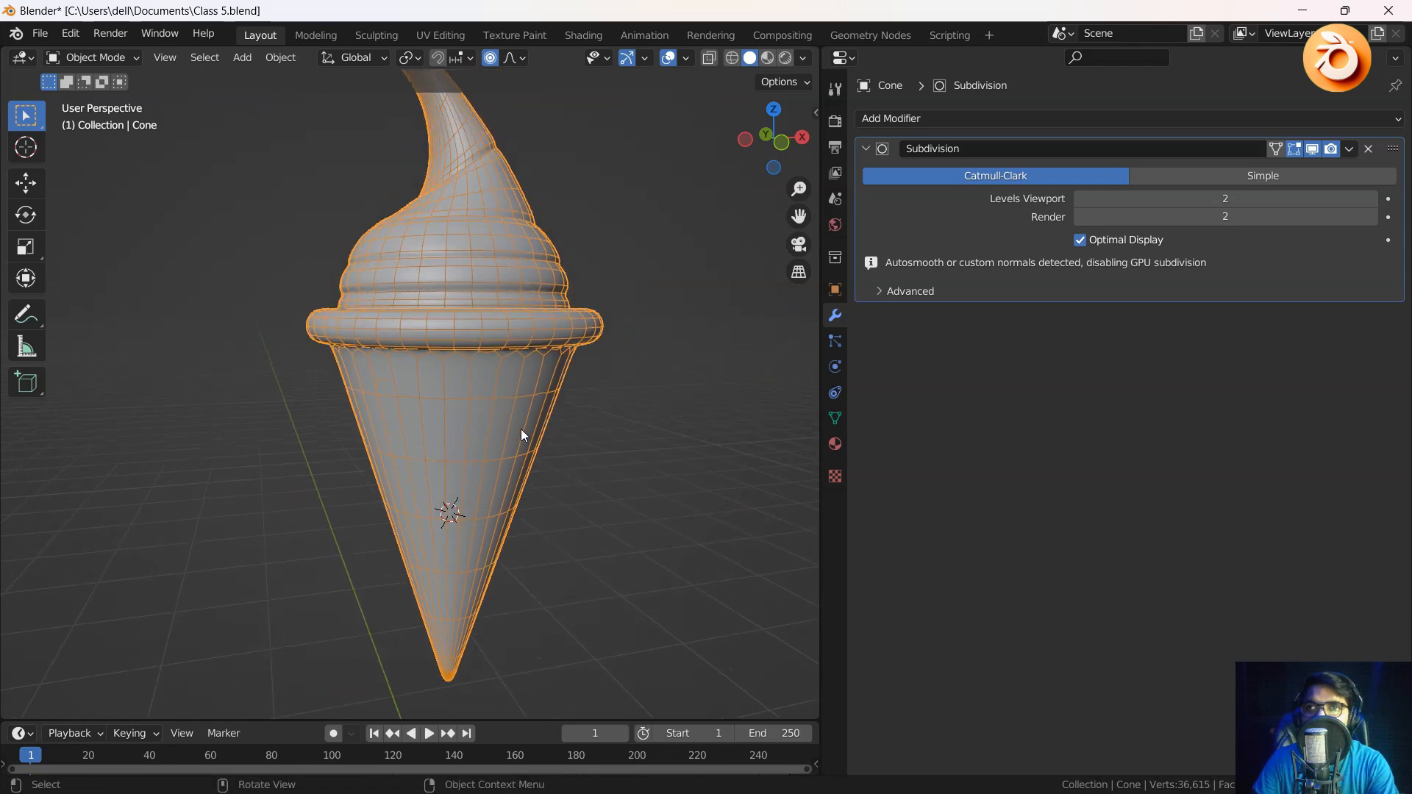
Turn off the wireframe overlay
left_click(686, 58)
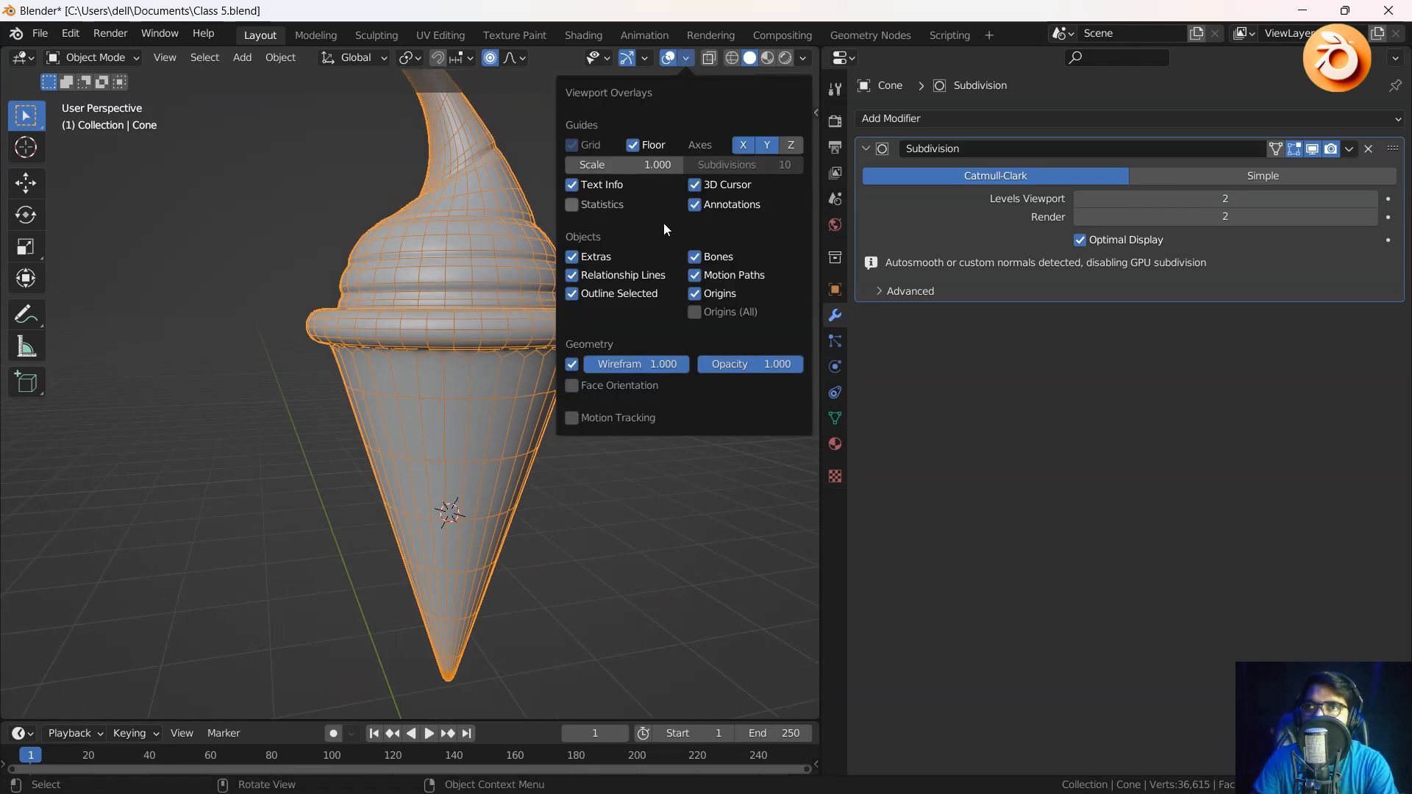
left_click(574, 368)
middle_click_drag(470, 456, 462, 386)
scroll(455, 390, "down", 1)
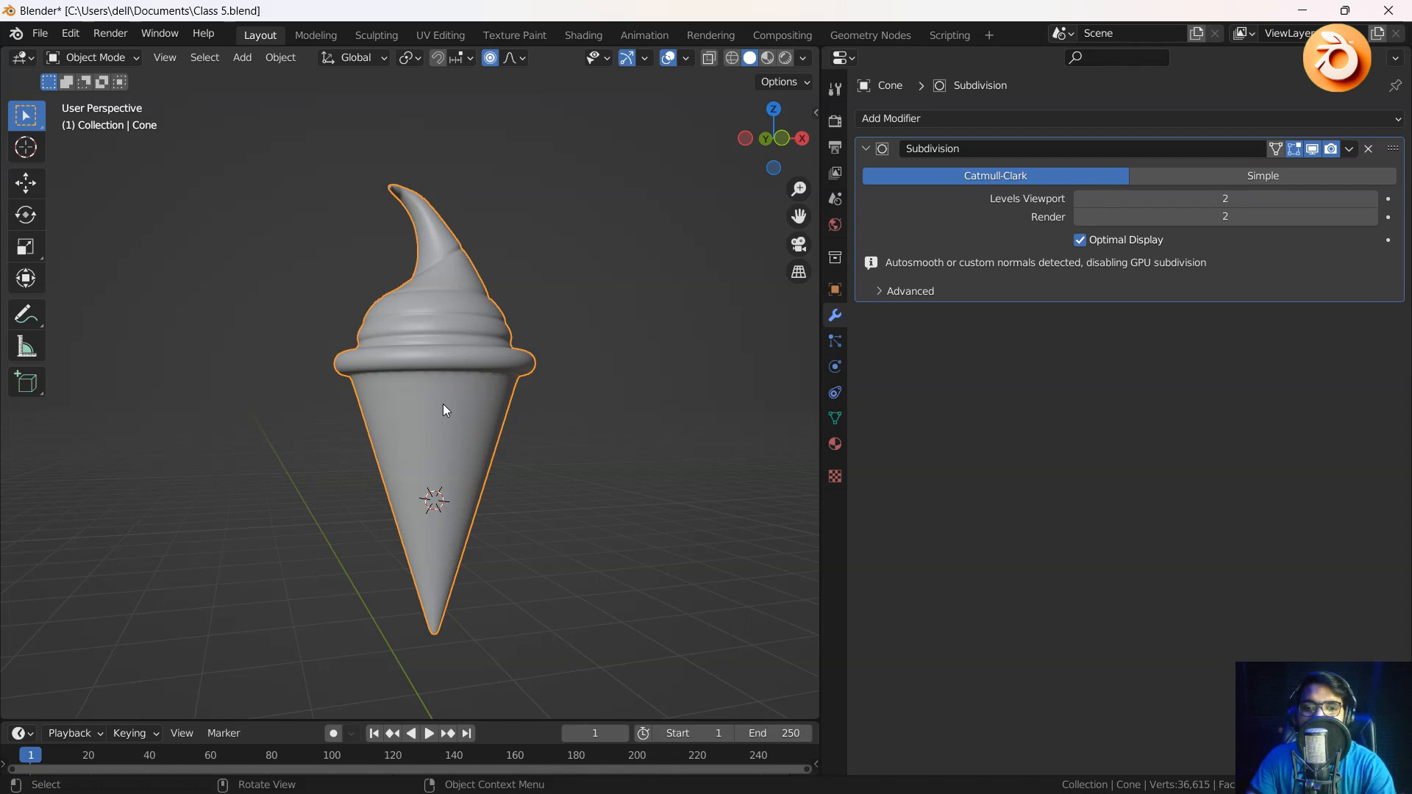
Disable the Subdivision modifier's display in the viewport for the ice-cream object
left_click(1311, 148)
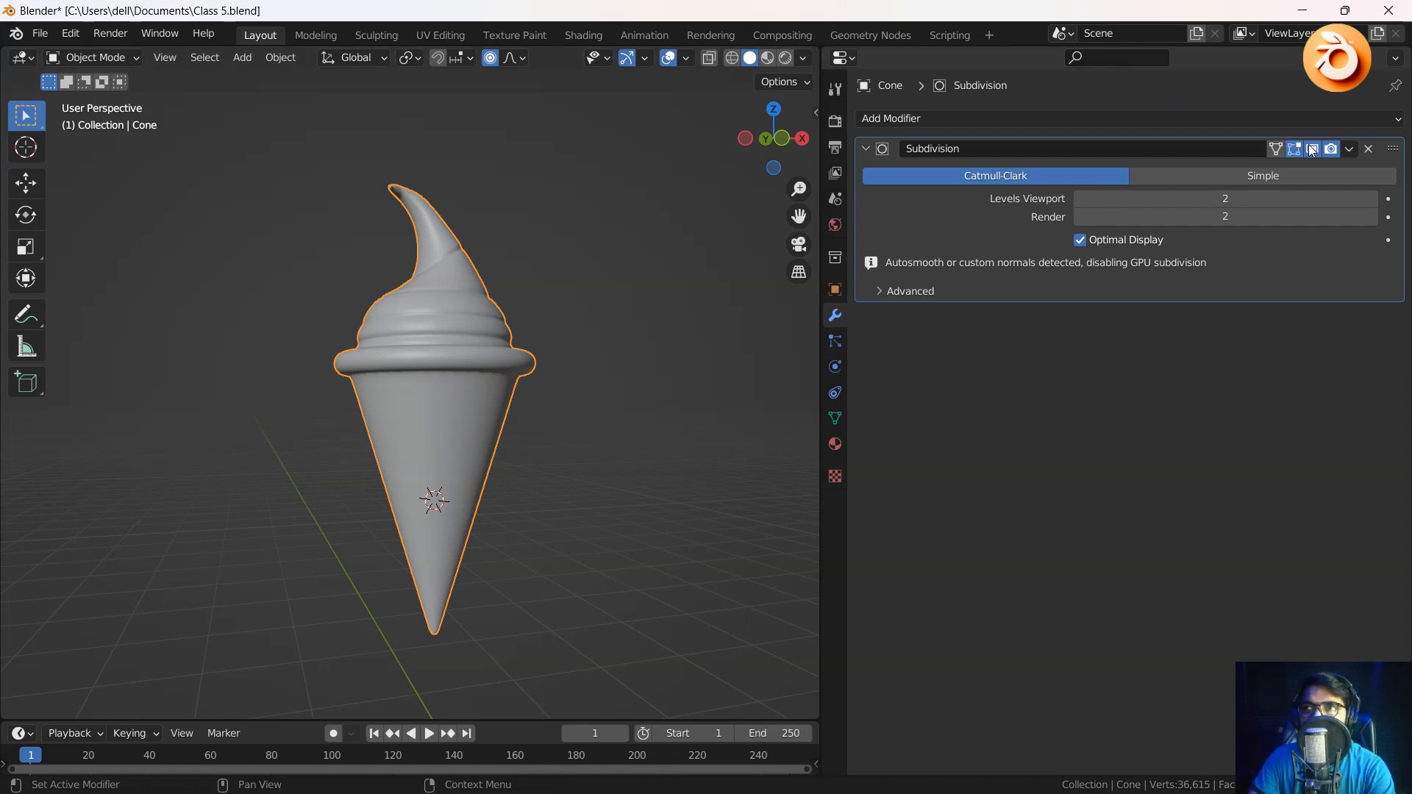
middle_click_drag(482, 454, 483, 419, "shift")
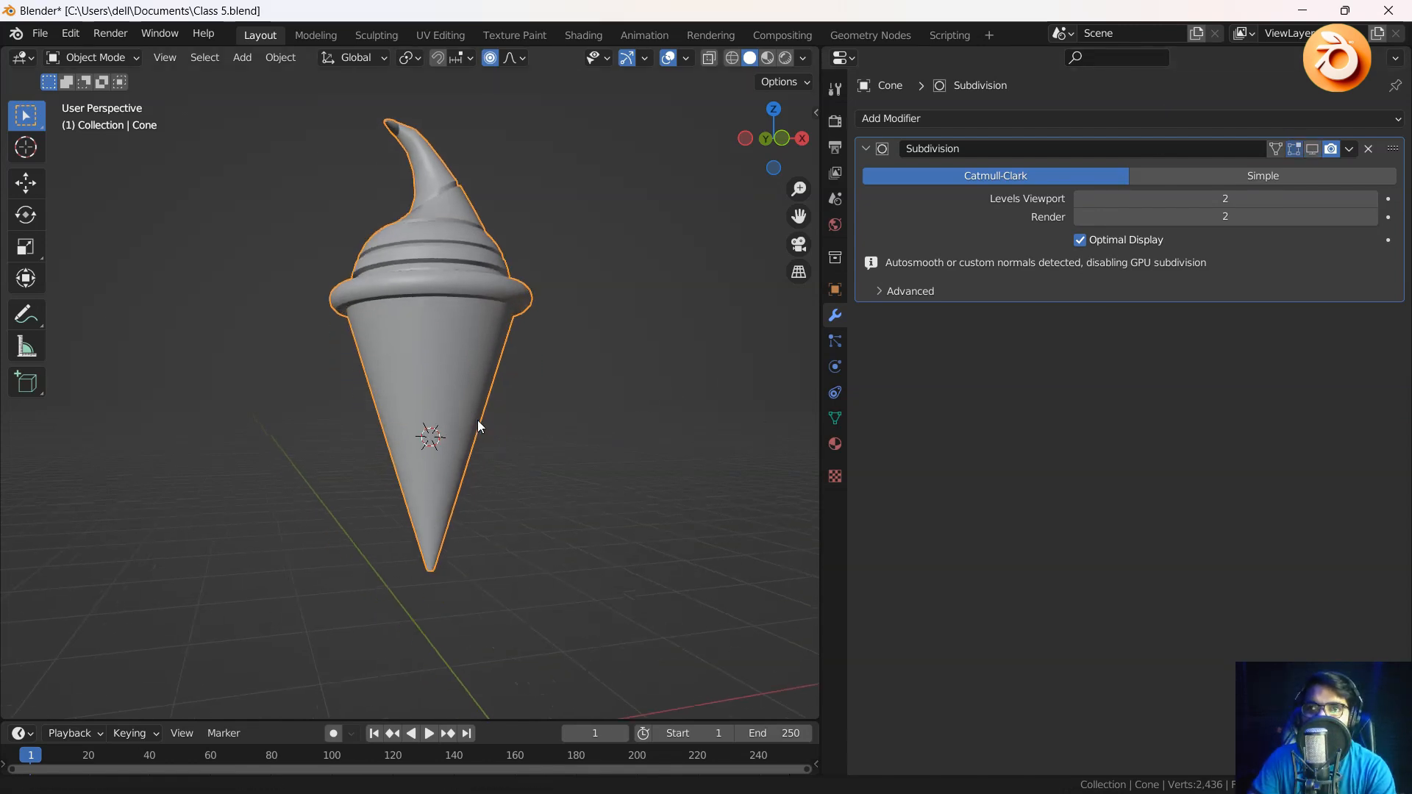
left_click(1015, 119)
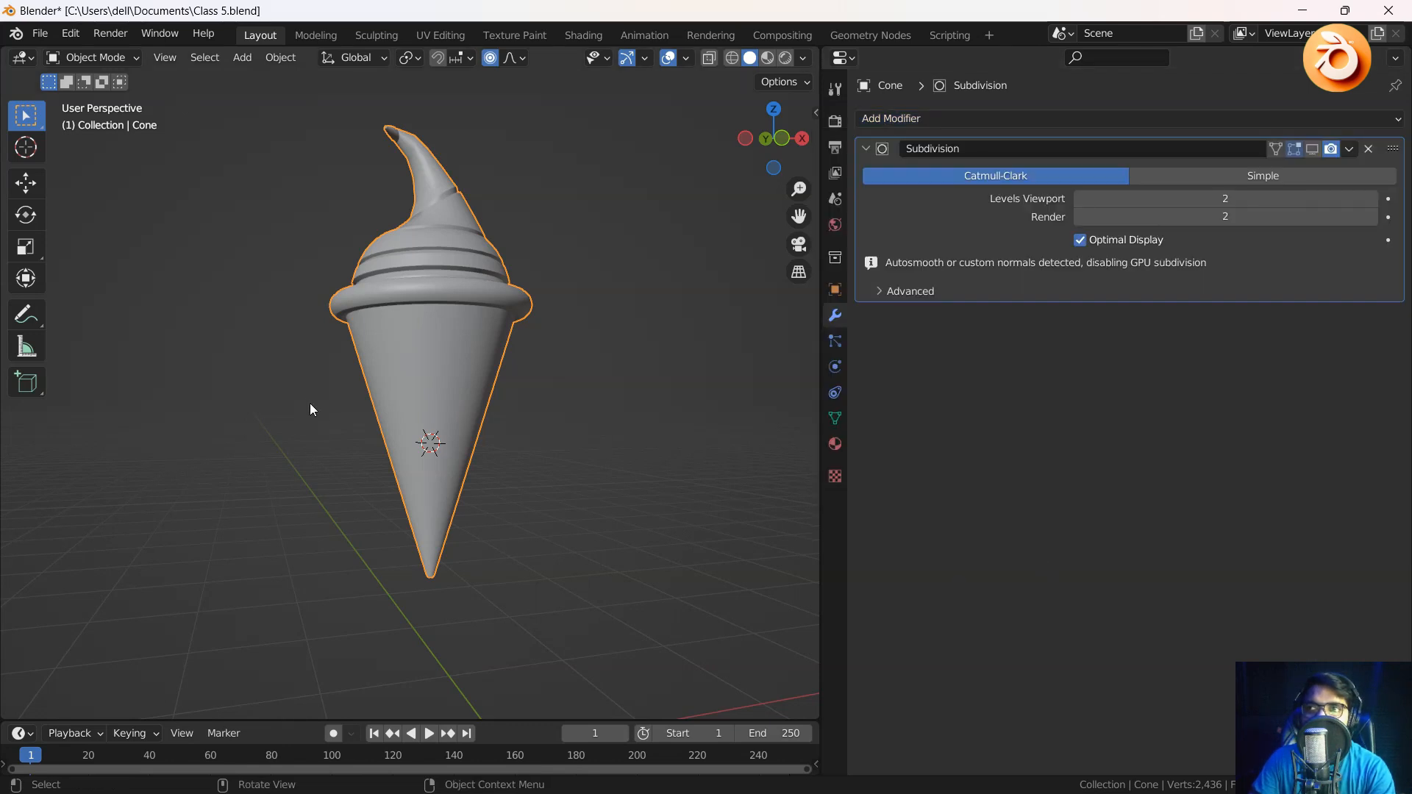
scroll(430, 407, "up", 3)
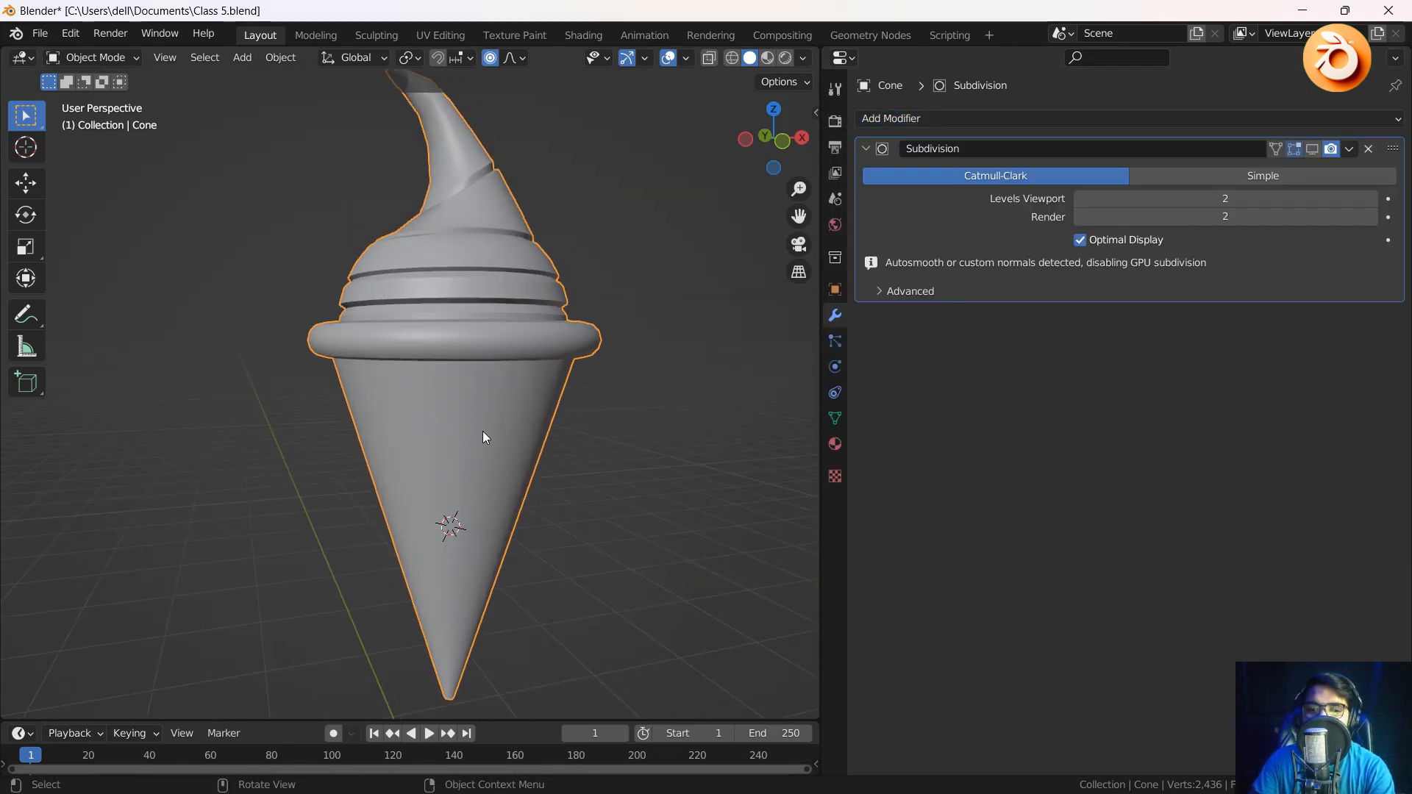
Enter mesh editing with face selection in the front view and widen the 3D viewport
key("Tab")
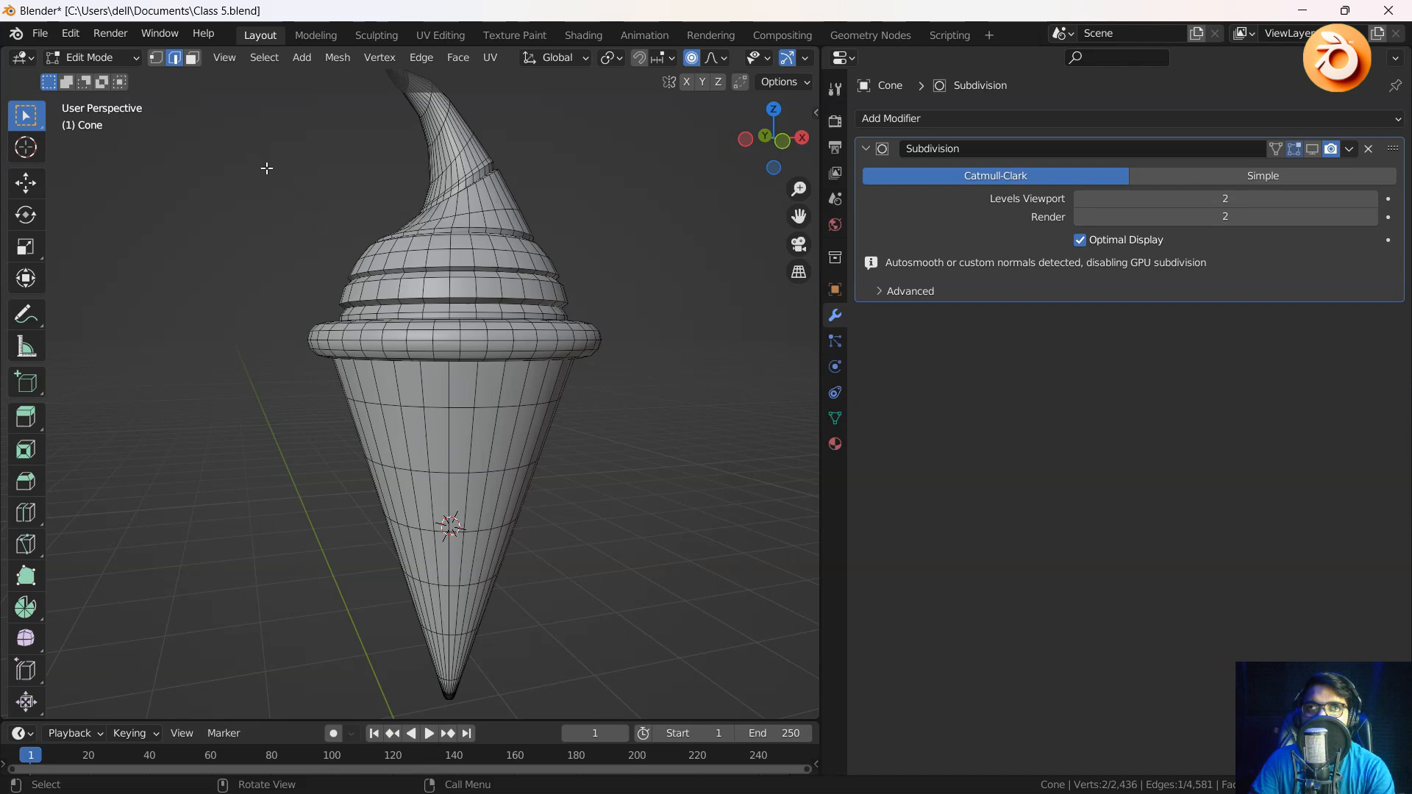
left_click(194, 59)
key("grave")
left_click(296, 368)
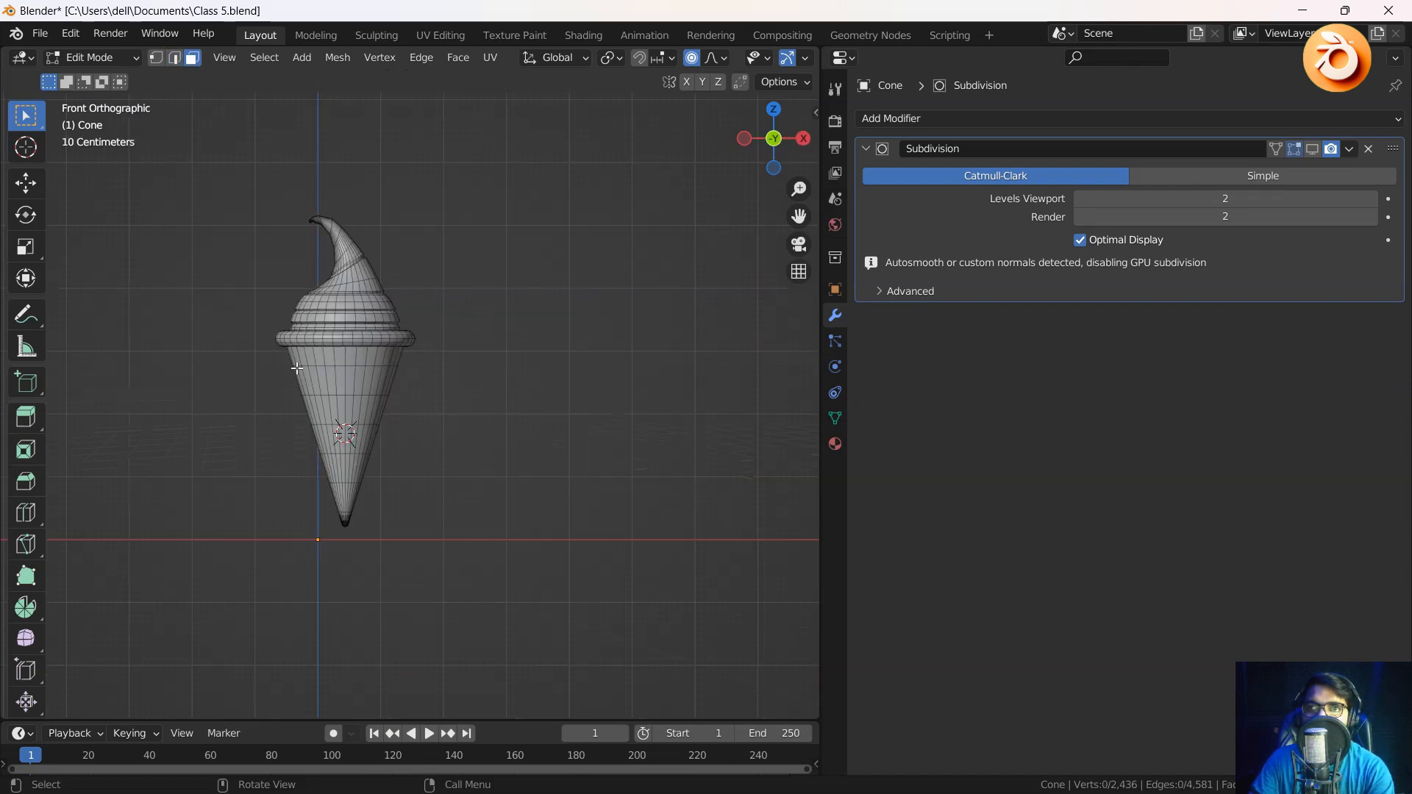
scroll(312, 365, "up", 3)
middle_click_drag(324, 381, 507, 379, "shift")
scroll(444, 378, "up", 2)
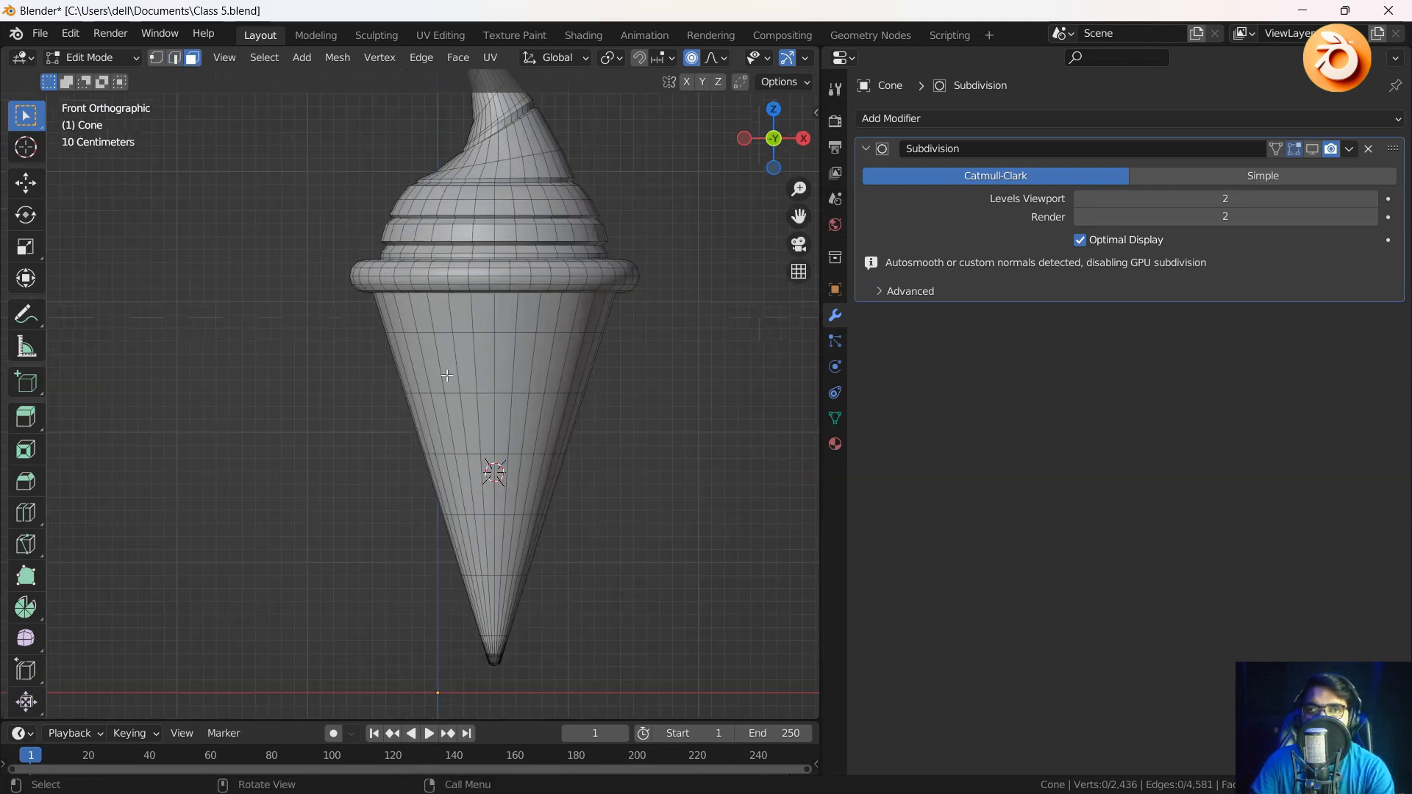
left_click_drag(820, 353, 1059, 356)
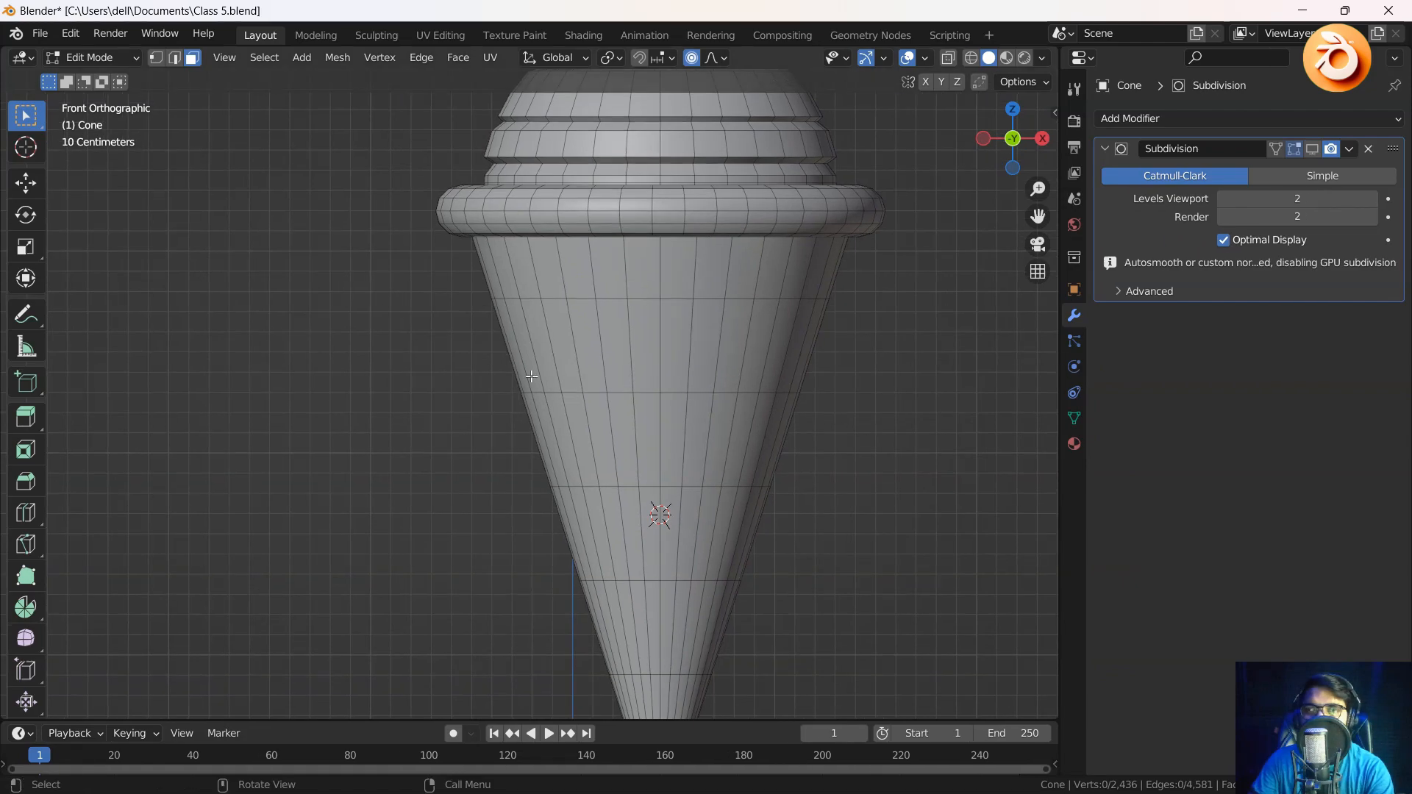
With X-ray on, box-select the cone's faces in the front view from the tip to just below the rim
scroll(501, 490, "down", 2)
key("alt+z")
scroll(532, 338, "up", 5)
scroll(518, 573, "down", 4)
middle_click_drag(525, 581, 482, 373)
scroll(633, 584, "up", 4)
key("KP_1")
scroll(441, 401, "down", 6)
middle_click_drag(394, 429, 509, 442, "shift")
left_click_drag(331, 615, 629, 214)
scroll(625, 243, "up", 1)
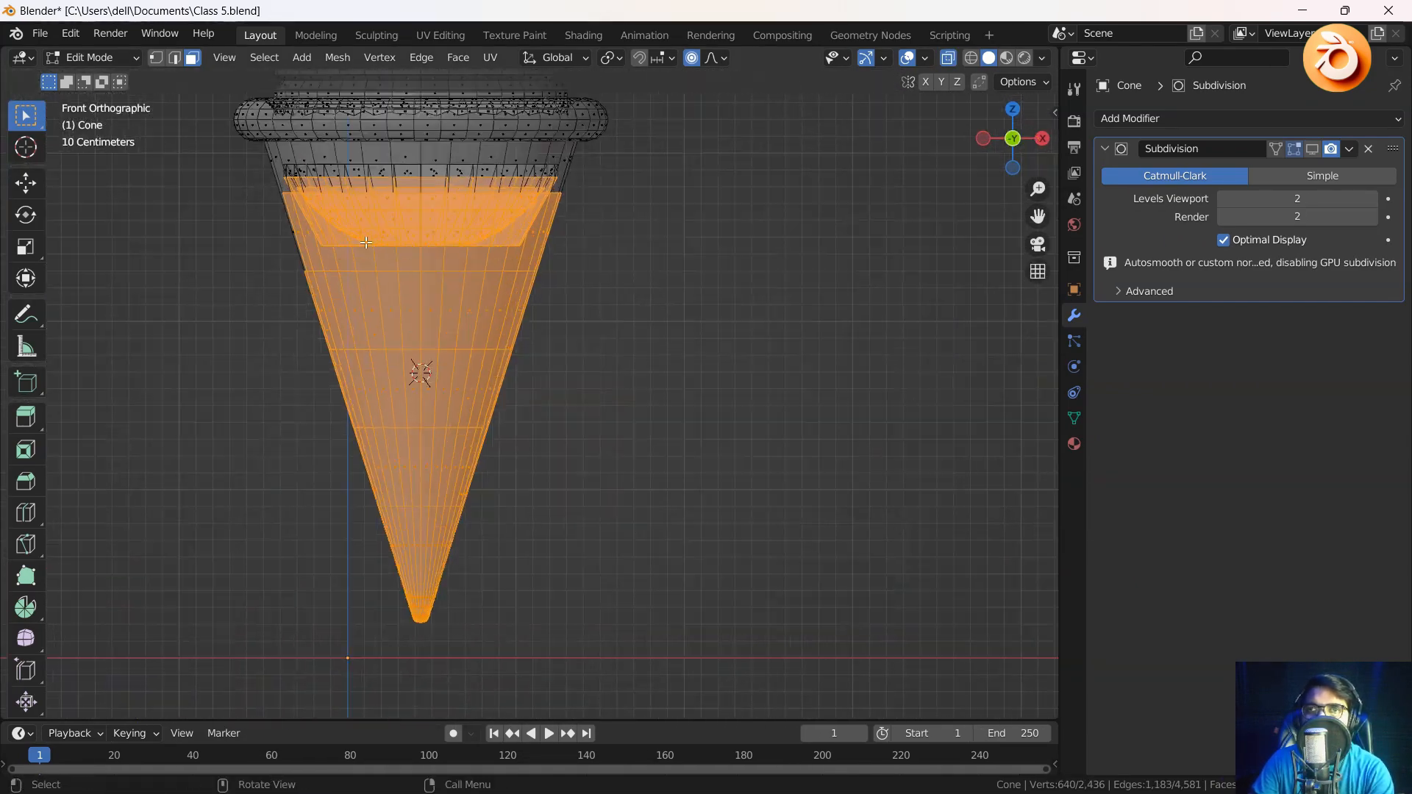
Deselect the upper band of faces, including those inside the cone, and turn off X-ray
middle_click_drag(617, 254, 660, 374, "shift")
left_click_drag(647, 377, 298, 284, "ctrl")
key("alt+z")
Add the remaining outer faces up to the rim so the whole waffle cone is selected, and return to the front view
middle_click_drag(452, 322, 451, 368)
scroll(452, 368, "down", 6)
left_click(562, 389, "alt+shift")
middle_click_drag(548, 301, 470, 384)
left_click(596, 306, "shift")
left_click(598, 313, "shift")
left_click(597, 312, "shift")
scroll(471, 384, "down", 3)
left_click(423, 383, "ctrl")
middle_click_drag(353, 391, 631, 376)
left_click(551, 368, "ctrl")
left_click(527, 378, "ctrl")
key("grave")
left_click(528, 281)
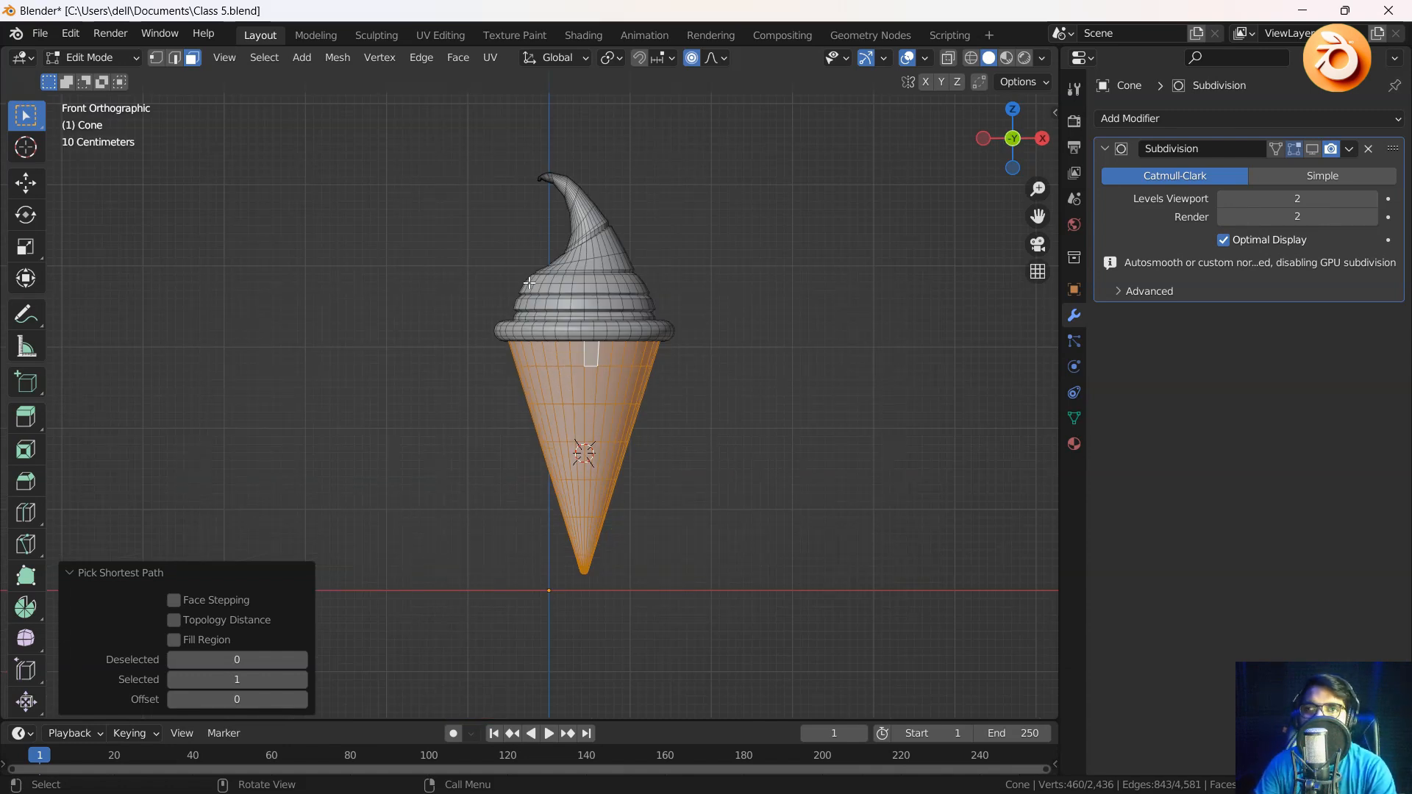
key("Tab")
key("Tab")
key("g")
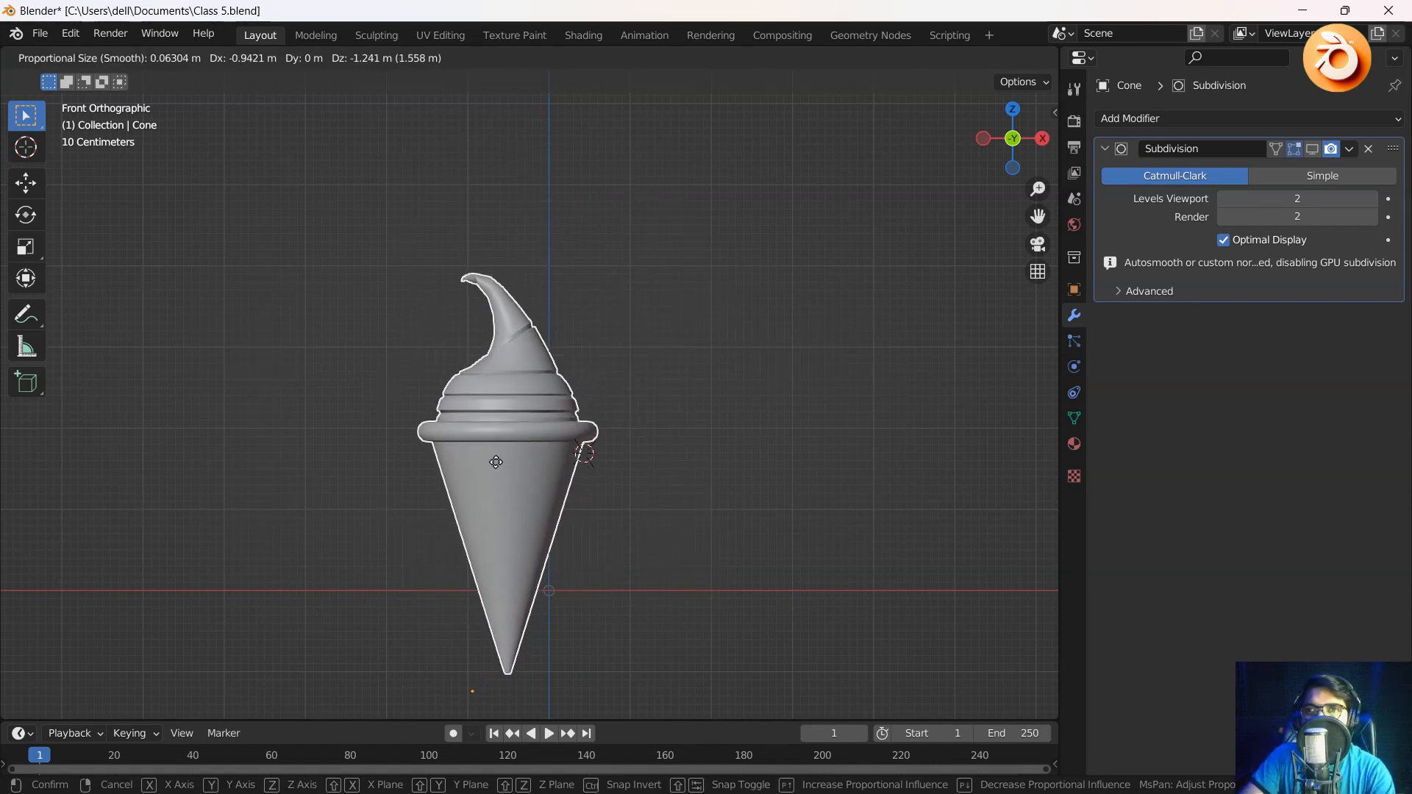
key("Escape")
key("Tab")
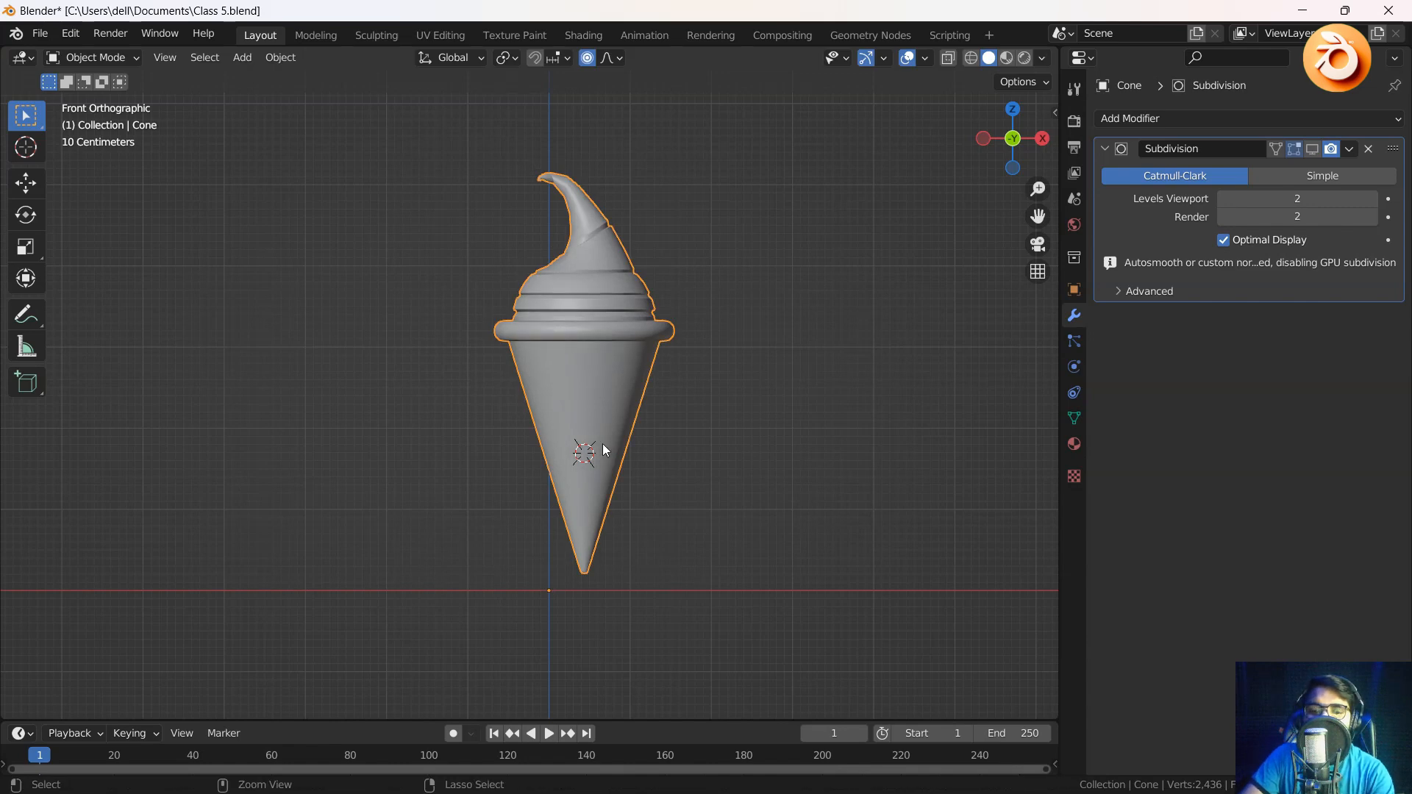
key("Tab")
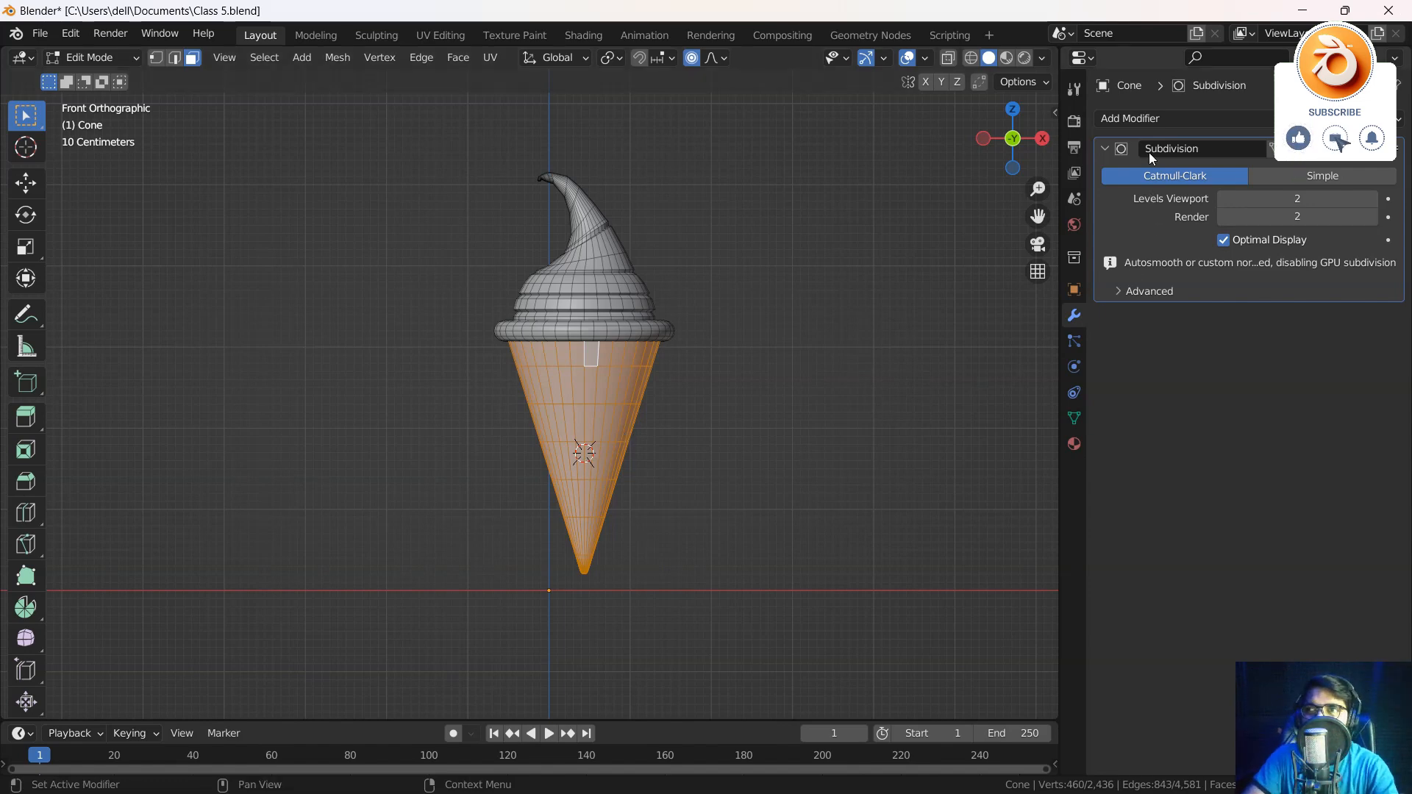
Switch the Properties editor to the Outliner and unhide the Sphere object
left_click(1091, 60)
left_click(1015, 106)
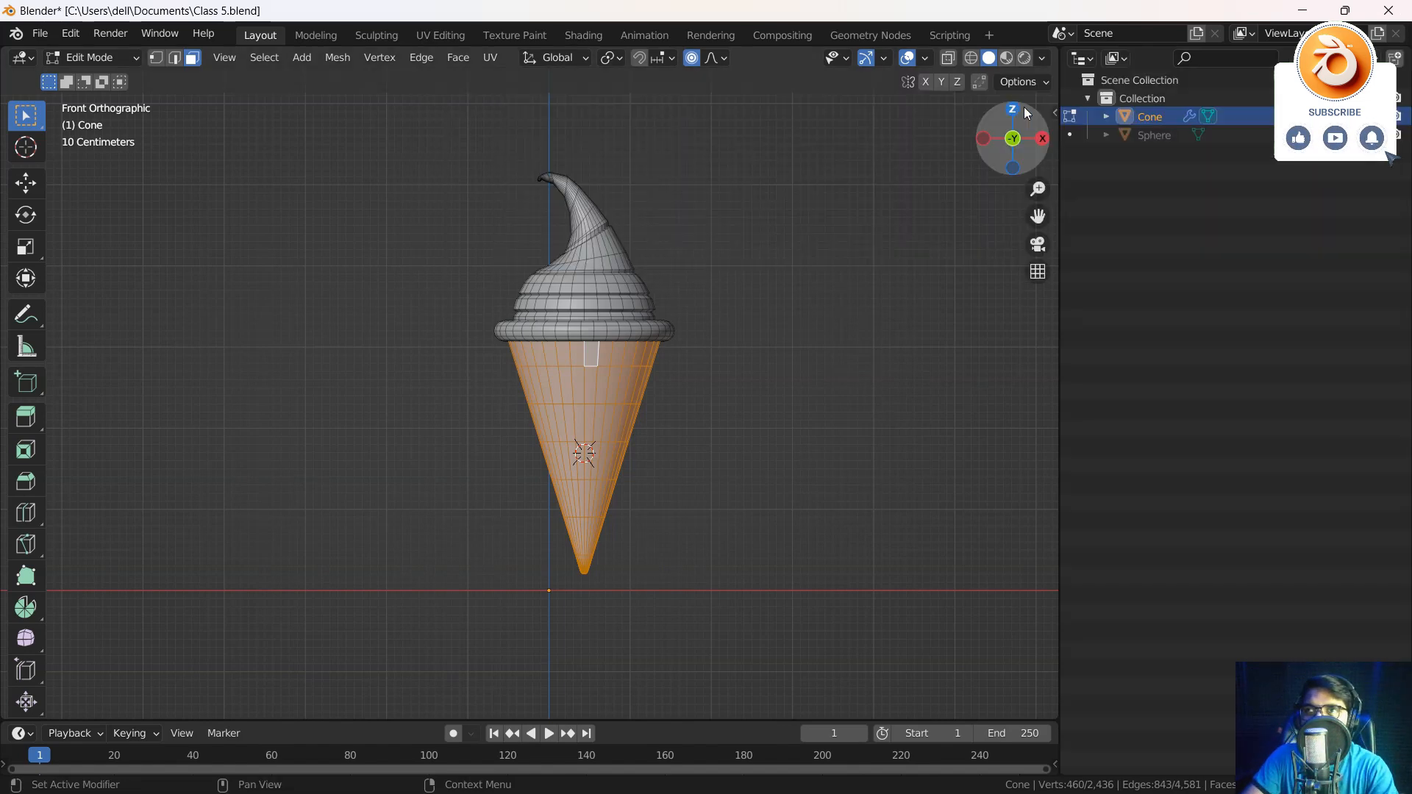
left_click(1140, 138)
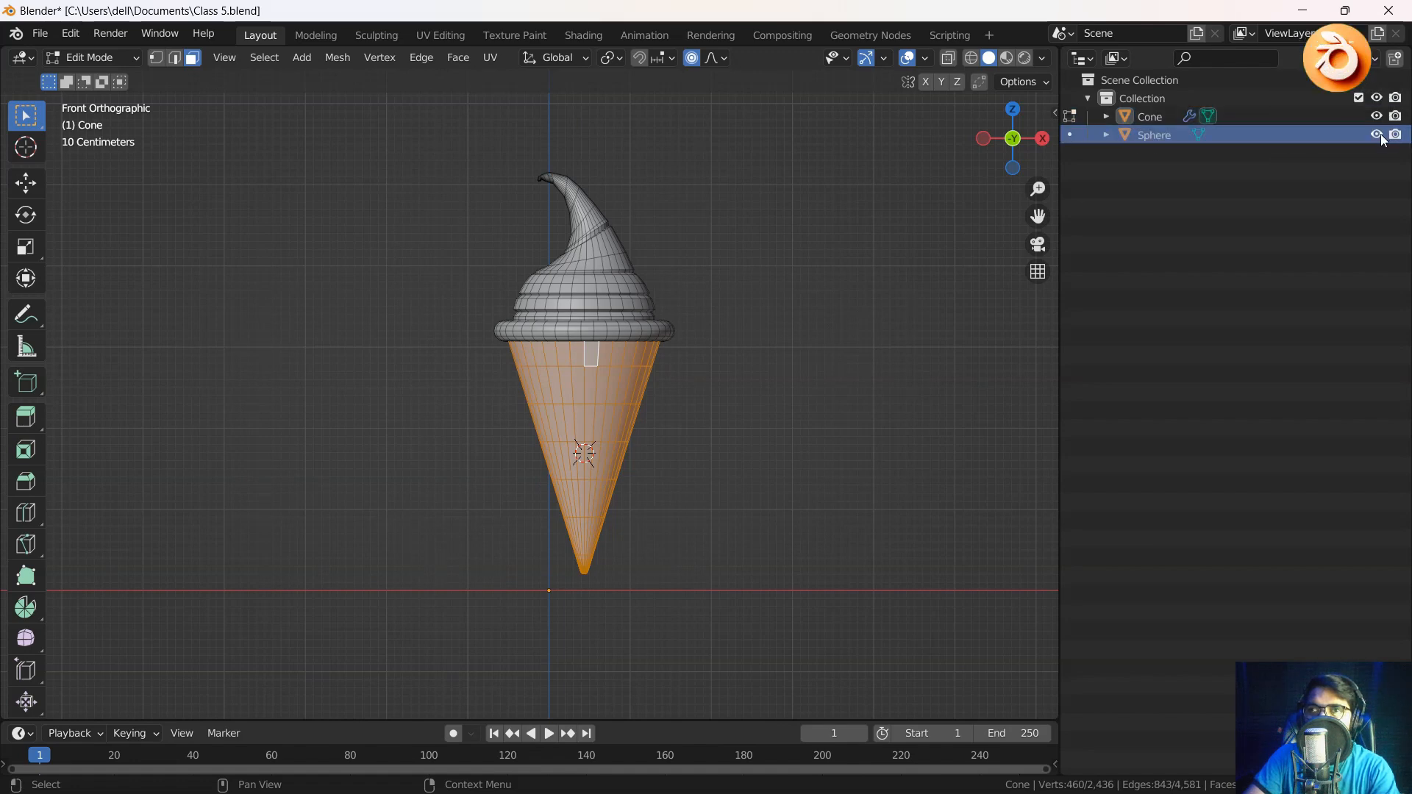
Leave mesh editing and delete the Sphere object
scroll(703, 318, "down", 8)
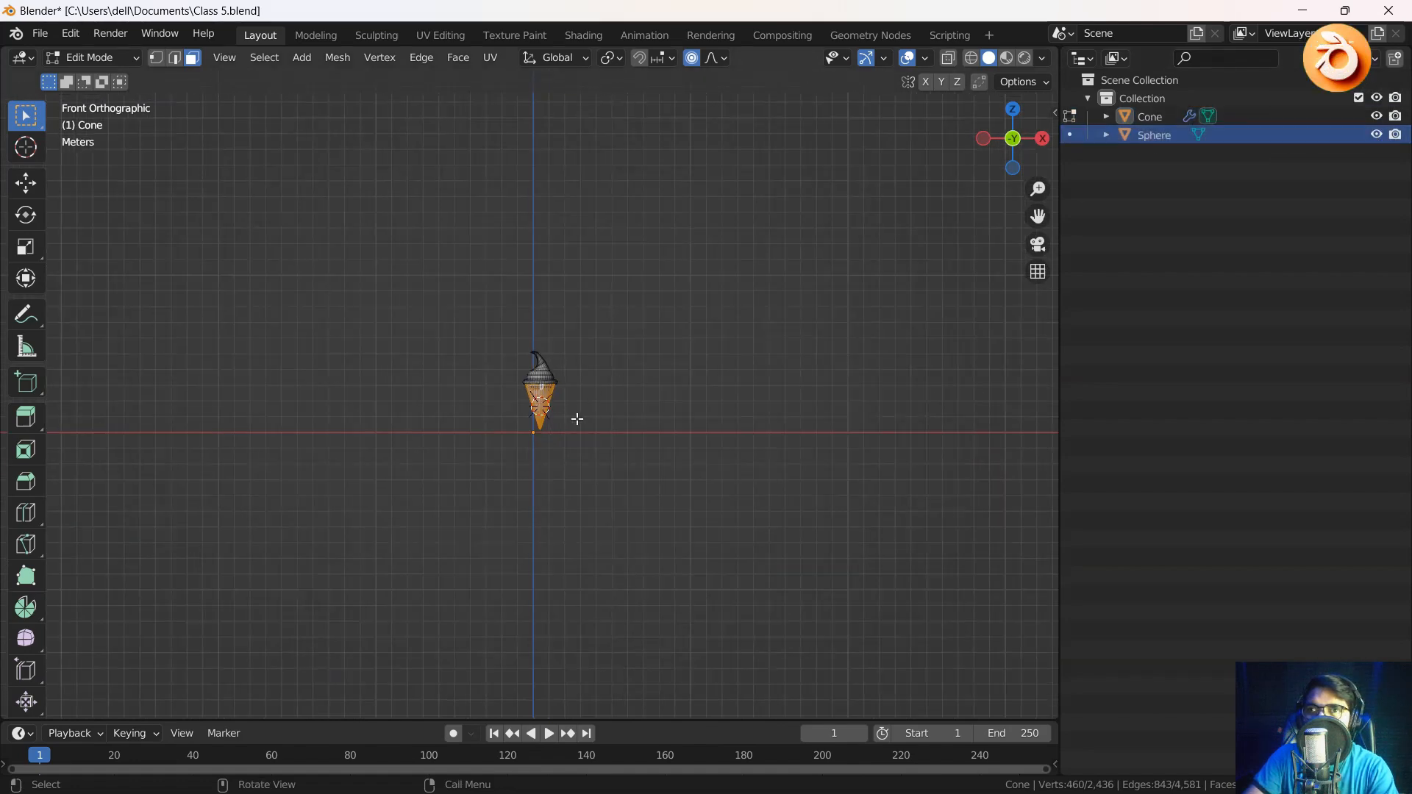
scroll(576, 419, "up", 10)
middle_click_drag(567, 431, 671, 495)
scroll(677, 471, "down", 3)
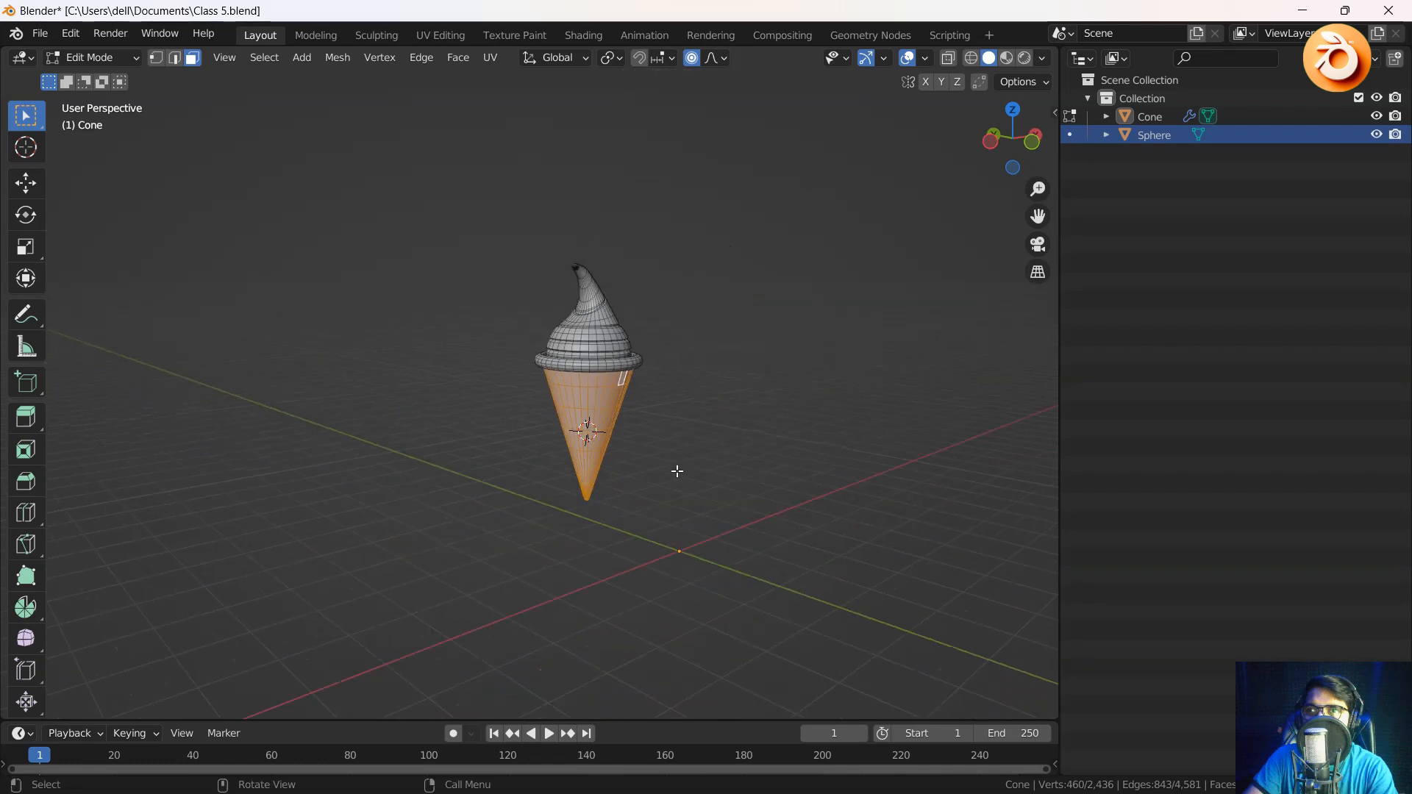
key("Tab")
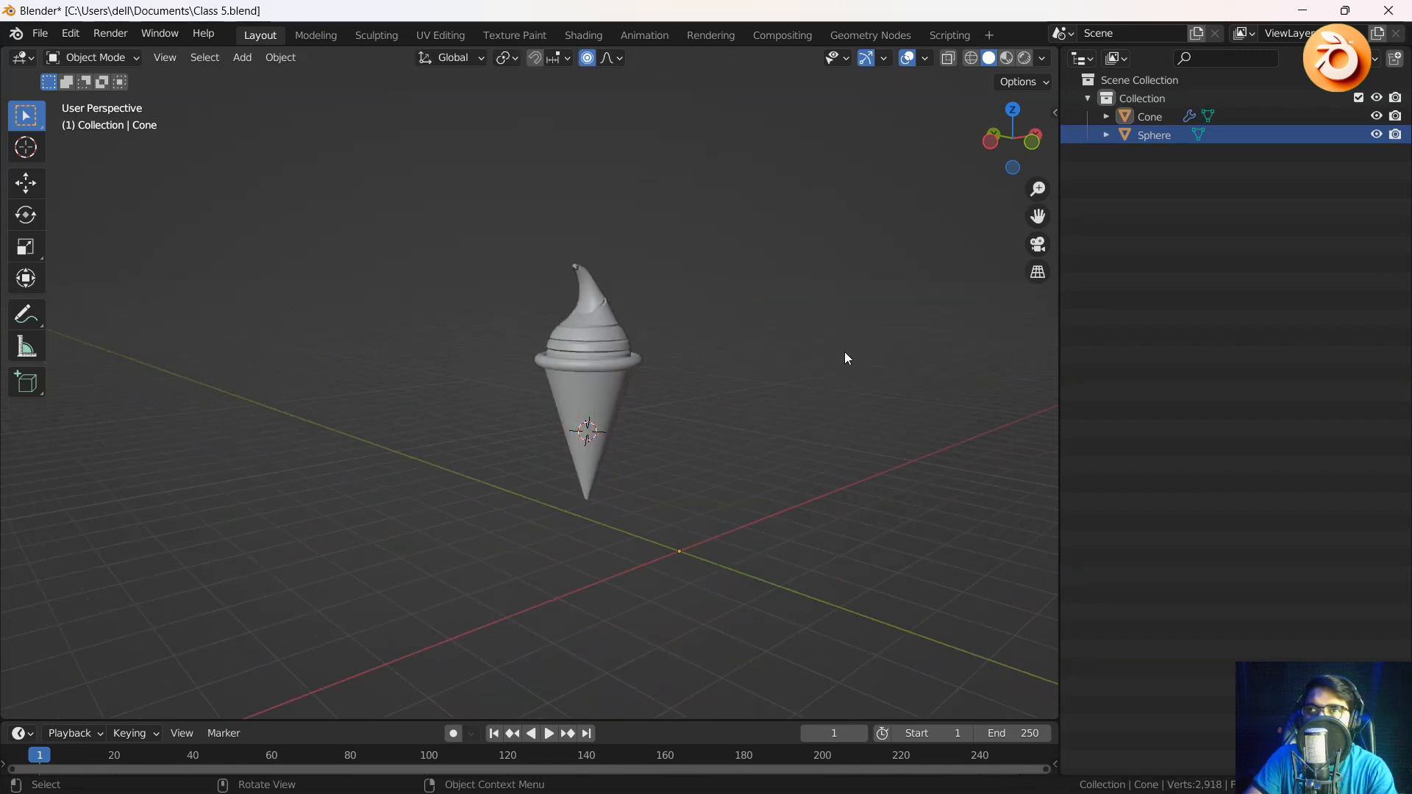
left_click(1159, 138)
key("Delete")
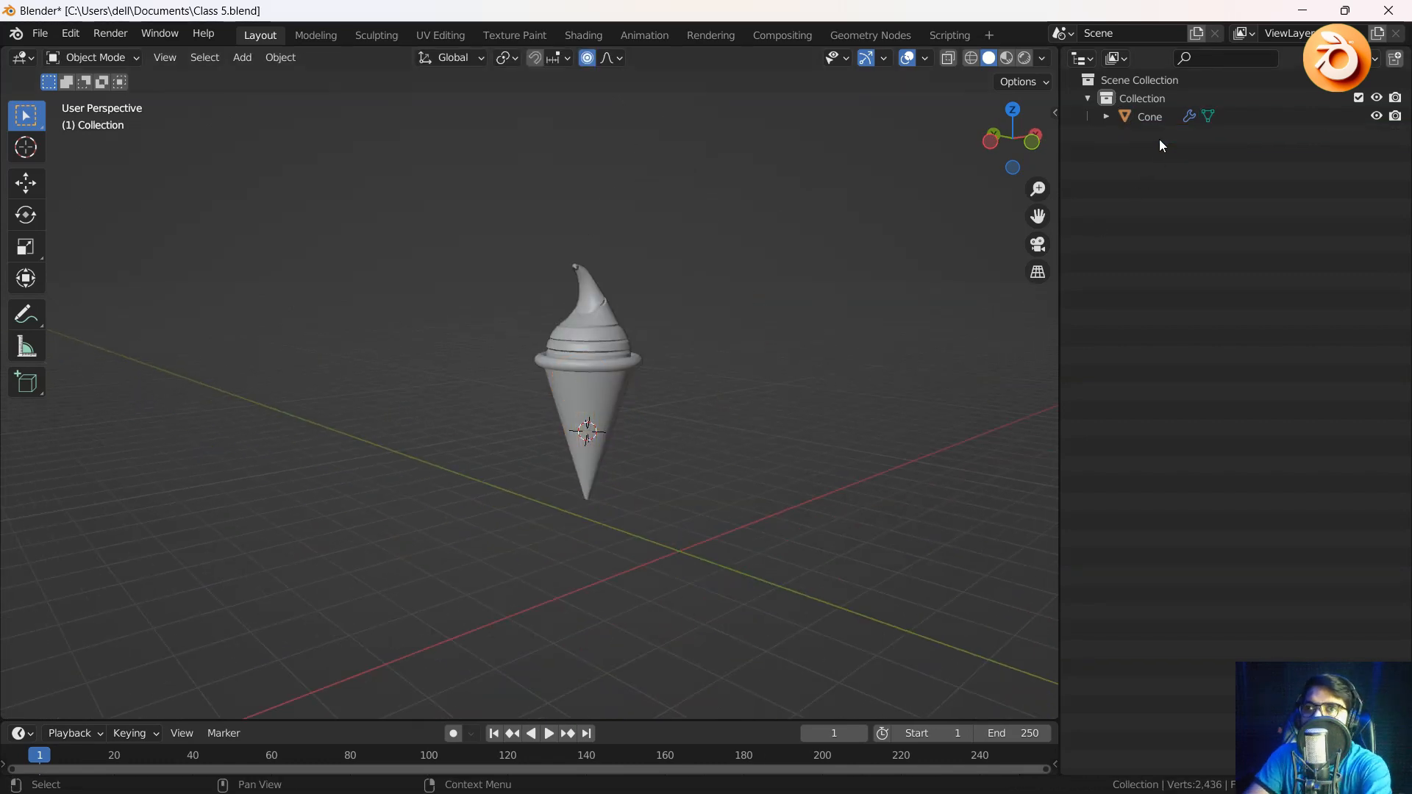
Select the Cone object, return to mesh editing and check the selected waffle-cone faces with X-ray
scroll(585, 400, "up", 3)
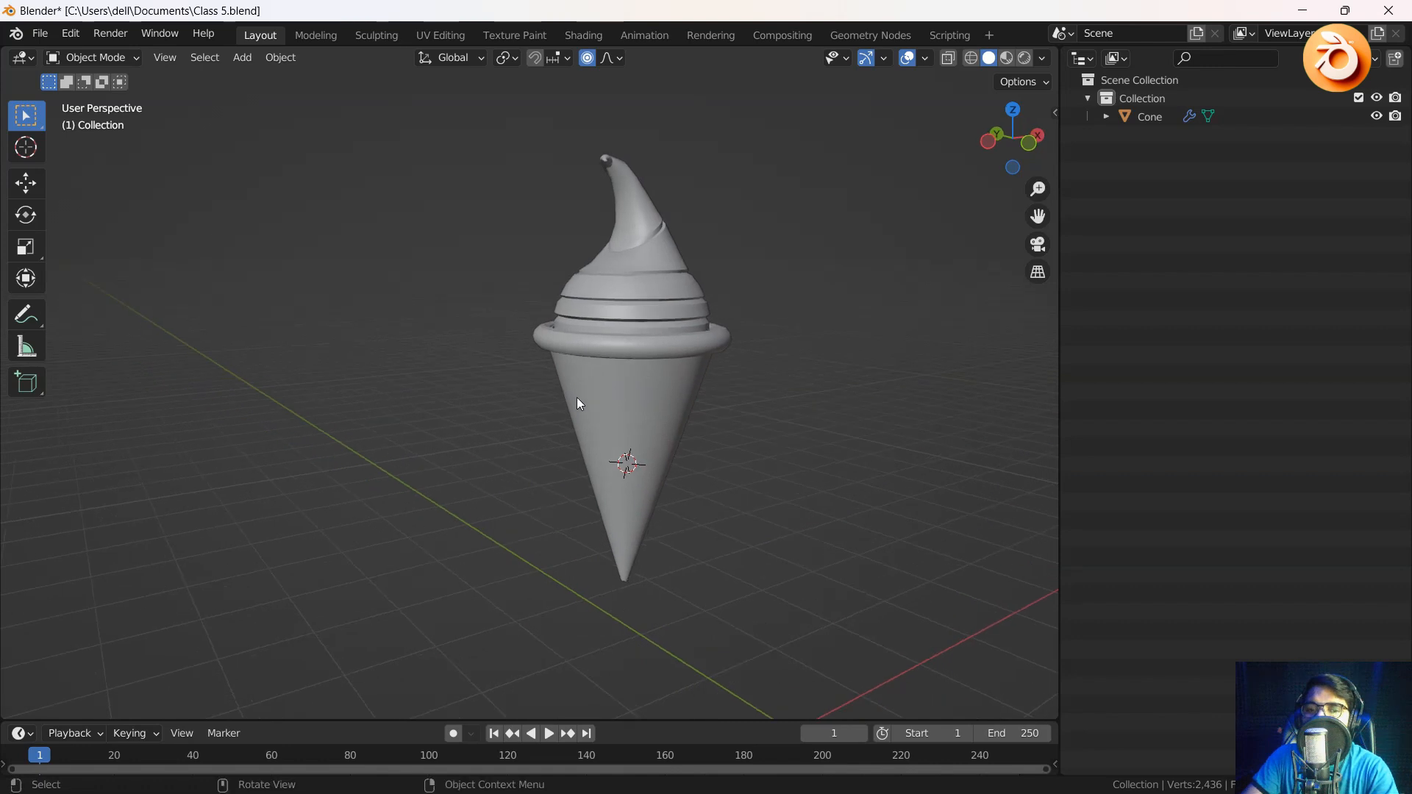
key("grave")
left_click(681, 359)
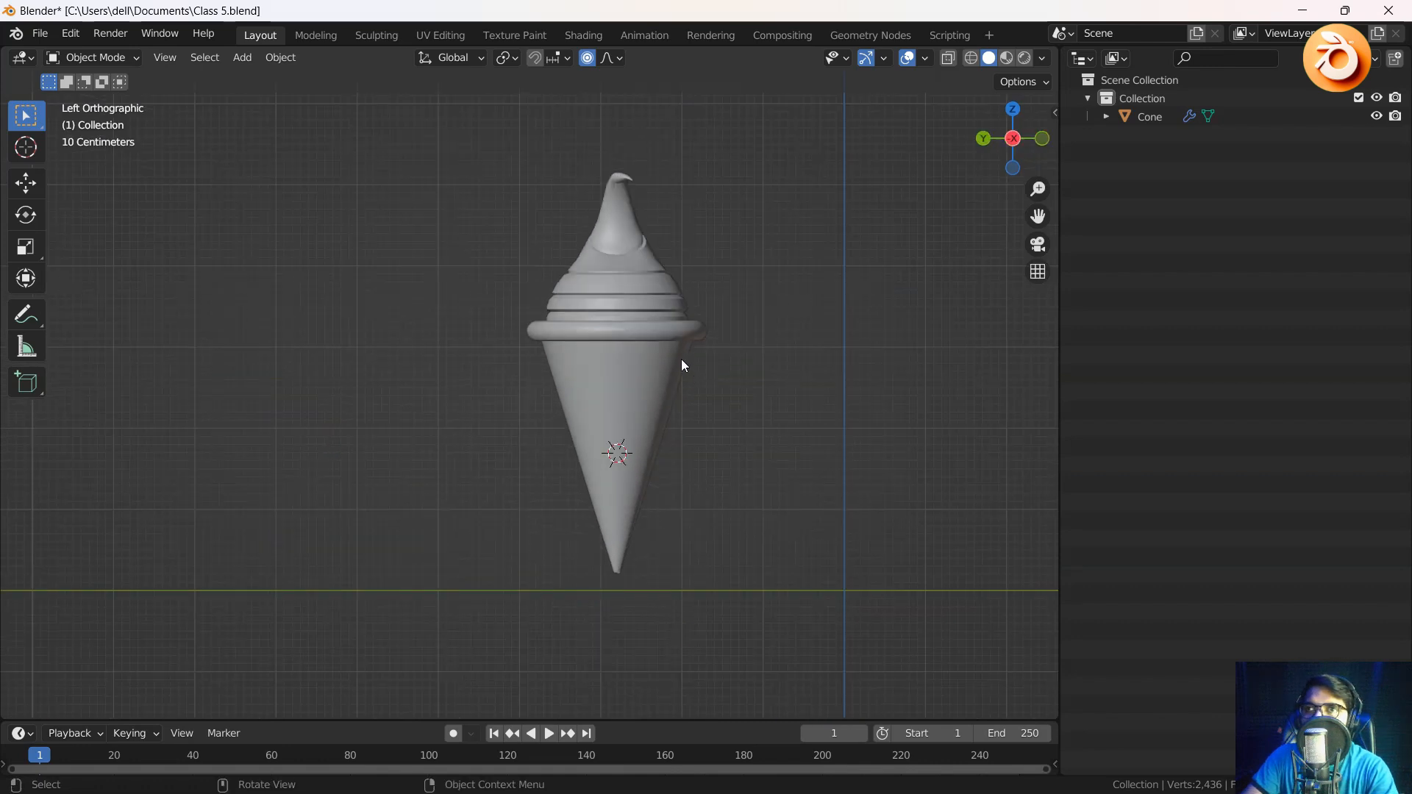
left_click(1145, 118)
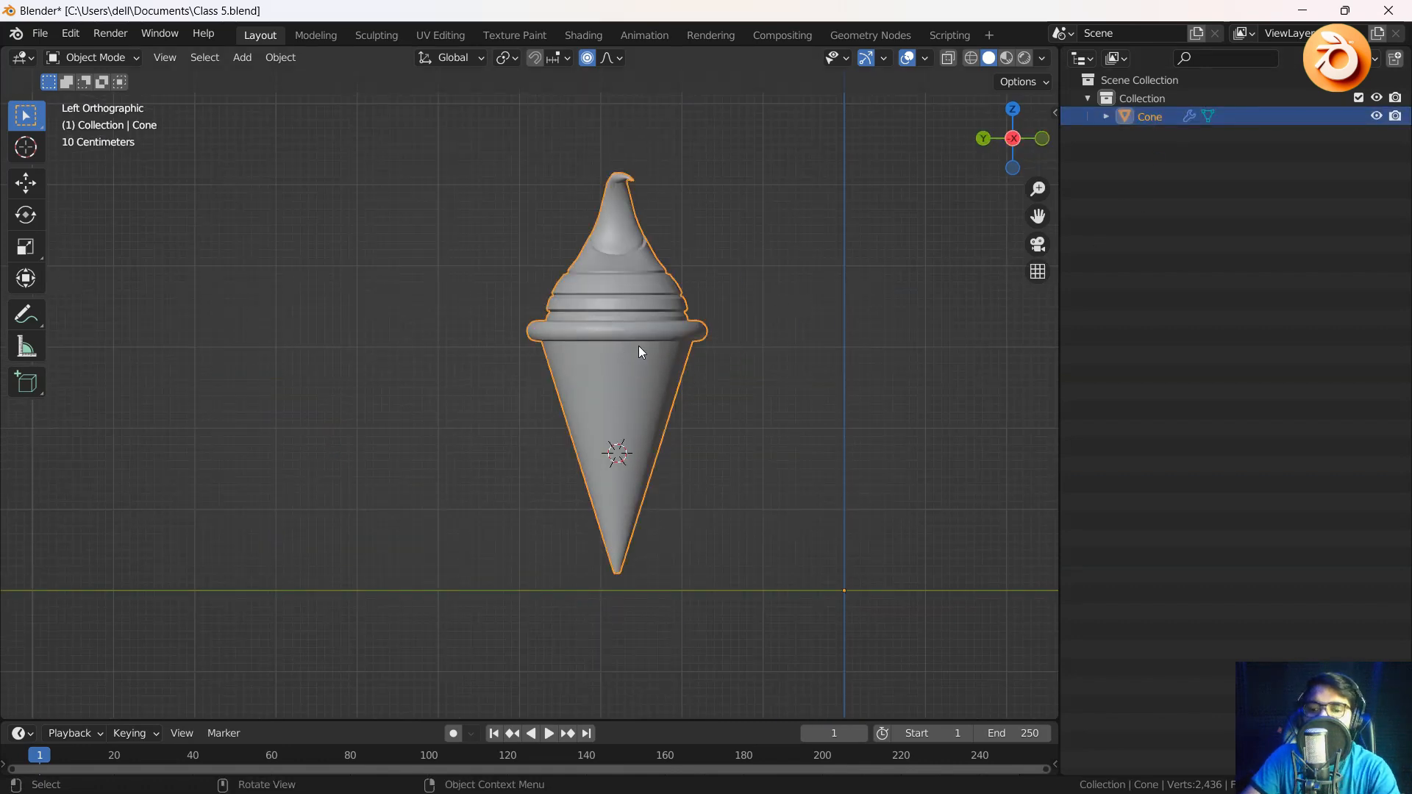
key("g")
right_click(506, 399)
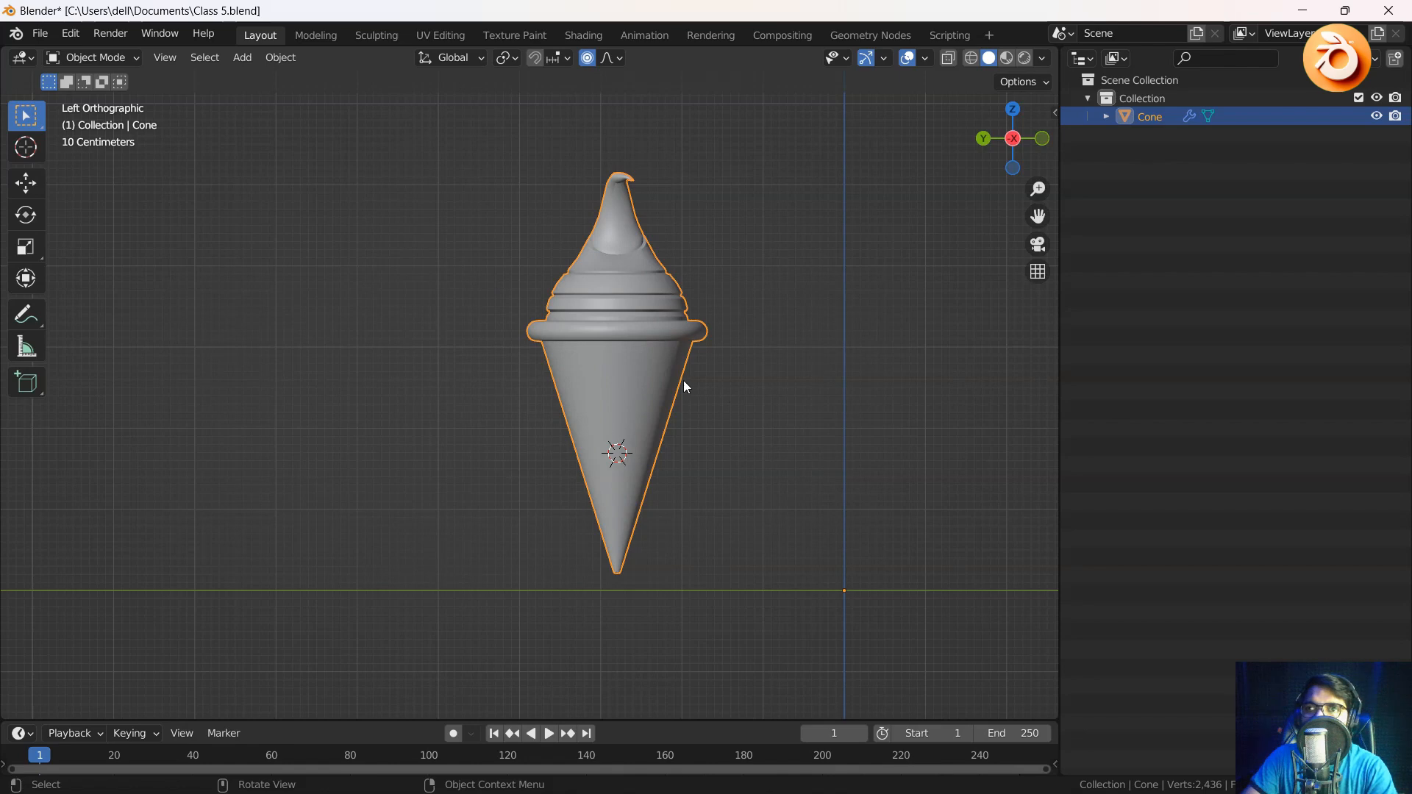
key("Tab")
key("alt+z")
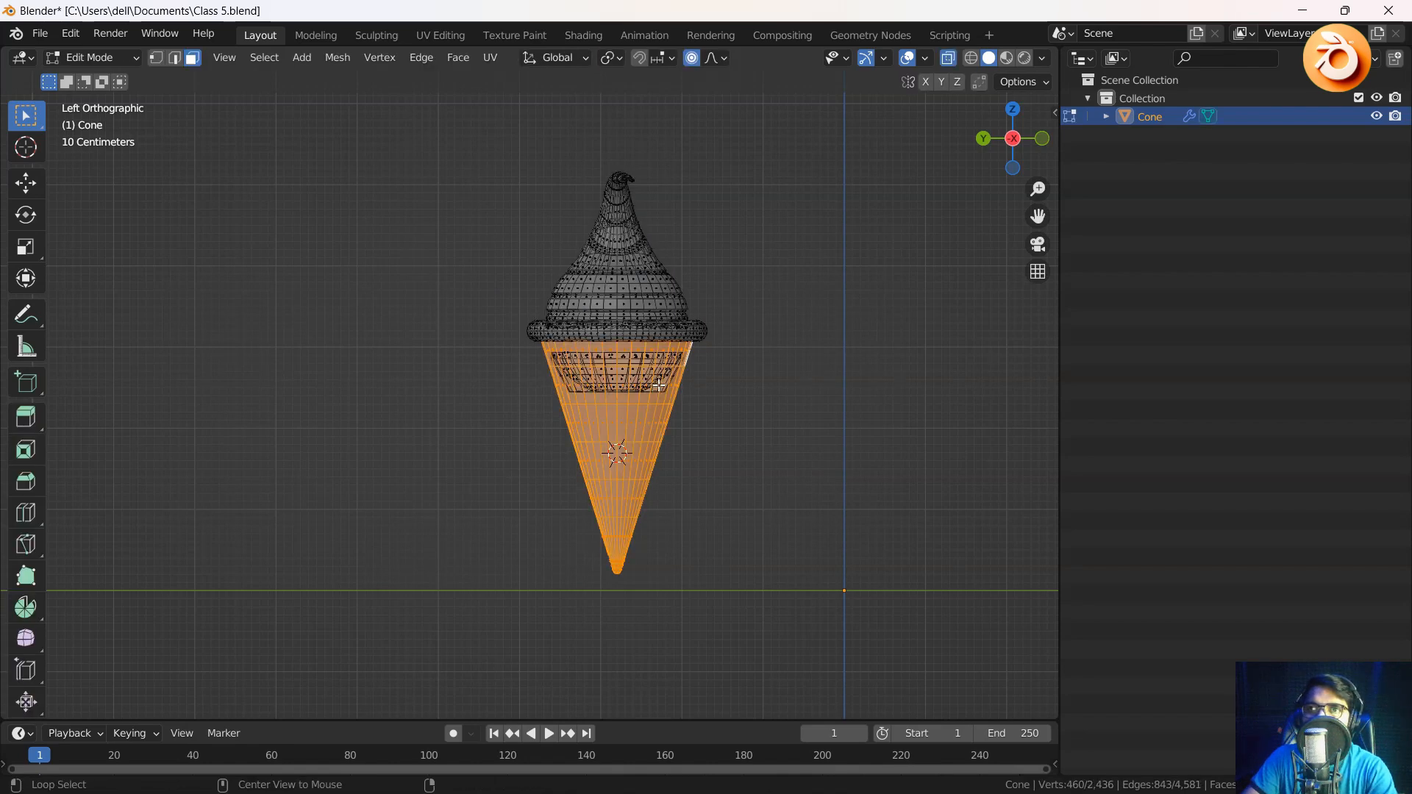
key("alt+z")
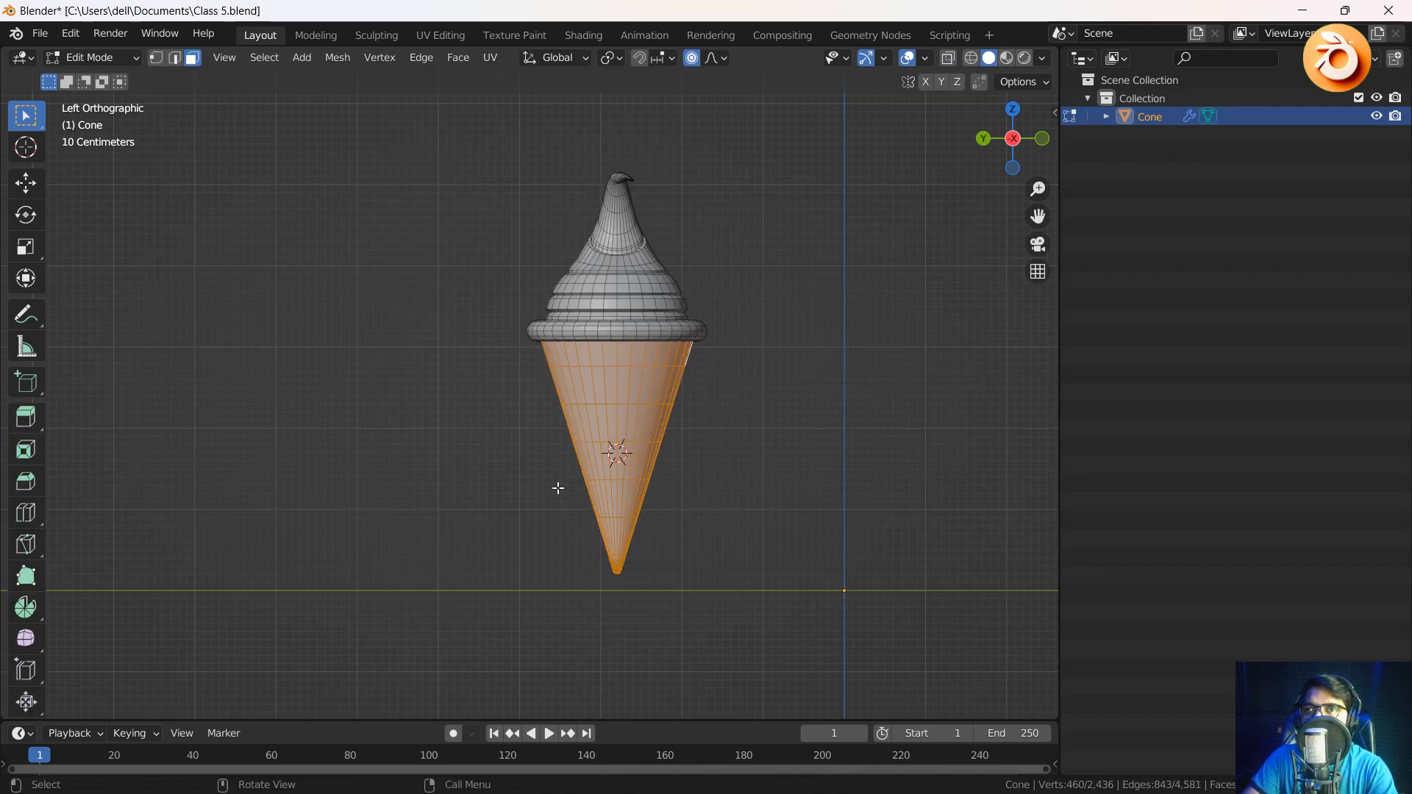
middle_click_drag(577, 421, 669, 448)
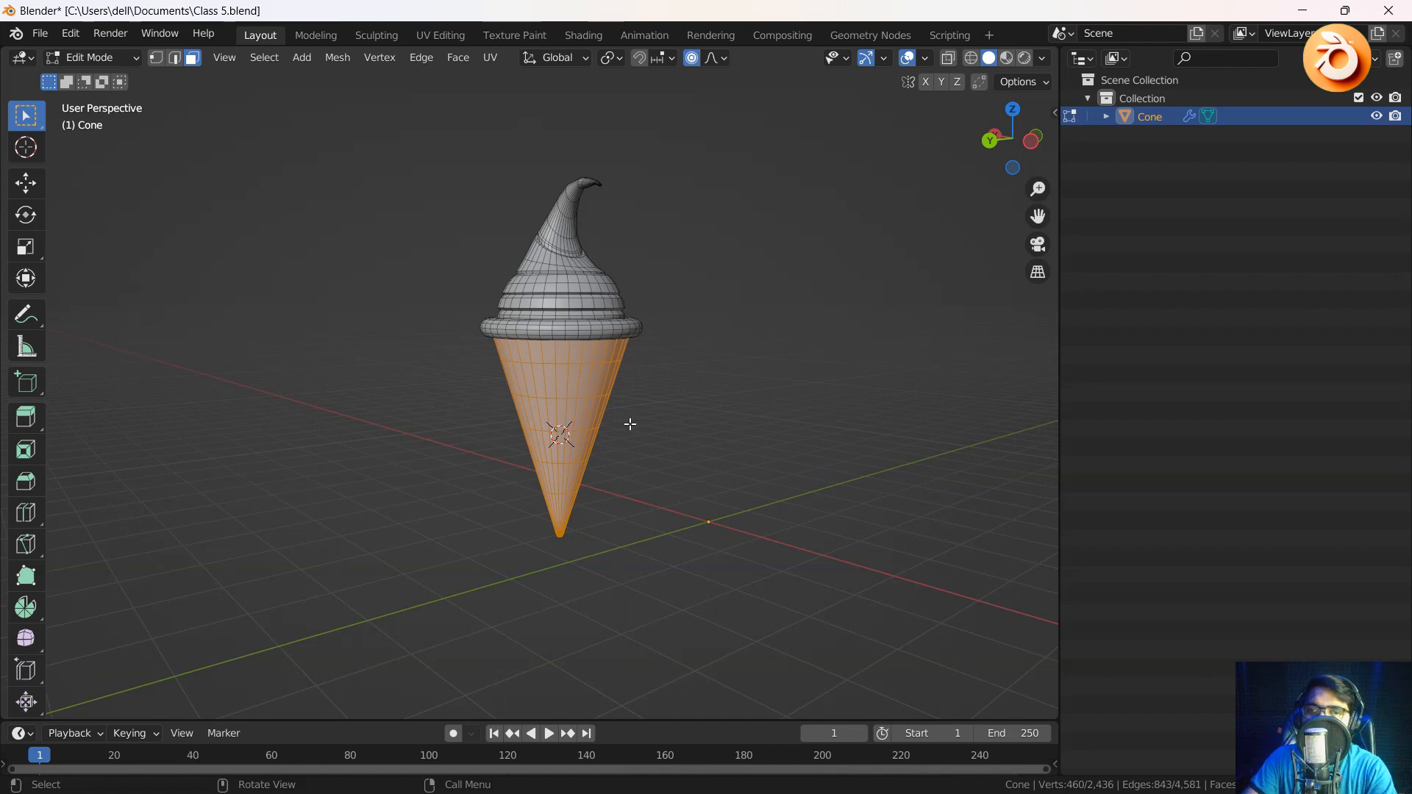
Start the Shortcut VUr on-screen key display and frame the waffle cone closely
key("grave")
key("3")
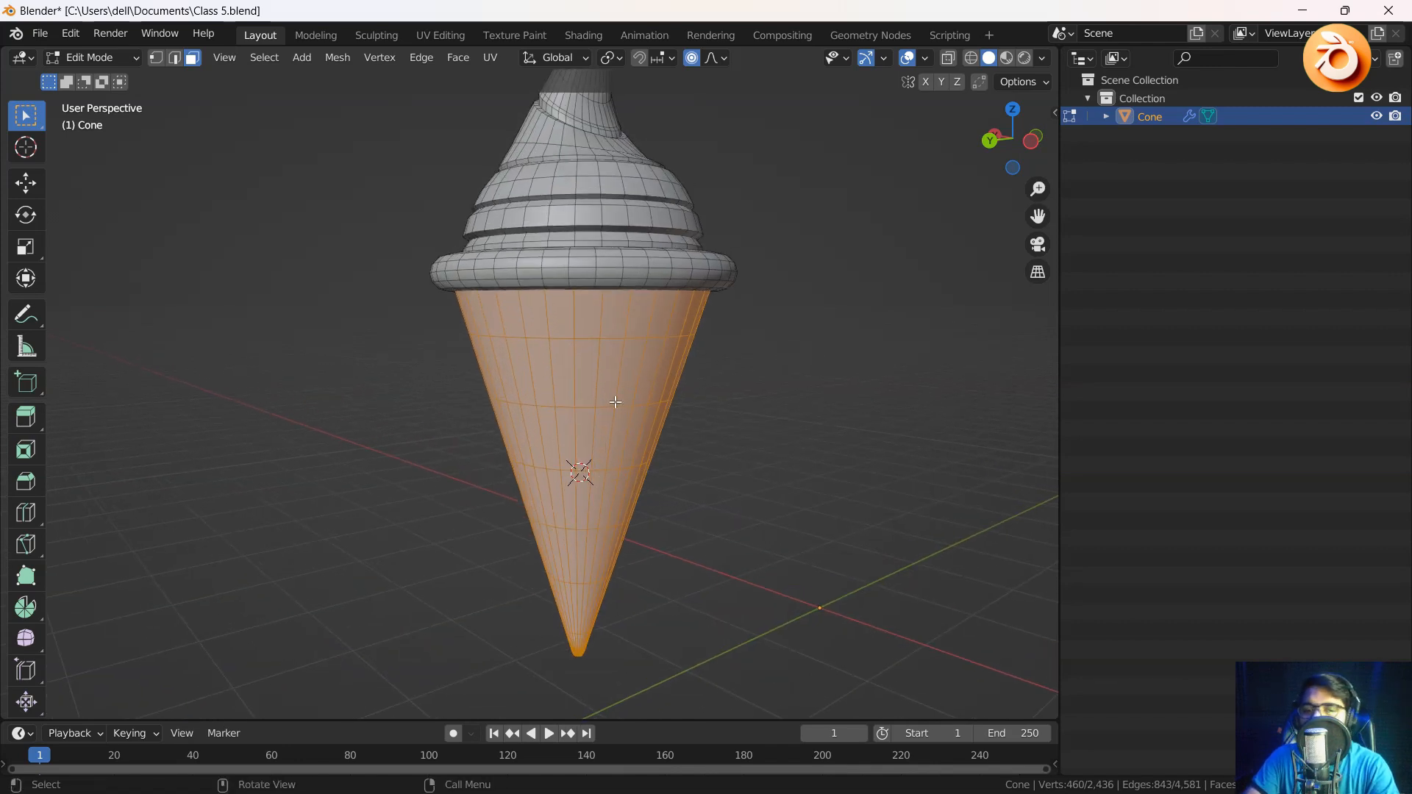
key("n")
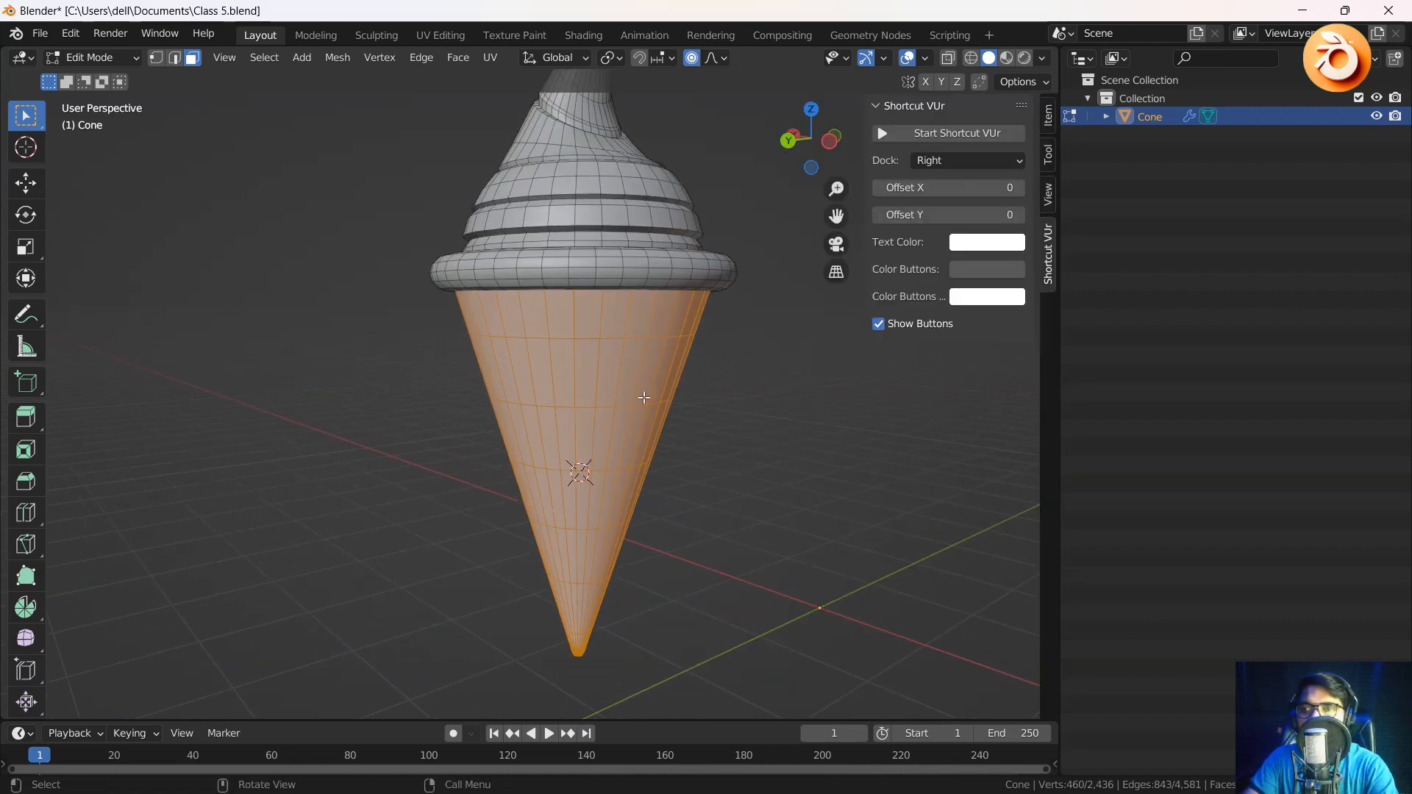
left_click(976, 137)
key("n")
scroll(558, 431, "up", 2)
middle_click_drag(592, 391, 577, 375, "shift")
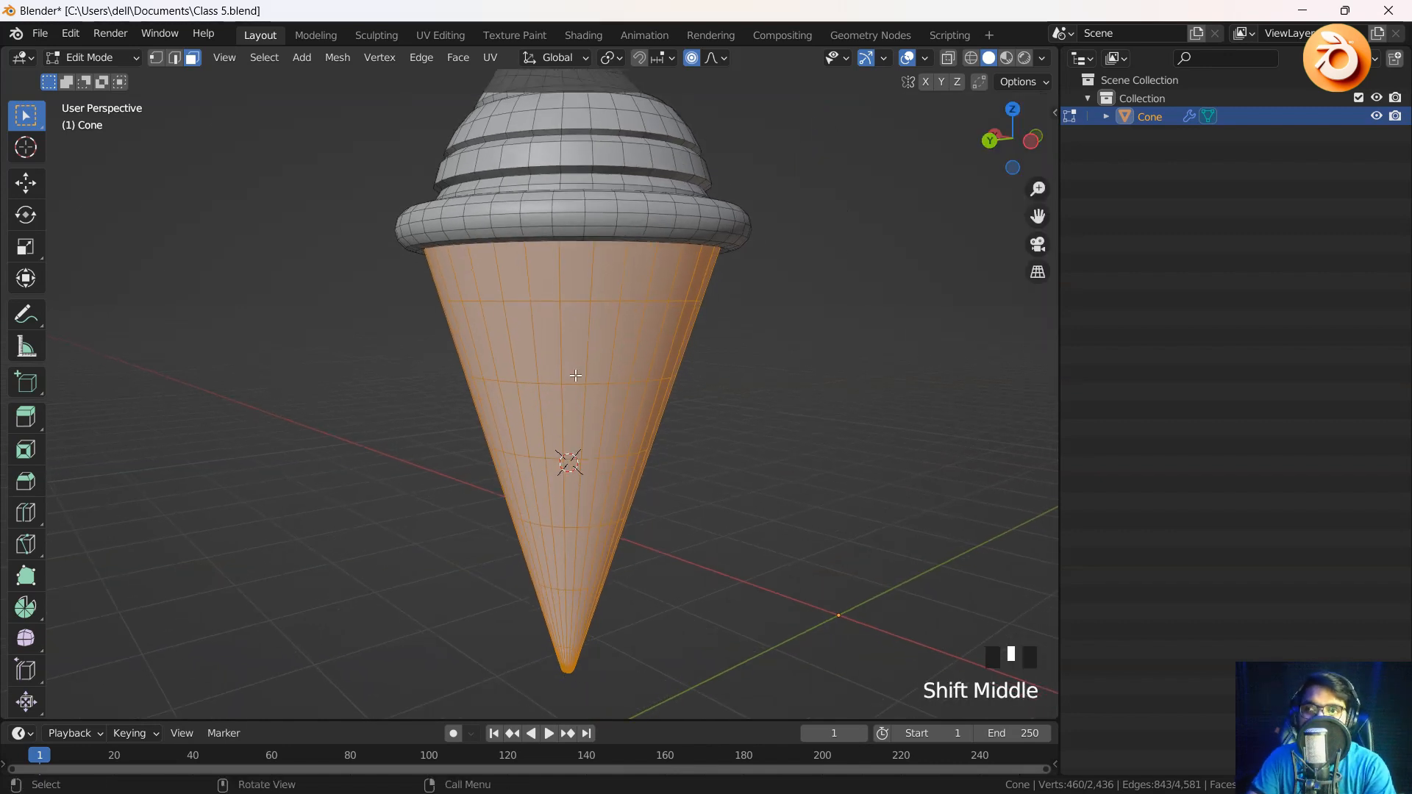
Try to separate the cone mesh by loose parts, and undo the separation
key("p")
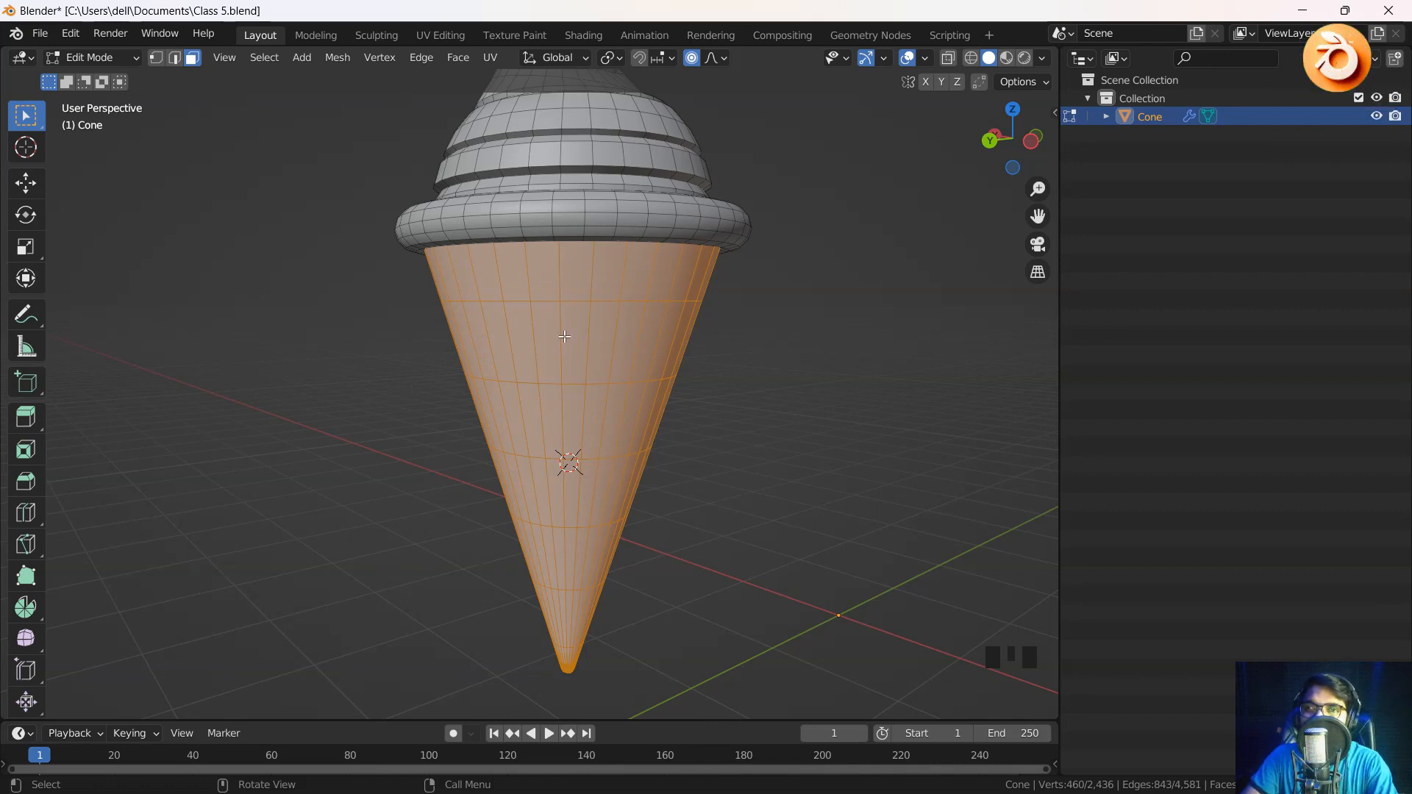
key("p")
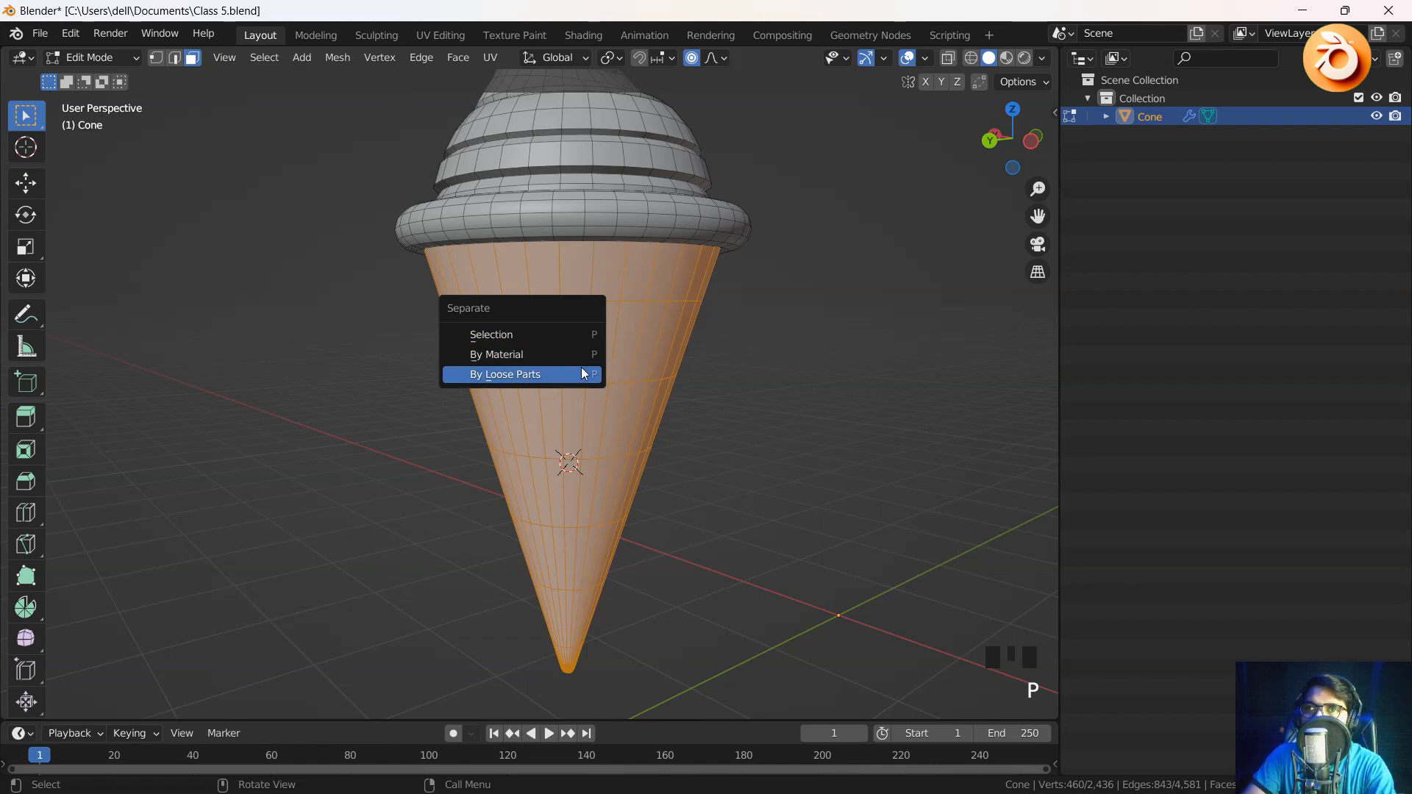
left_click(562, 375)
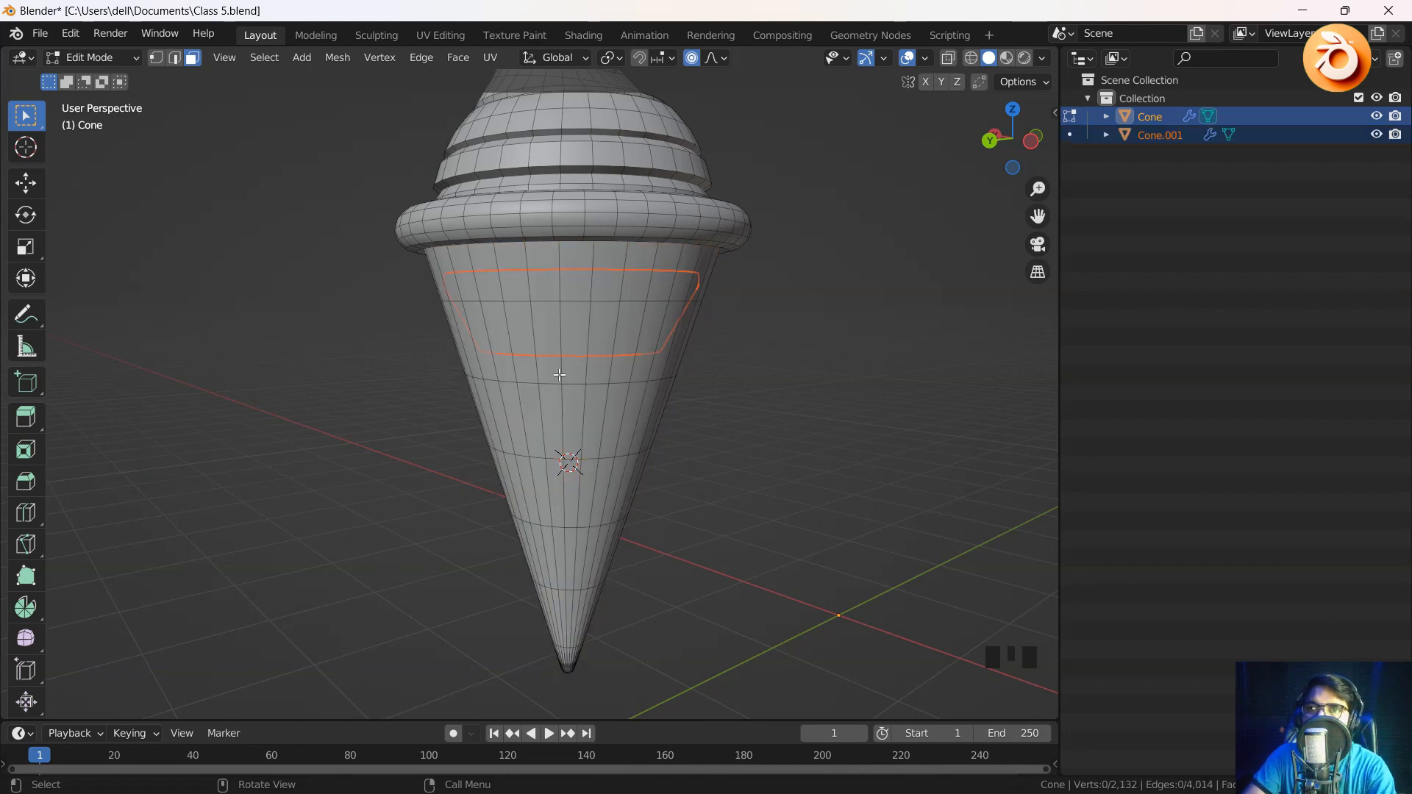
middle_click_drag(562, 375, 479, 390)
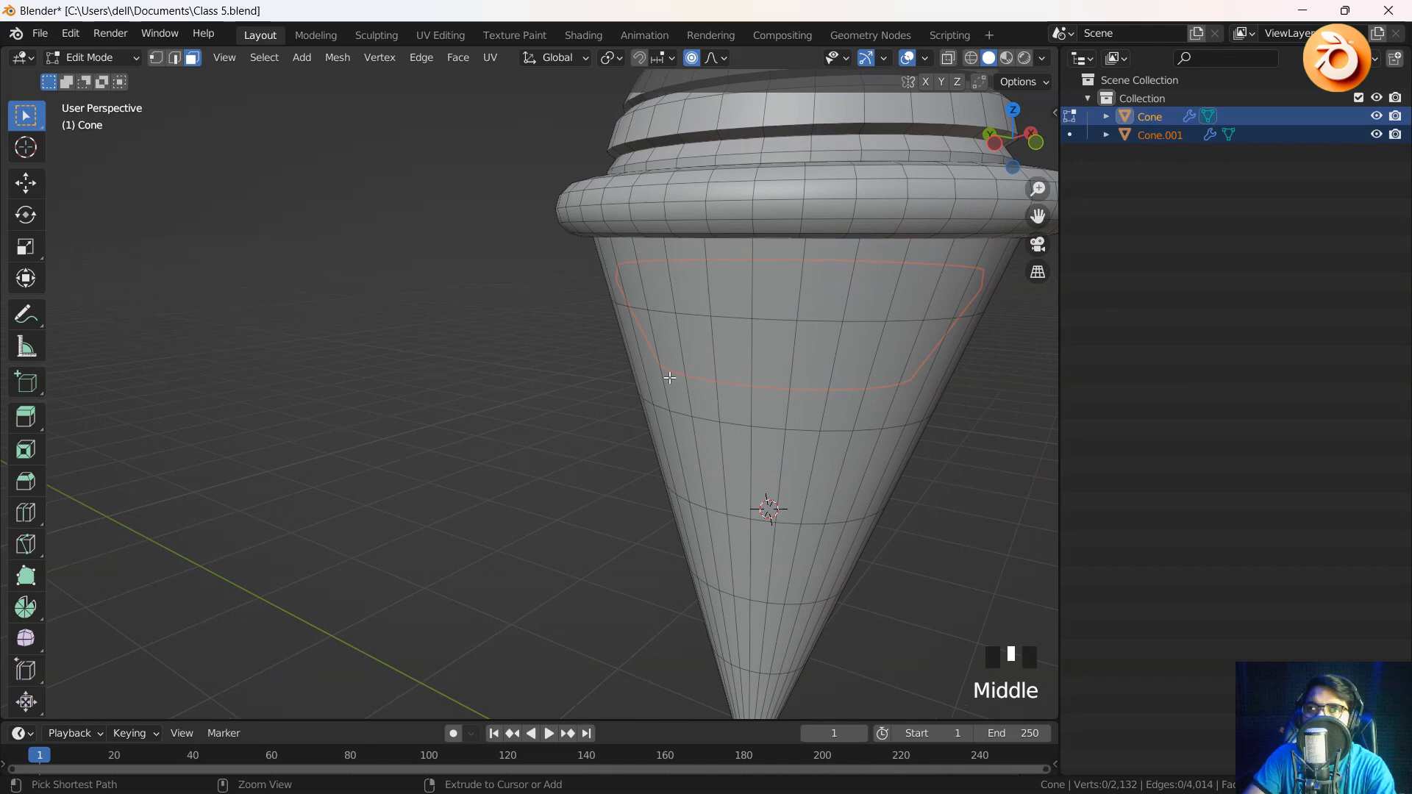
key("ctrl+z")
middle_click_drag(739, 377, 620, 364)
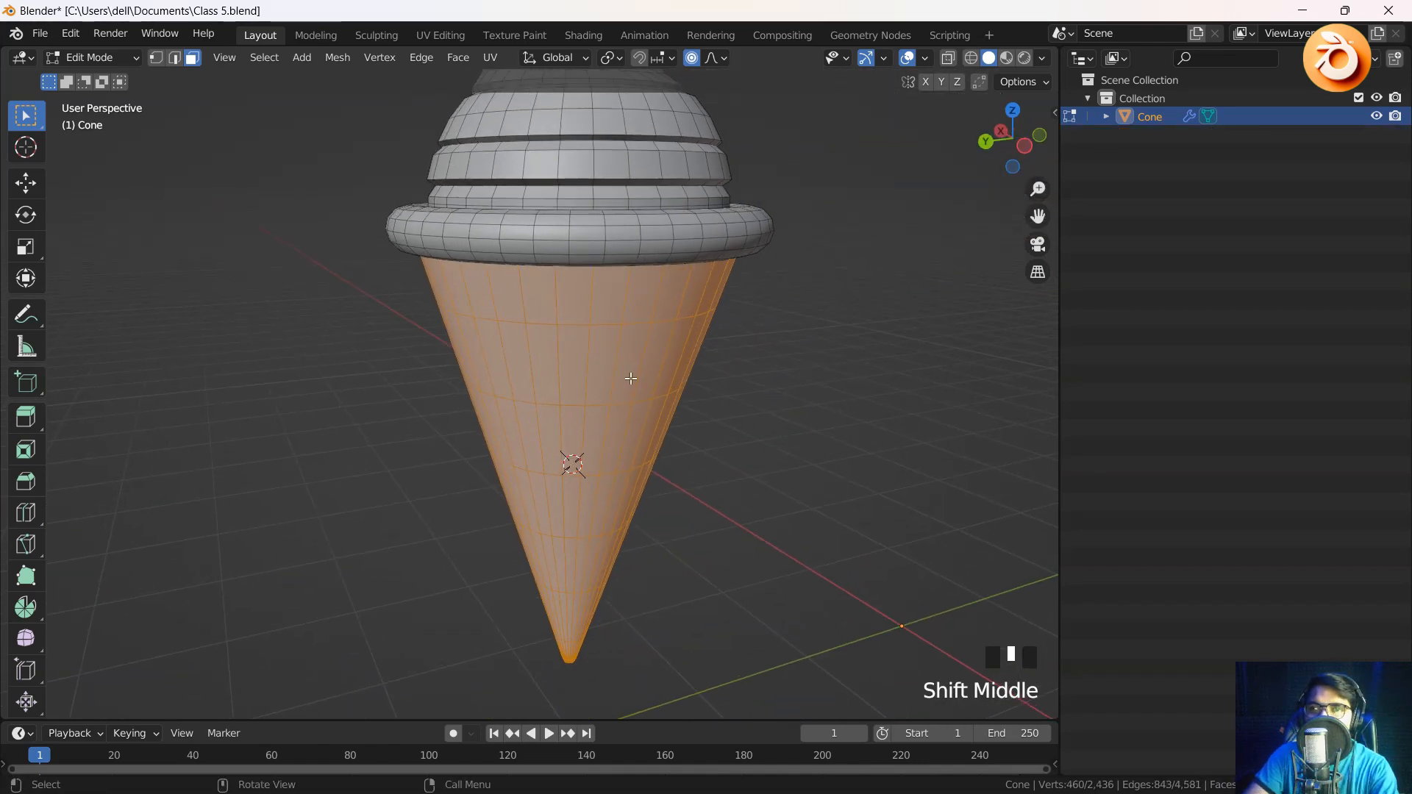
Separate the selected waffle-cone faces into their own object by selection, and return to Object Mode
key("p")
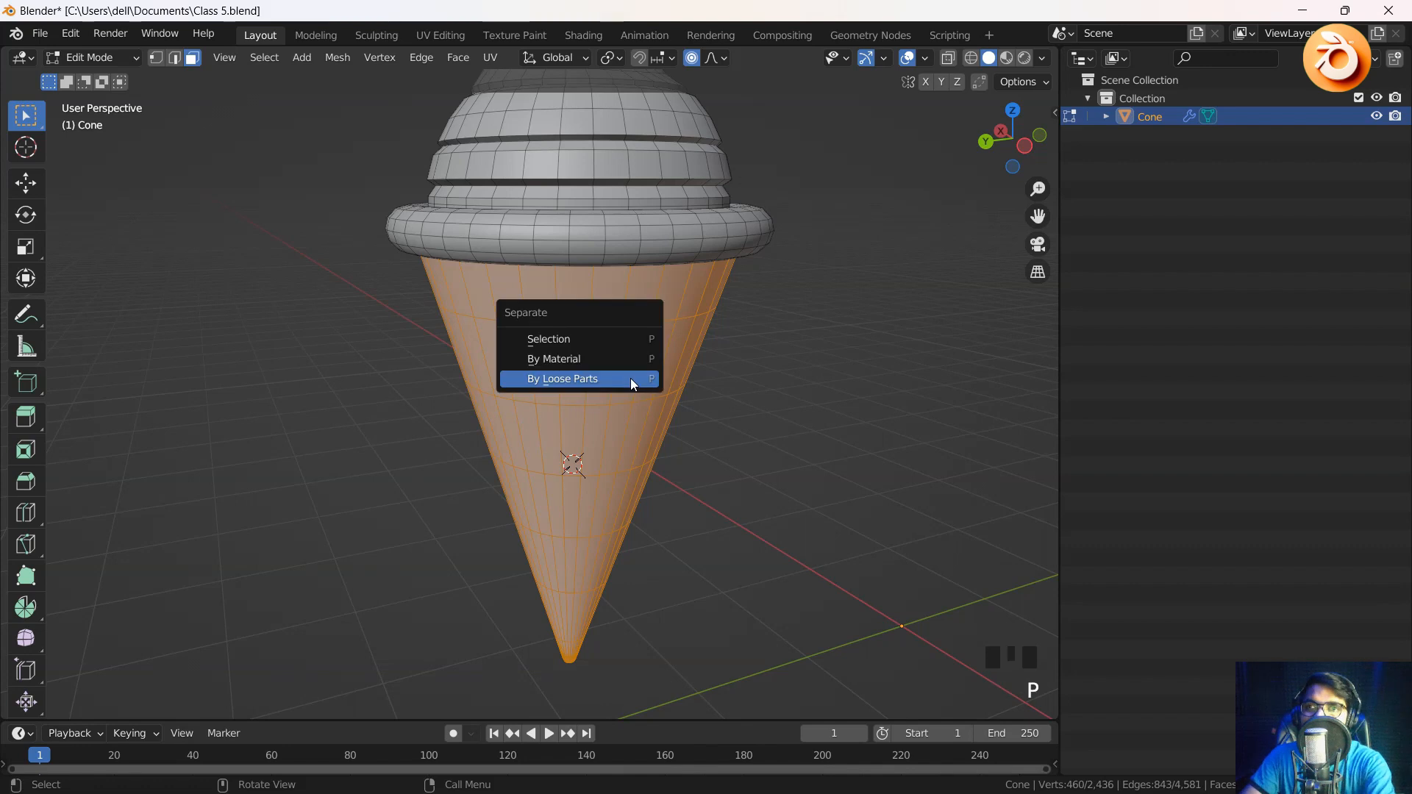
left_click(570, 338)
middle_click_drag(605, 365, 498, 276)
key("Tab")
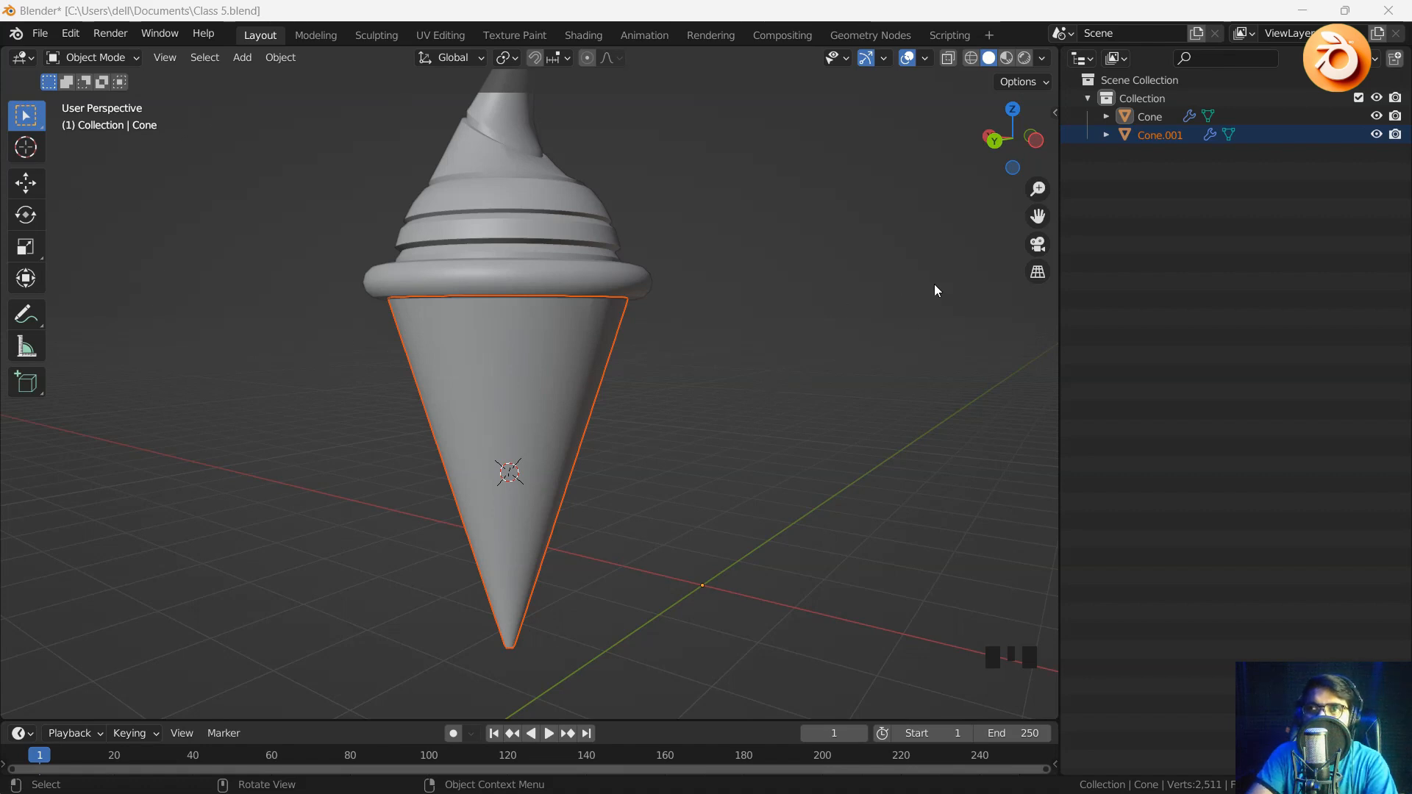
Test-move the separated waffle cone and the ice-cream part individually, restoring both to their original positions
left_click(901, 310)
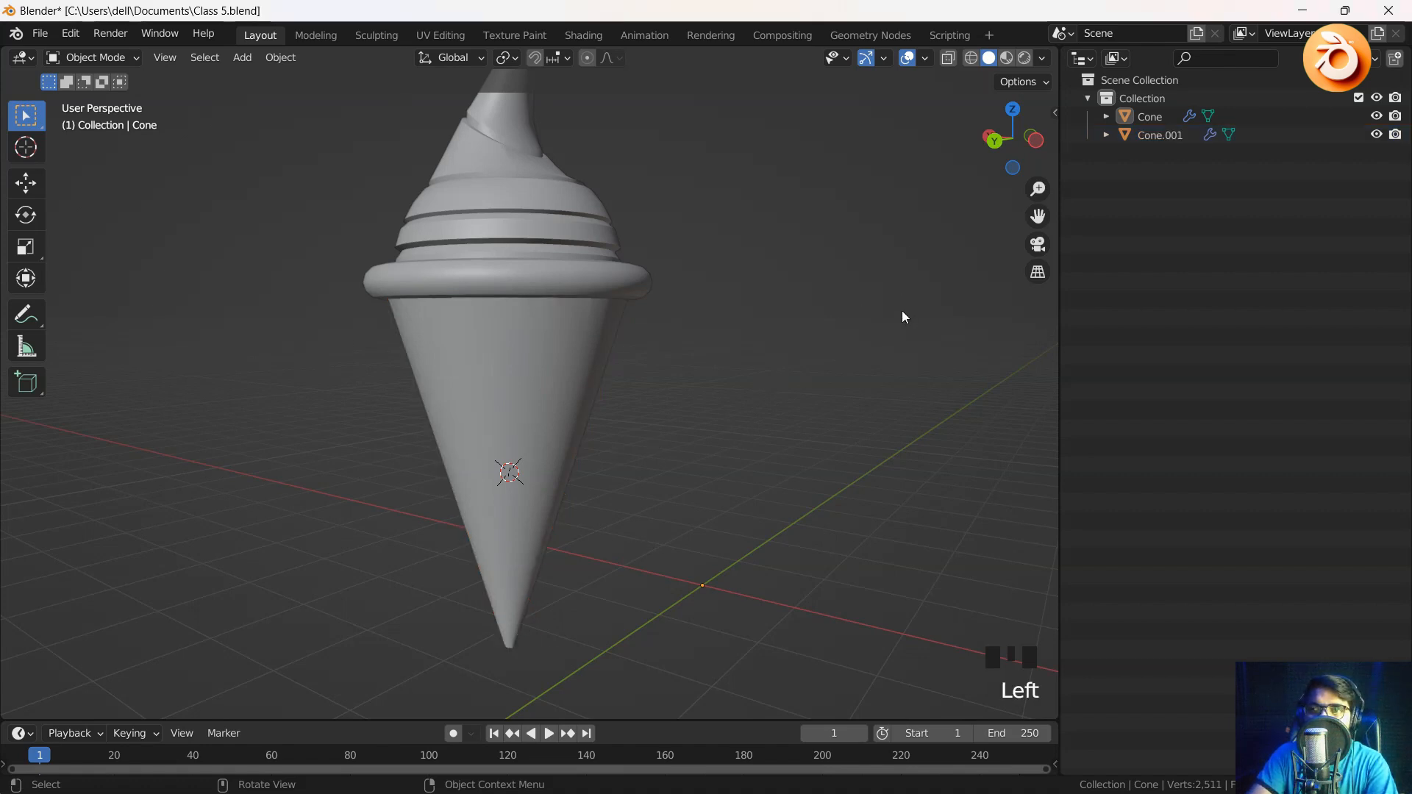
left_click(497, 444)
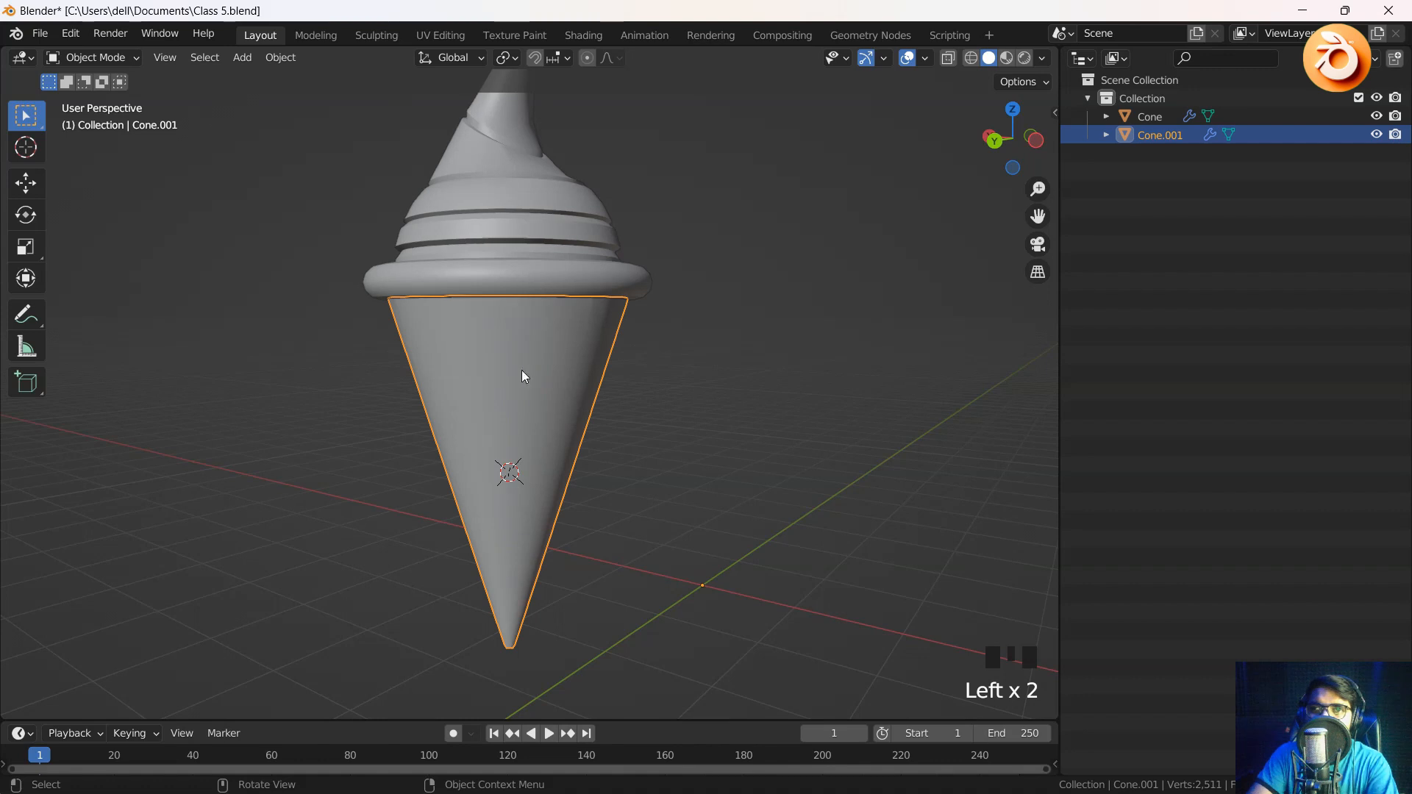
key("g")
right_click(537, 439)
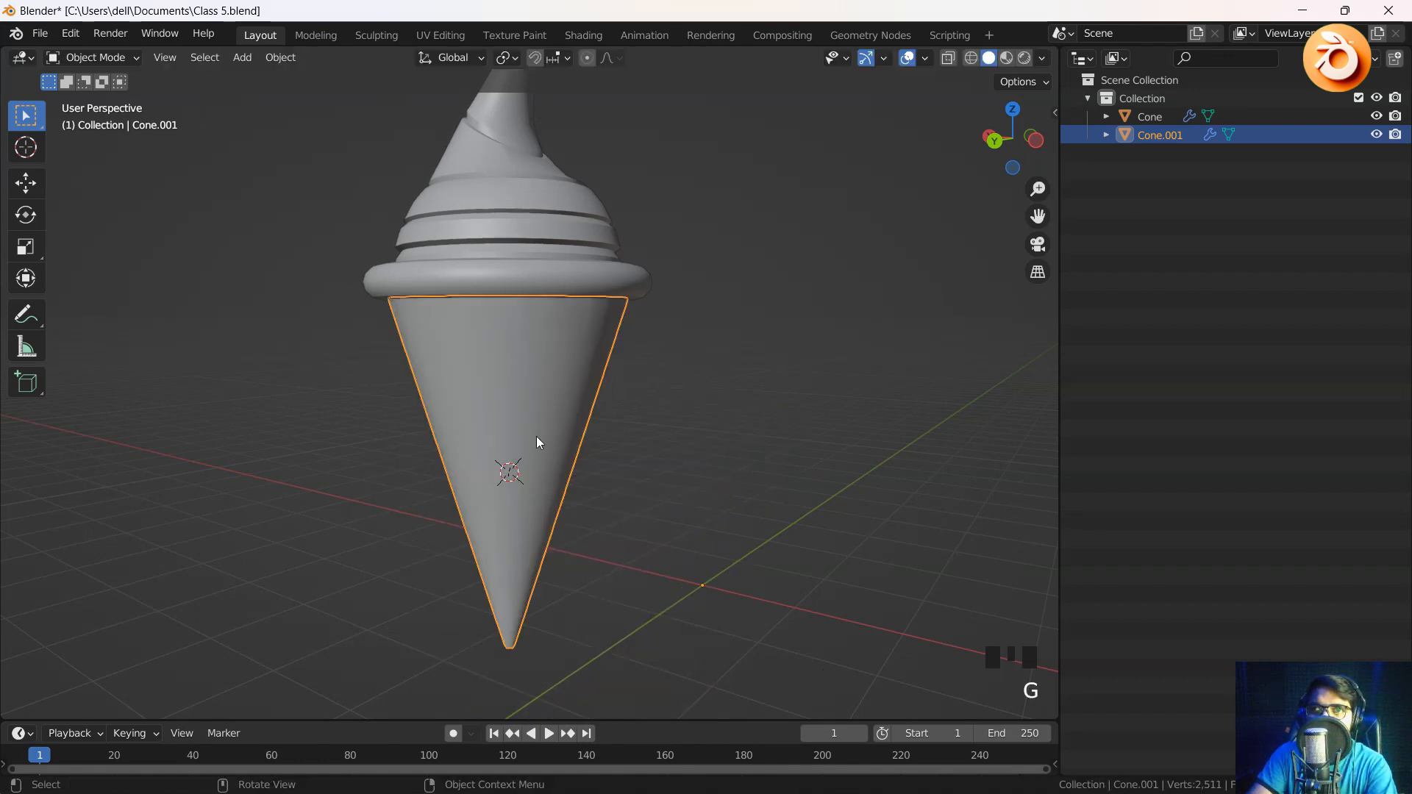
left_click(495, 271)
key("g")
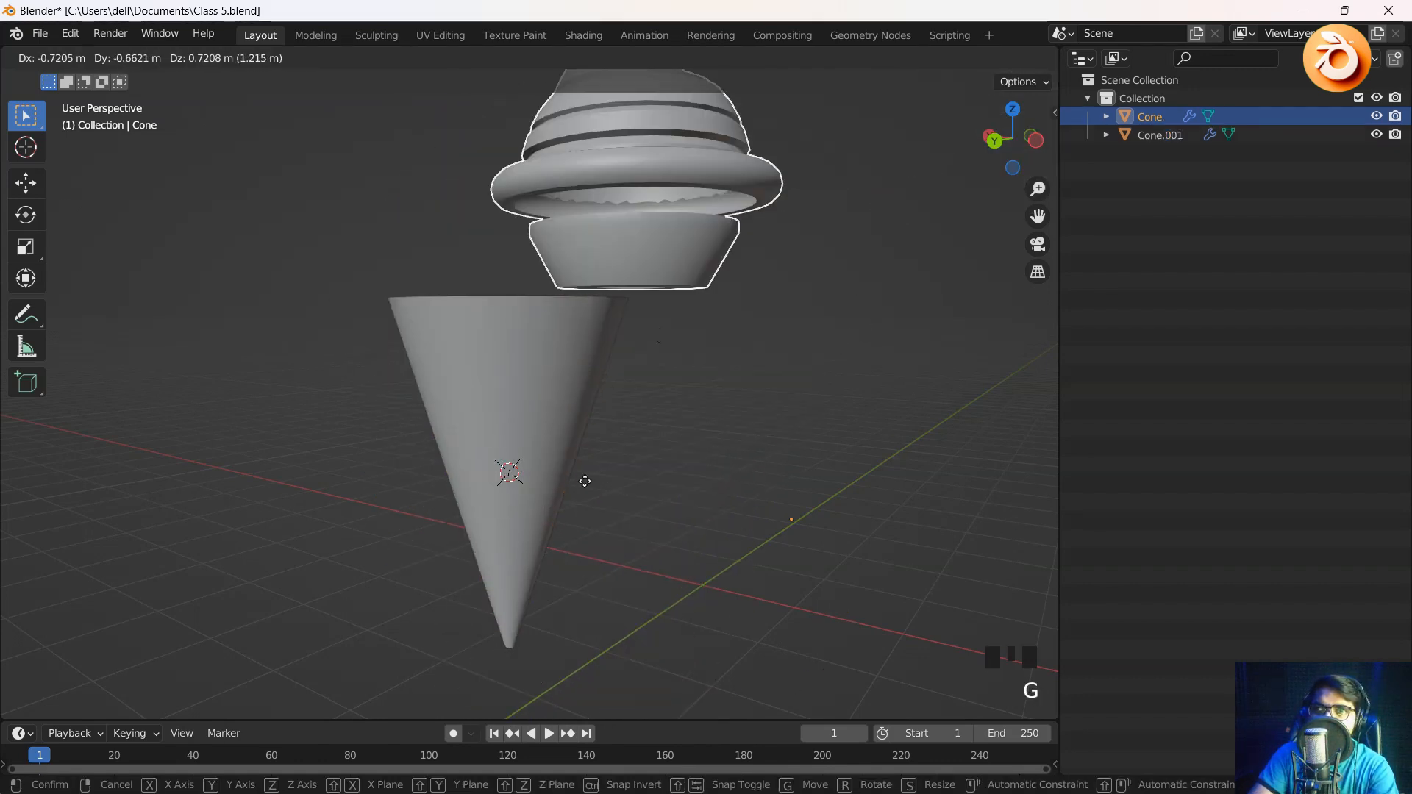
left_click(491, 432)
middle_click_drag(483, 378, 551, 384)
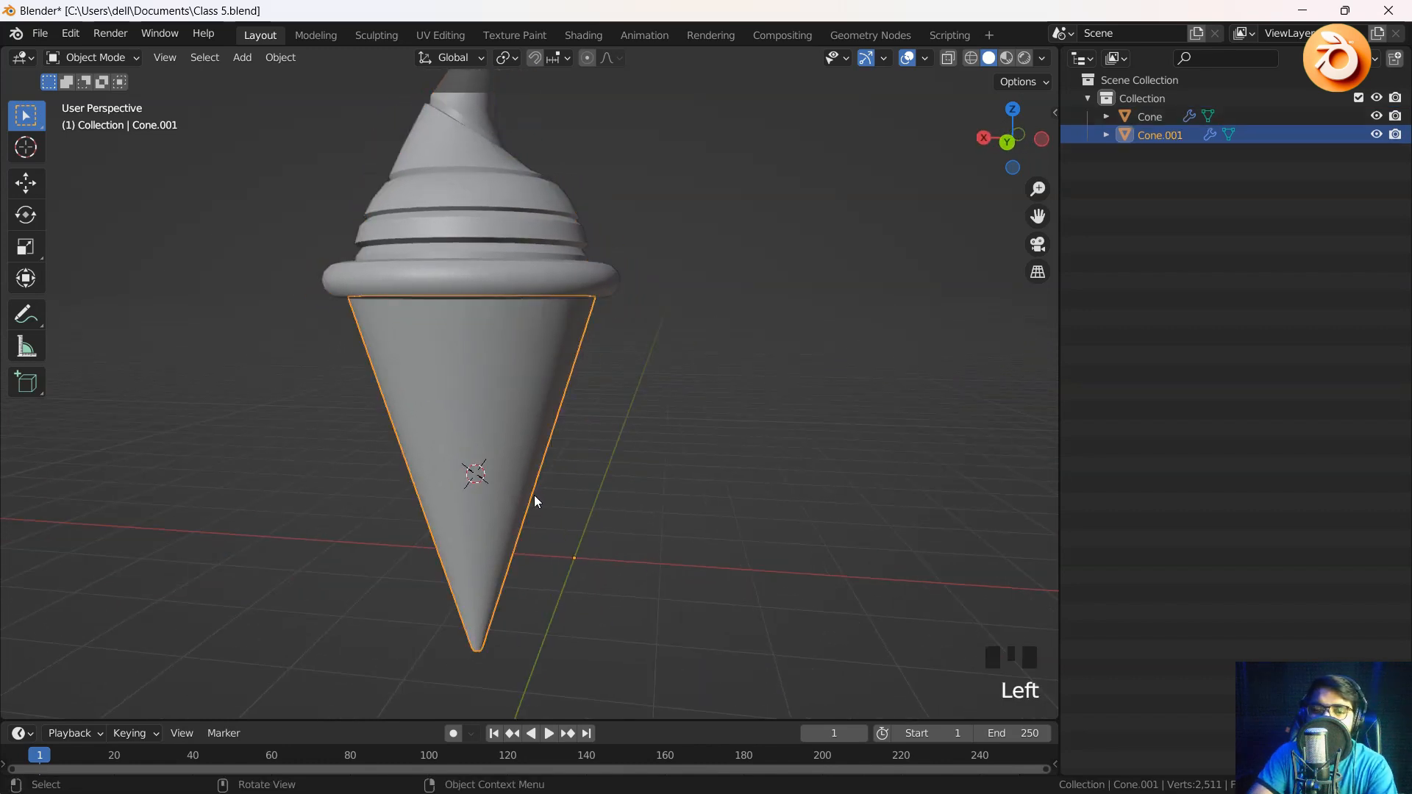
key("g")
left_click(554, 519)
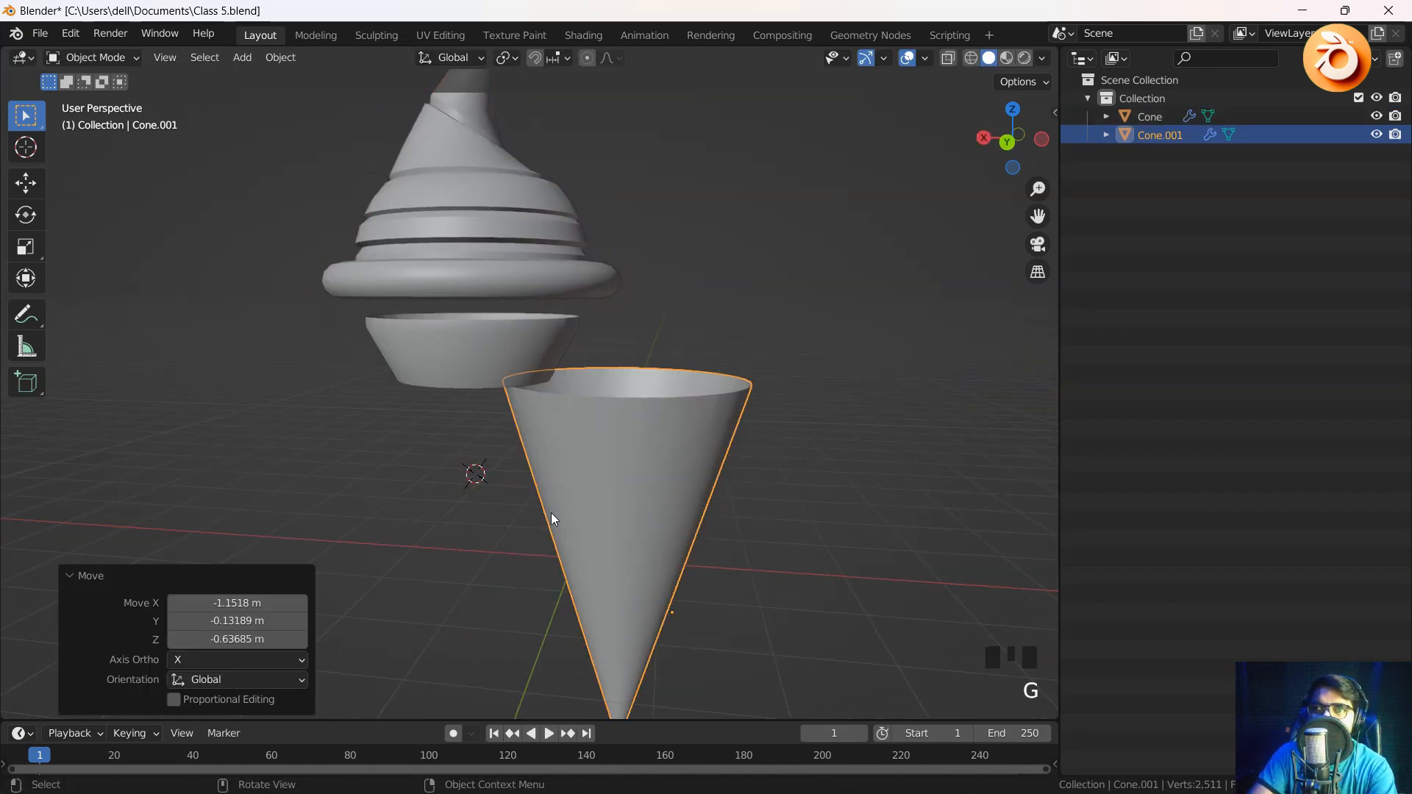
key("ctrl+z")
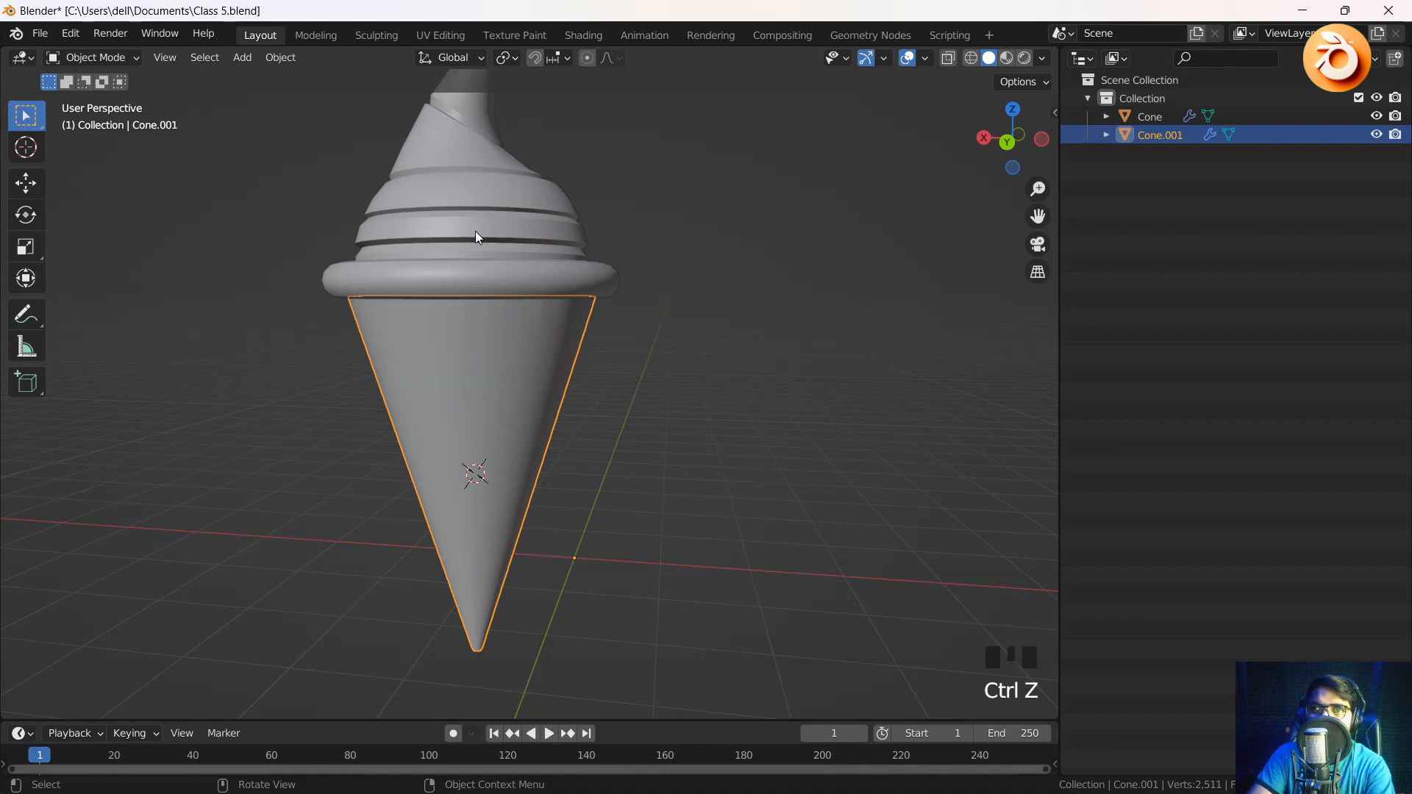
Hide the ice-cream part and select the top rim edge loop of the waffle cone in Edit Mode
left_click(470, 346)
key("h")
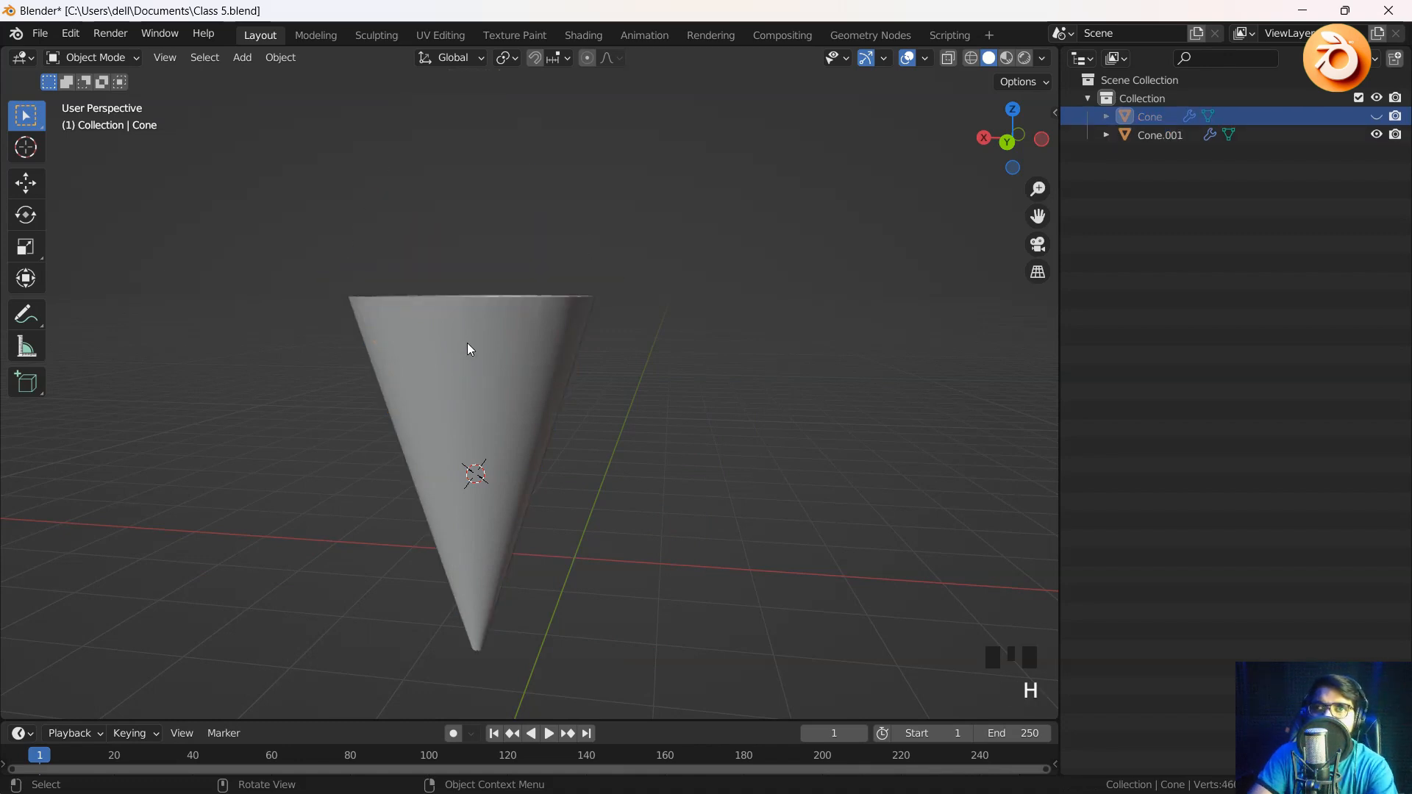
middle_click_drag(553, 360, 488, 390)
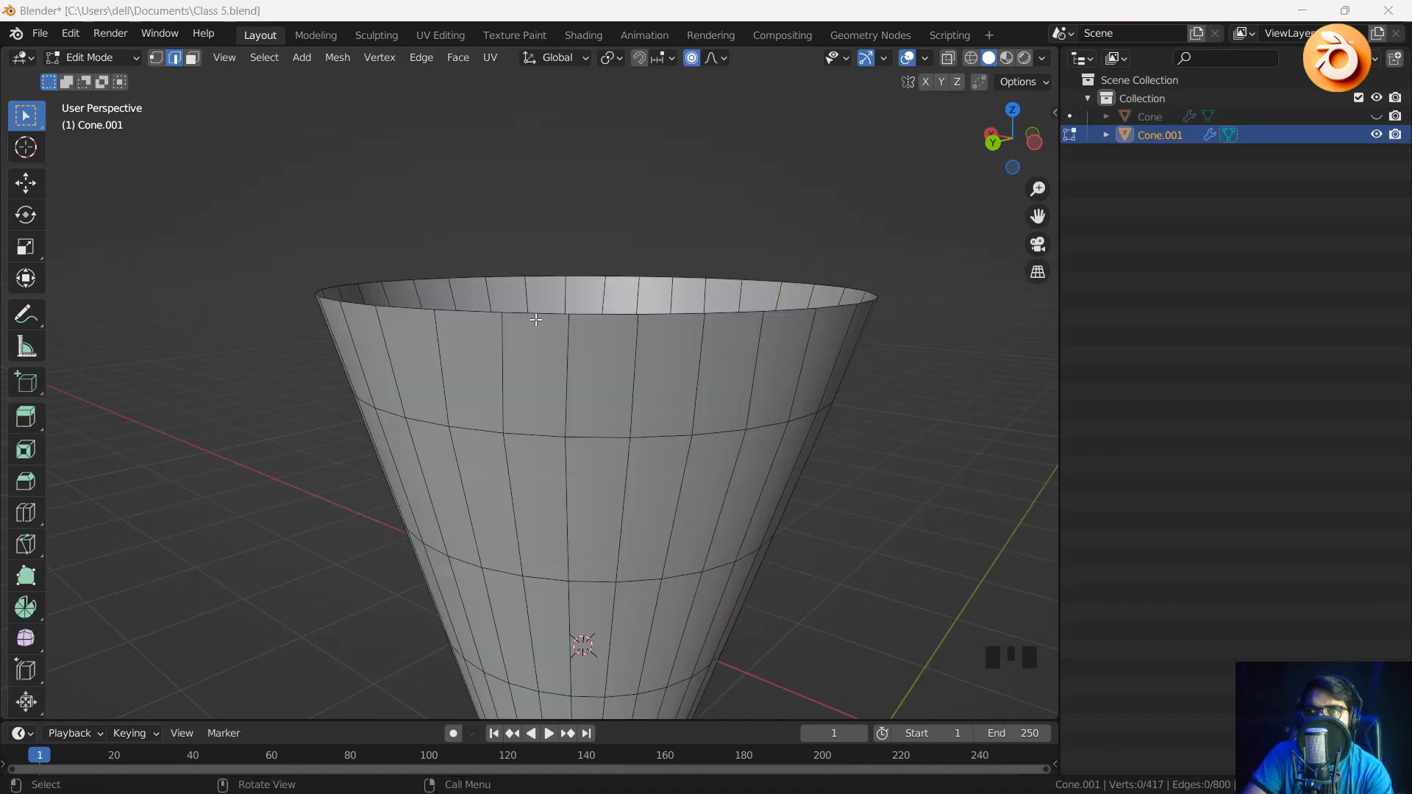
left_click(537, 314)
left_click(537, 314, "alt")
double_click(537, 320, "alt")
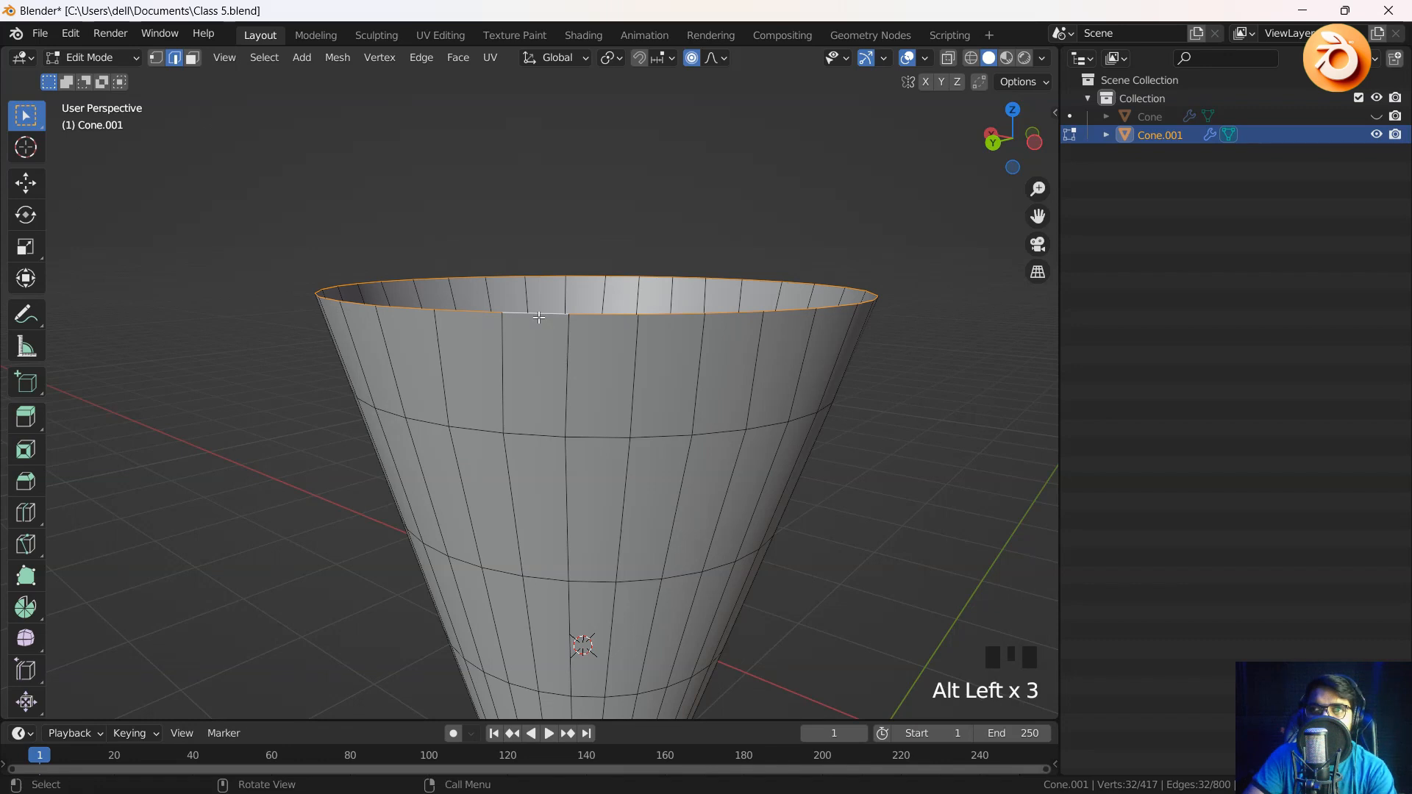
Add one loop cut just below the waffle cone's rim with a slide factor of about -0.669, and return to Object Mode
key("ctrl+r")
left_click(523, 364)
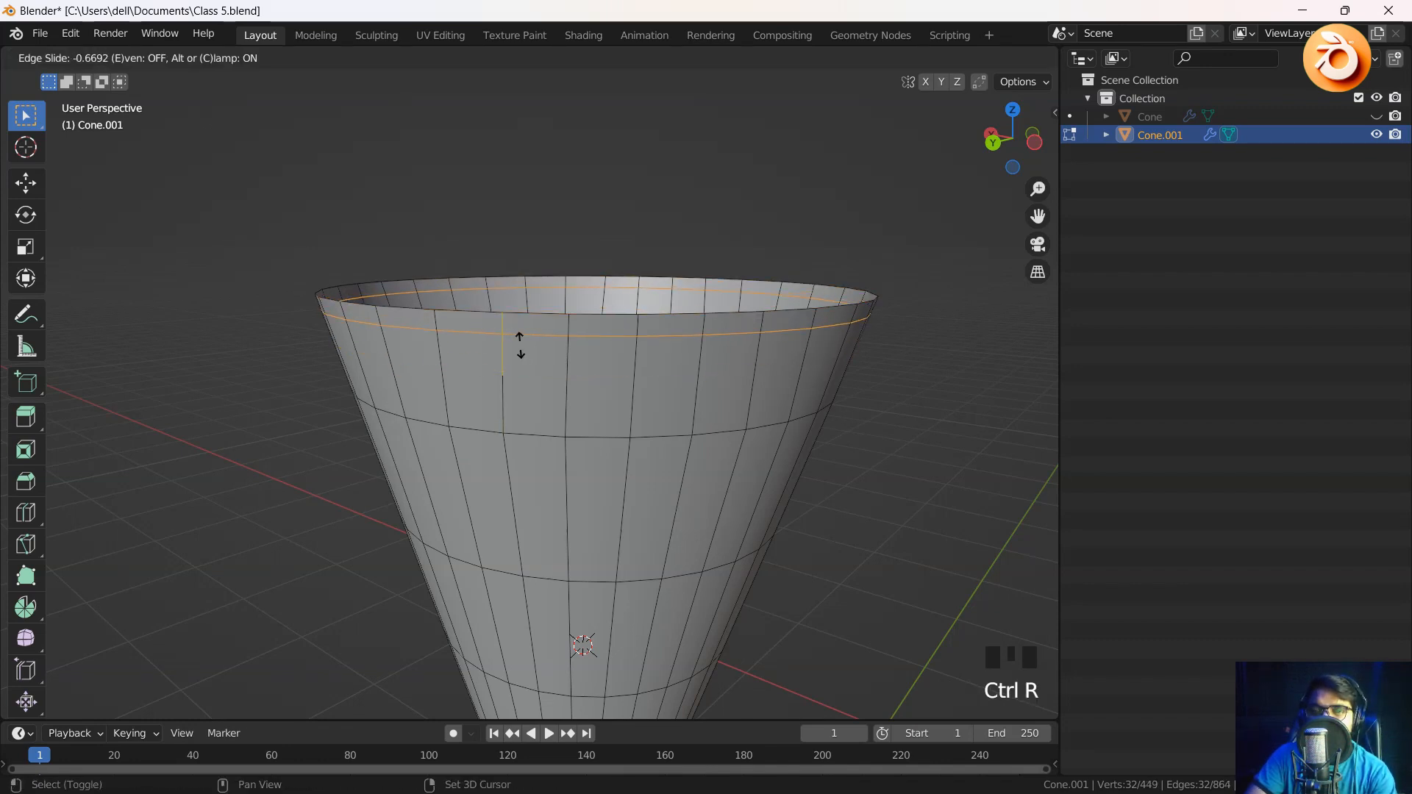
left_click(520, 346)
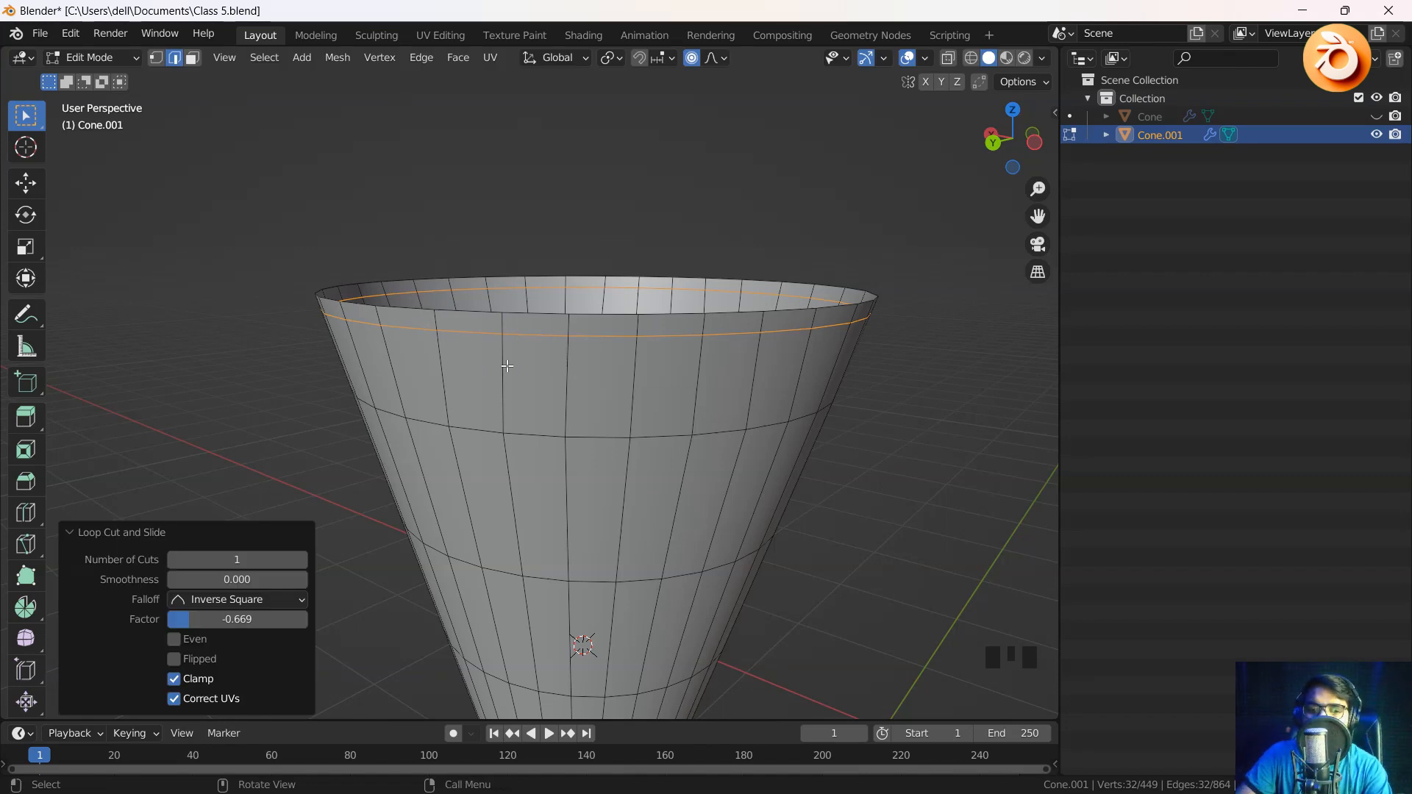
key("Tab")
scroll(672, 373, "down", 1)
middle_click_drag(672, 374, 700, 382)
scroll(700, 382, "down", 2)
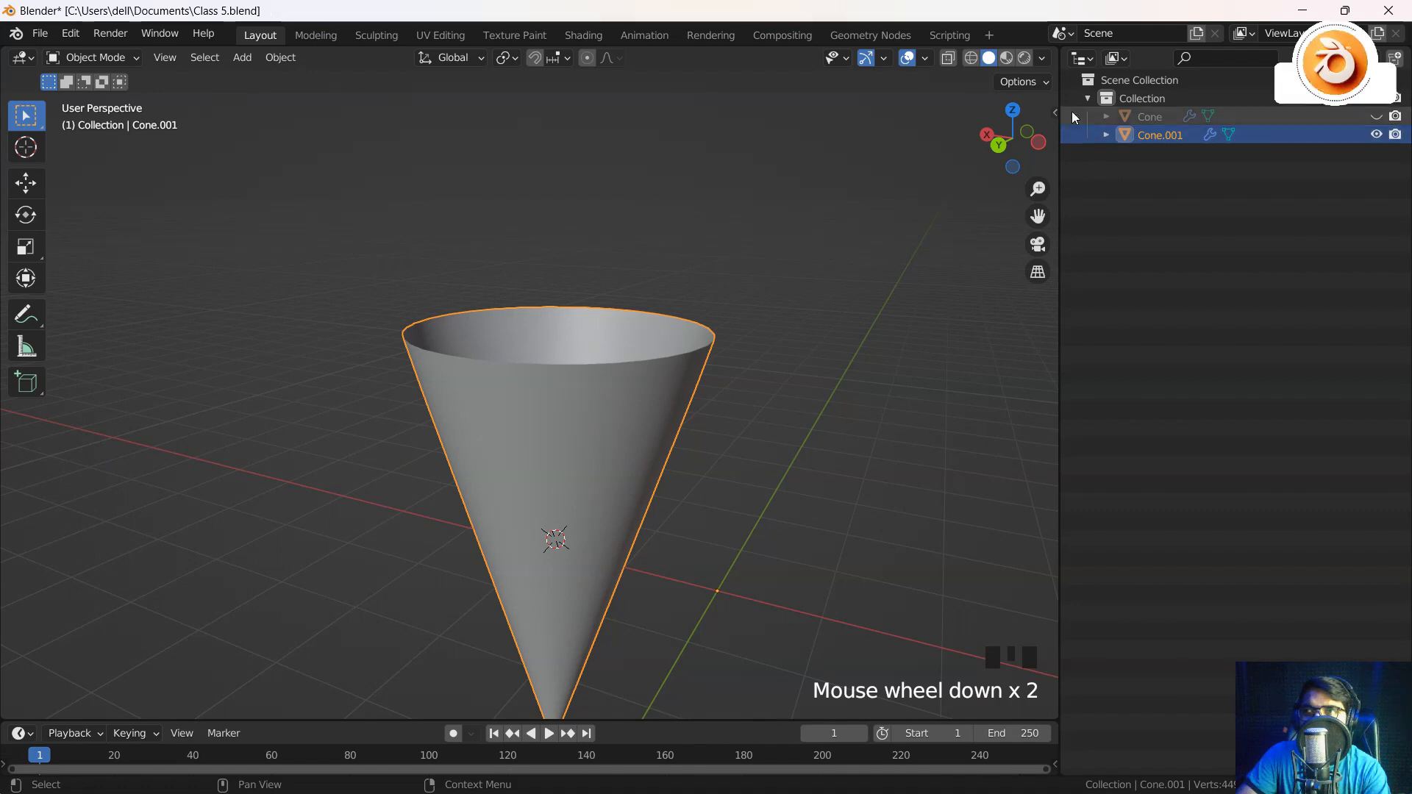
Switch the Outliner to the Properties editor and widen that area
left_click(1081, 58)
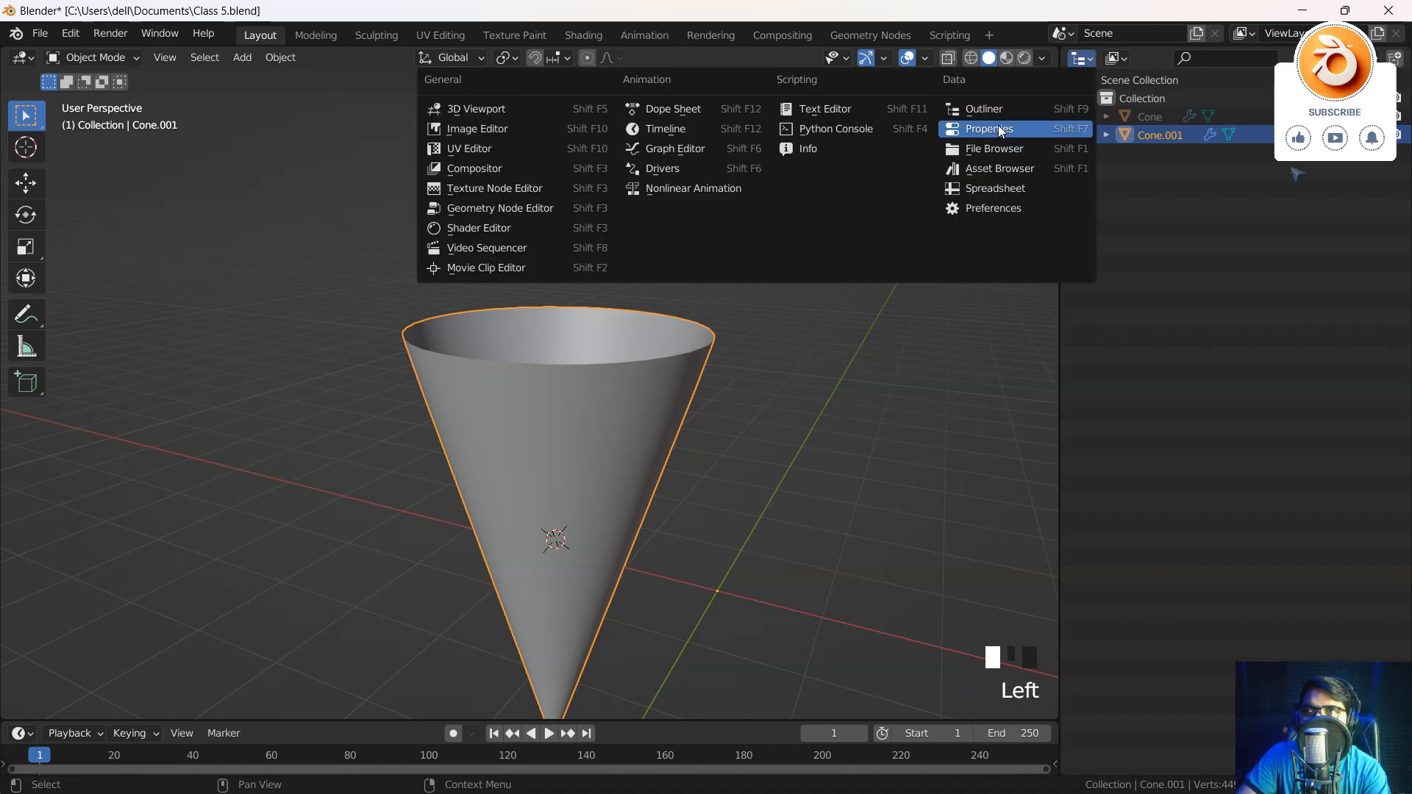
left_click(999, 126)
left_click_drag(1057, 302, 949, 327)
Try a Wireframe modifier on the waffle cone, inspect its tip and rim, and undo the modifier
left_click(1111, 122)
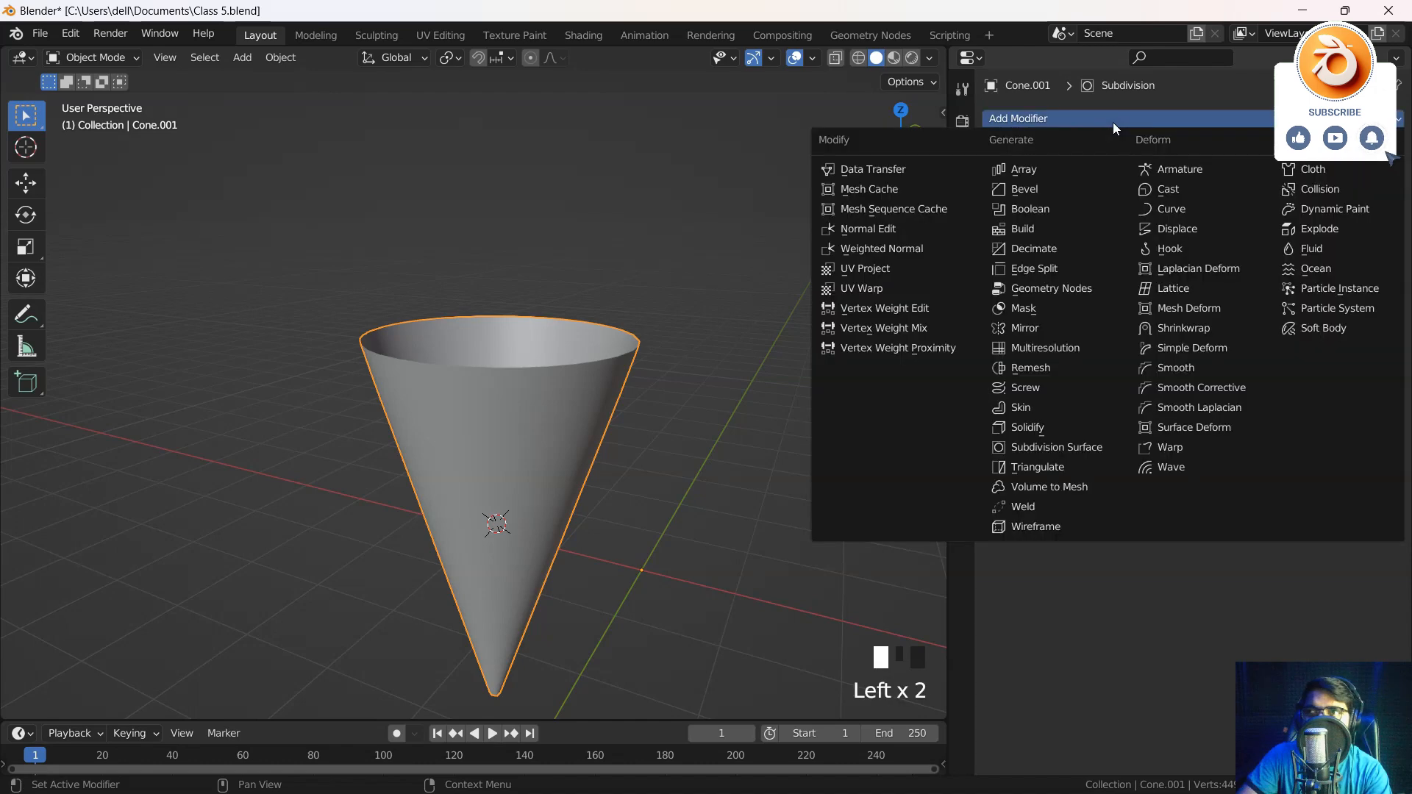
left_click(1049, 534)
middle_click_drag(633, 479, 569, 276)
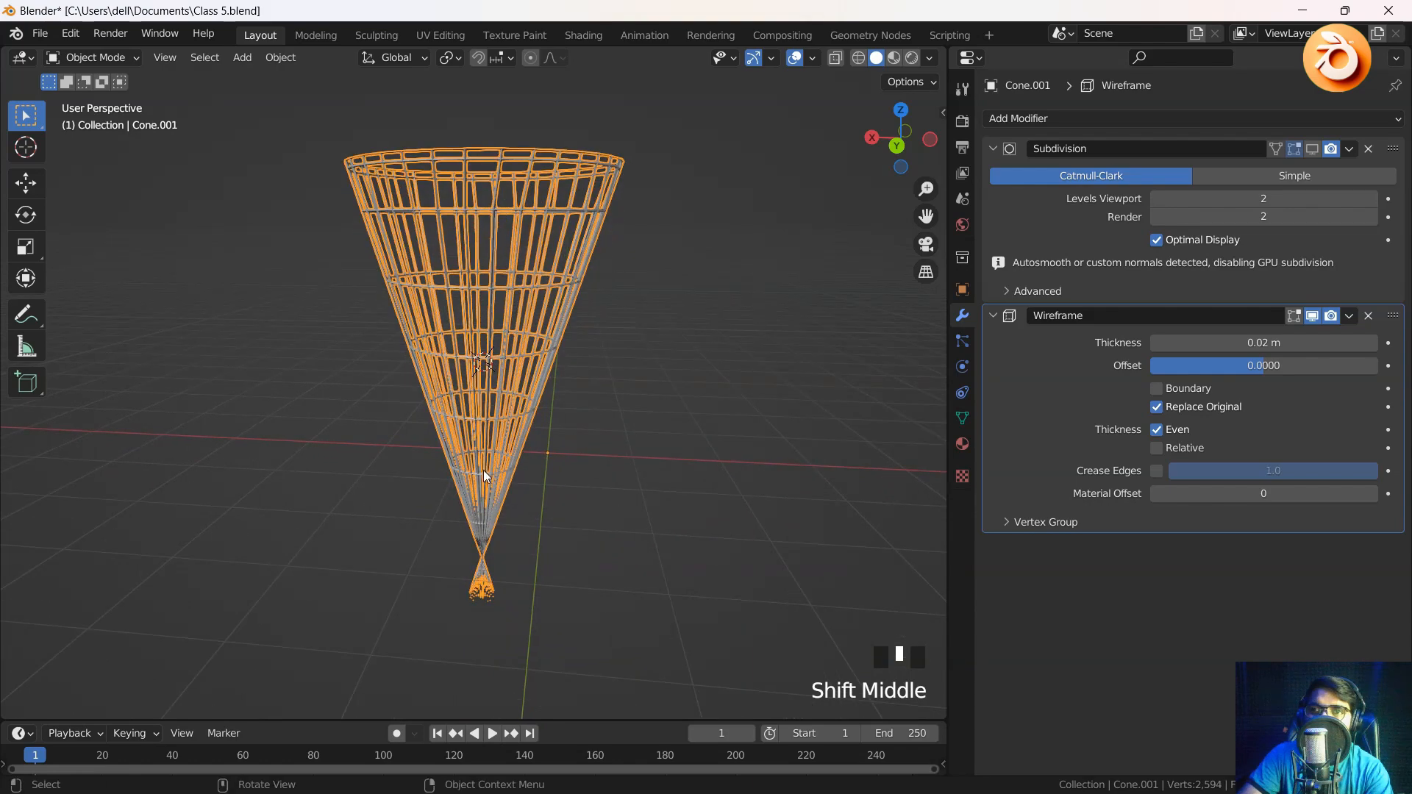
scroll(483, 563, "up", 3)
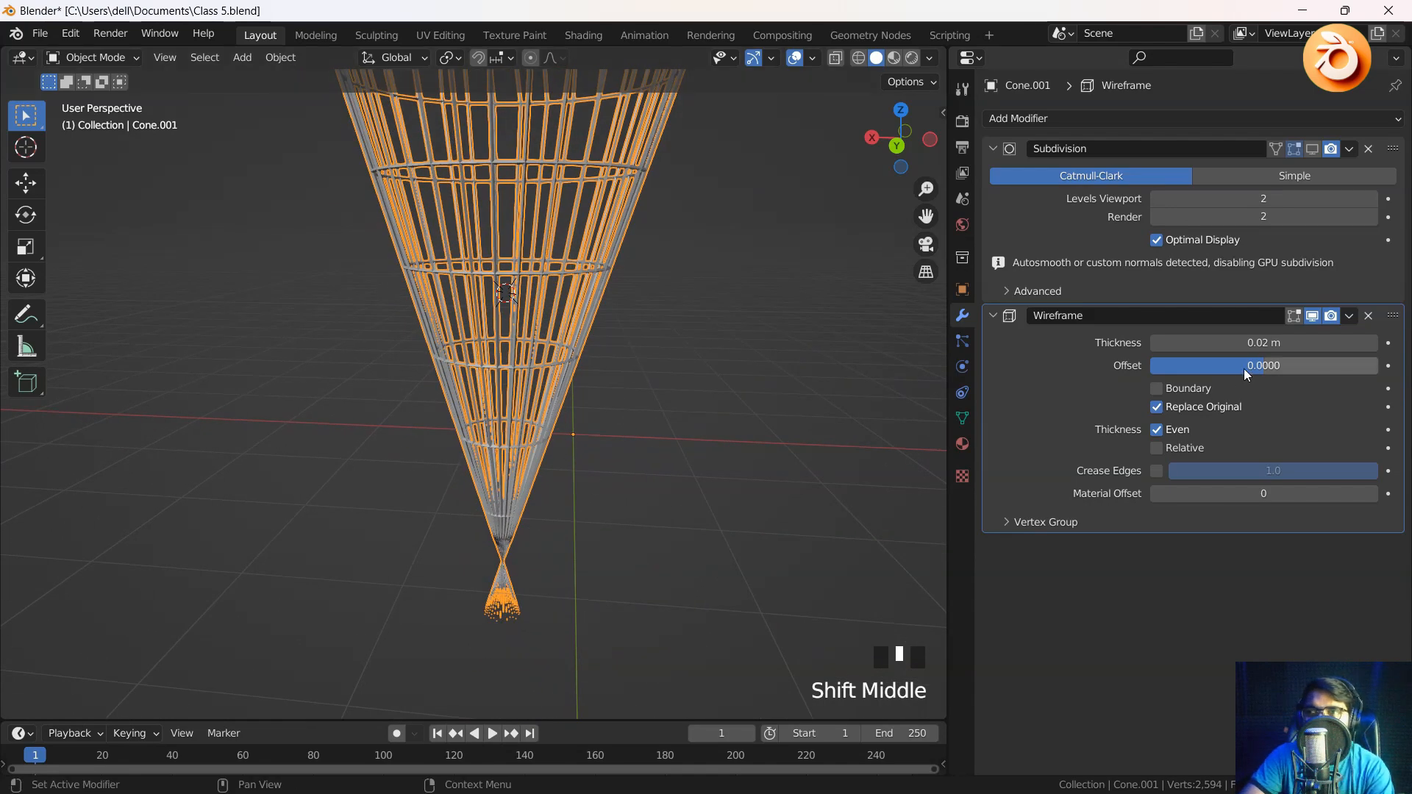
middle_click_drag(694, 381, 546, 501)
key("ctrl+z")
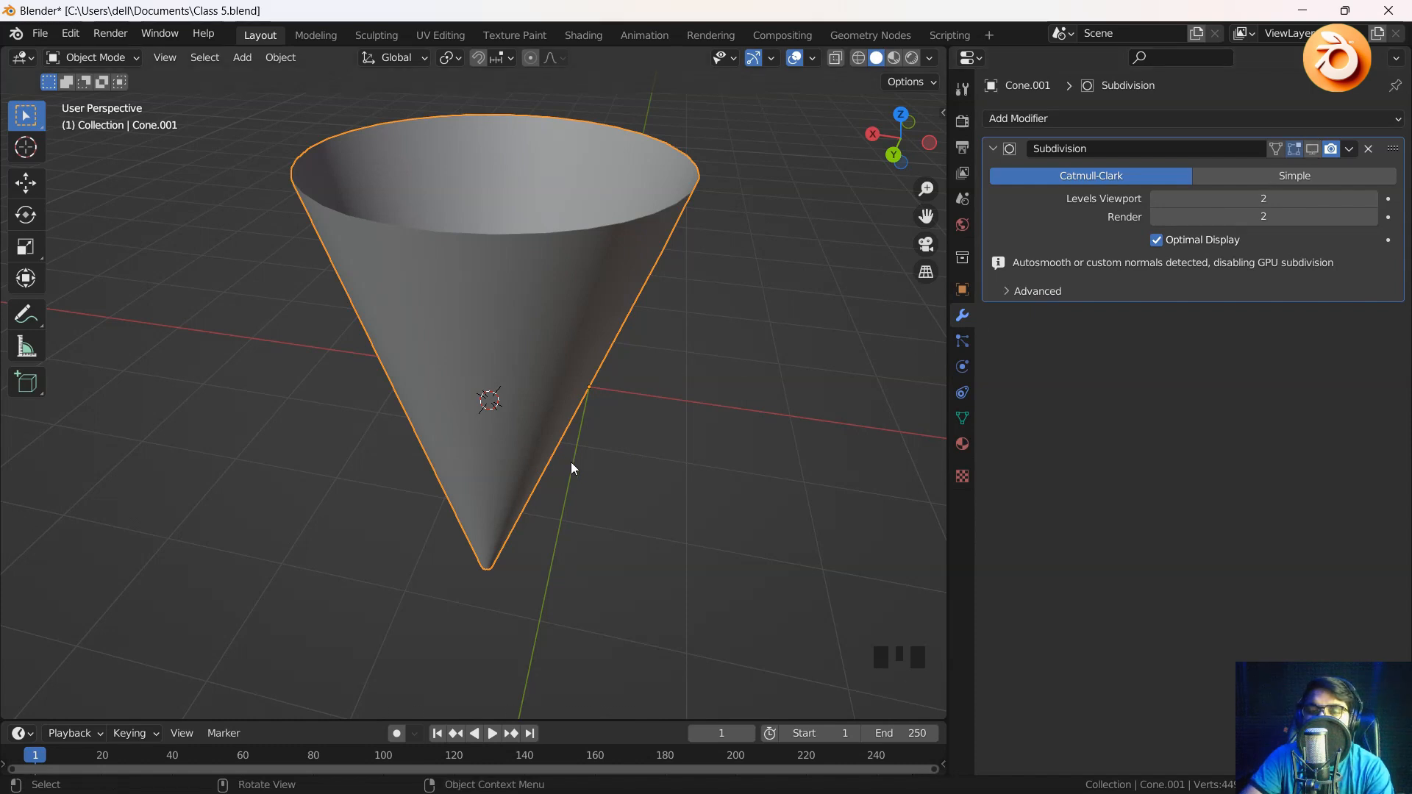
Unhide the ice-cream part and duplicate the waffle cone in place
key("alt+h")
scroll(608, 460, "down", 3)
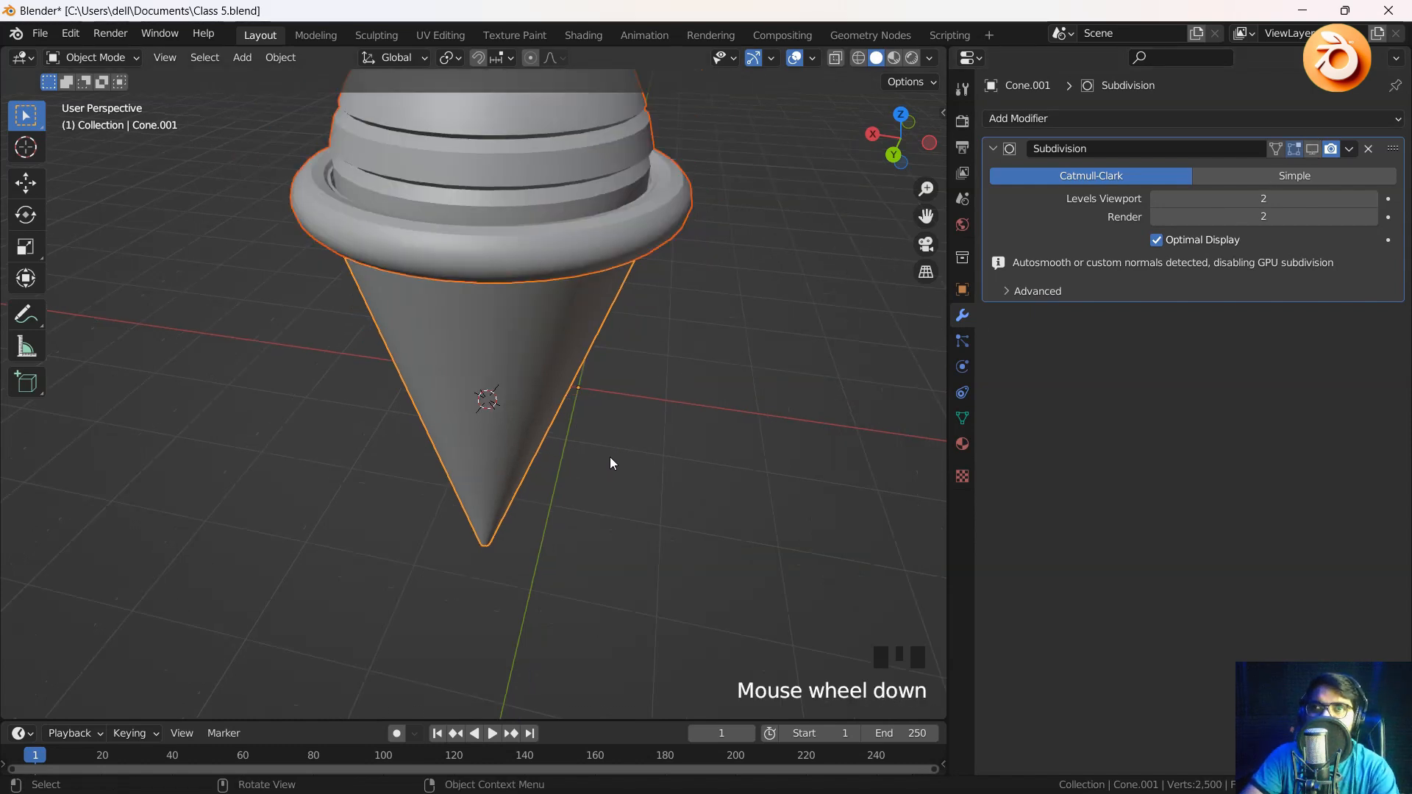
middle_click_drag(611, 457, 510, 457, "shift")
left_click(532, 491)
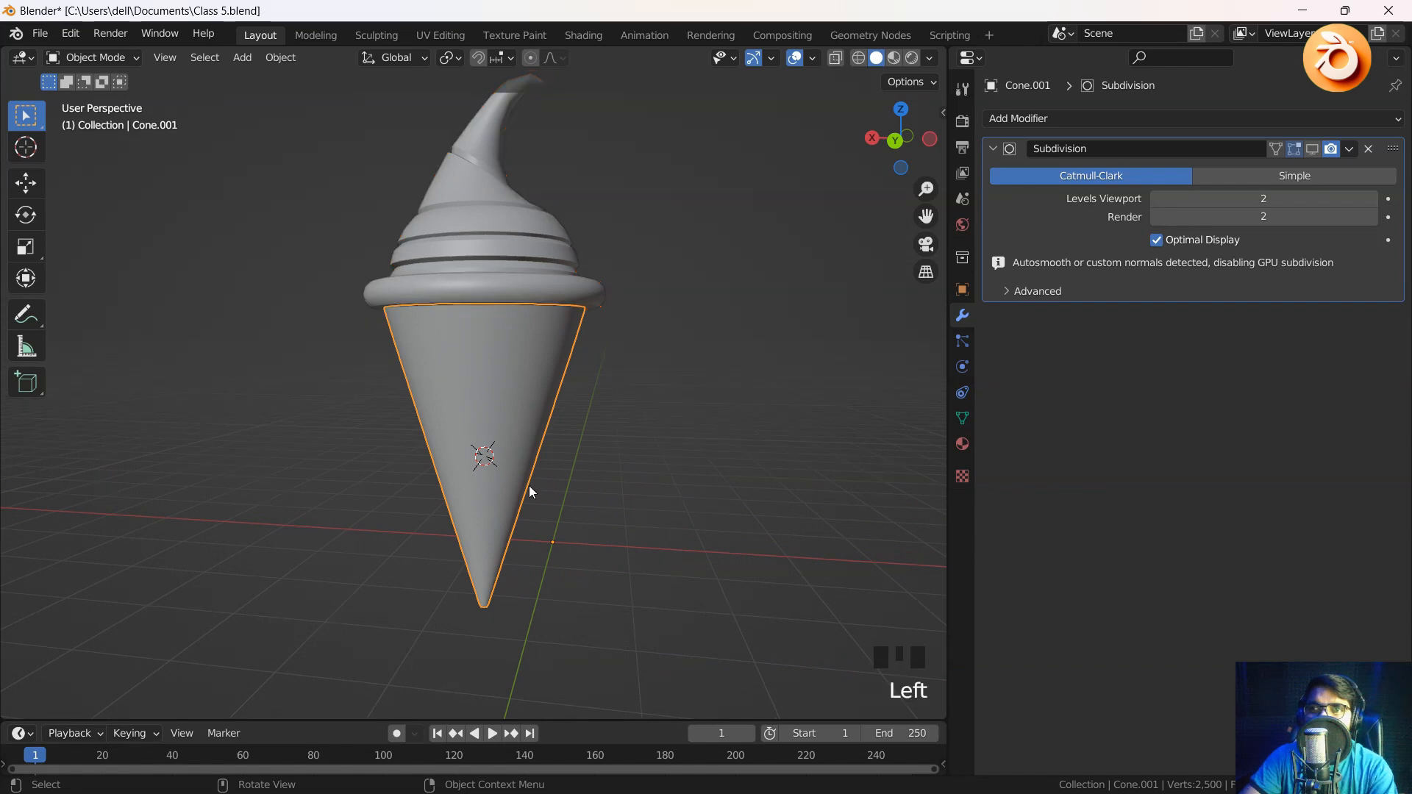
key("shift+d")
right_click(536, 491)
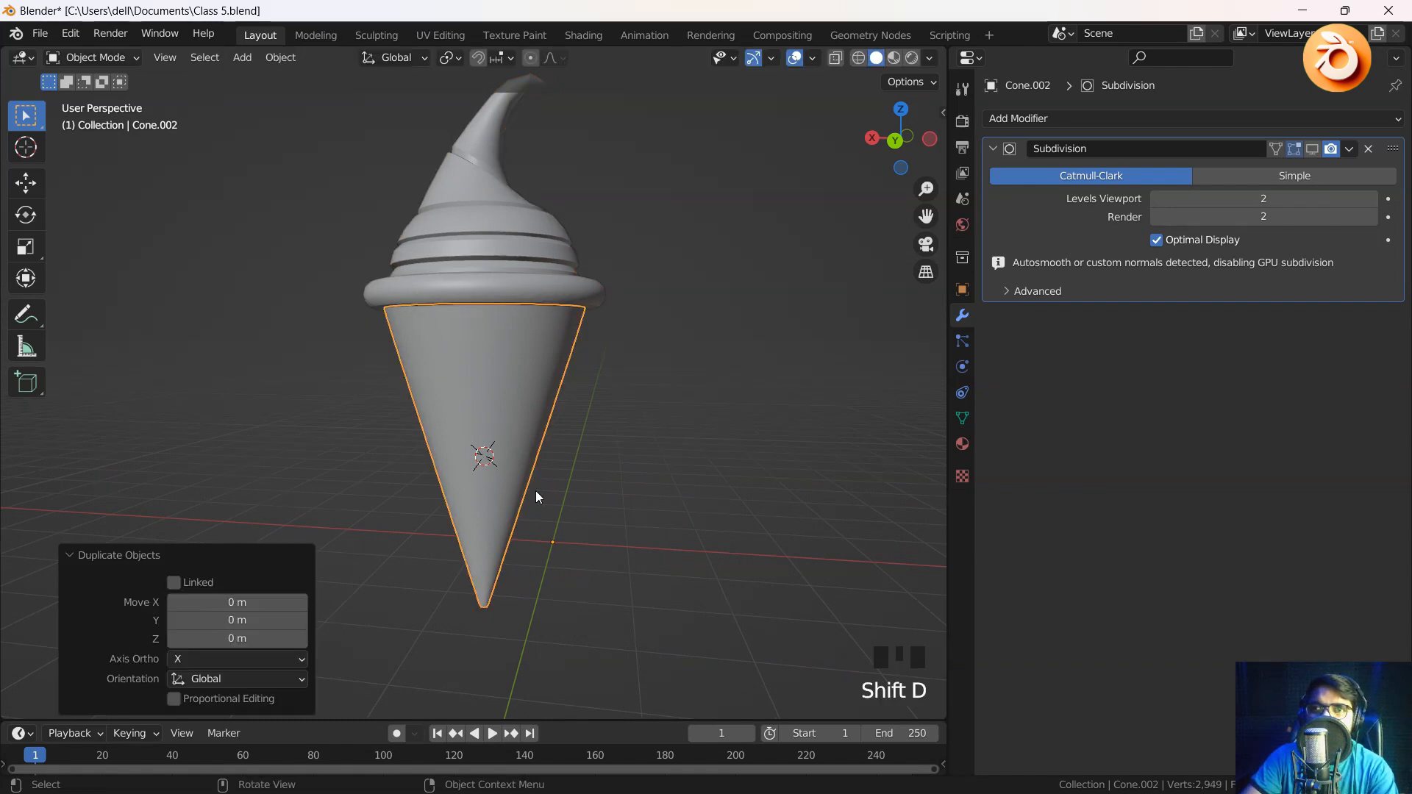
middle_click(451, 432)
middle_click_drag(452, 432, 496, 386)
Switch the Properties area to the Outliner and hide Cone and Cone.001, leaving only the duplicated waffle cone in view
left_click(530, 266)
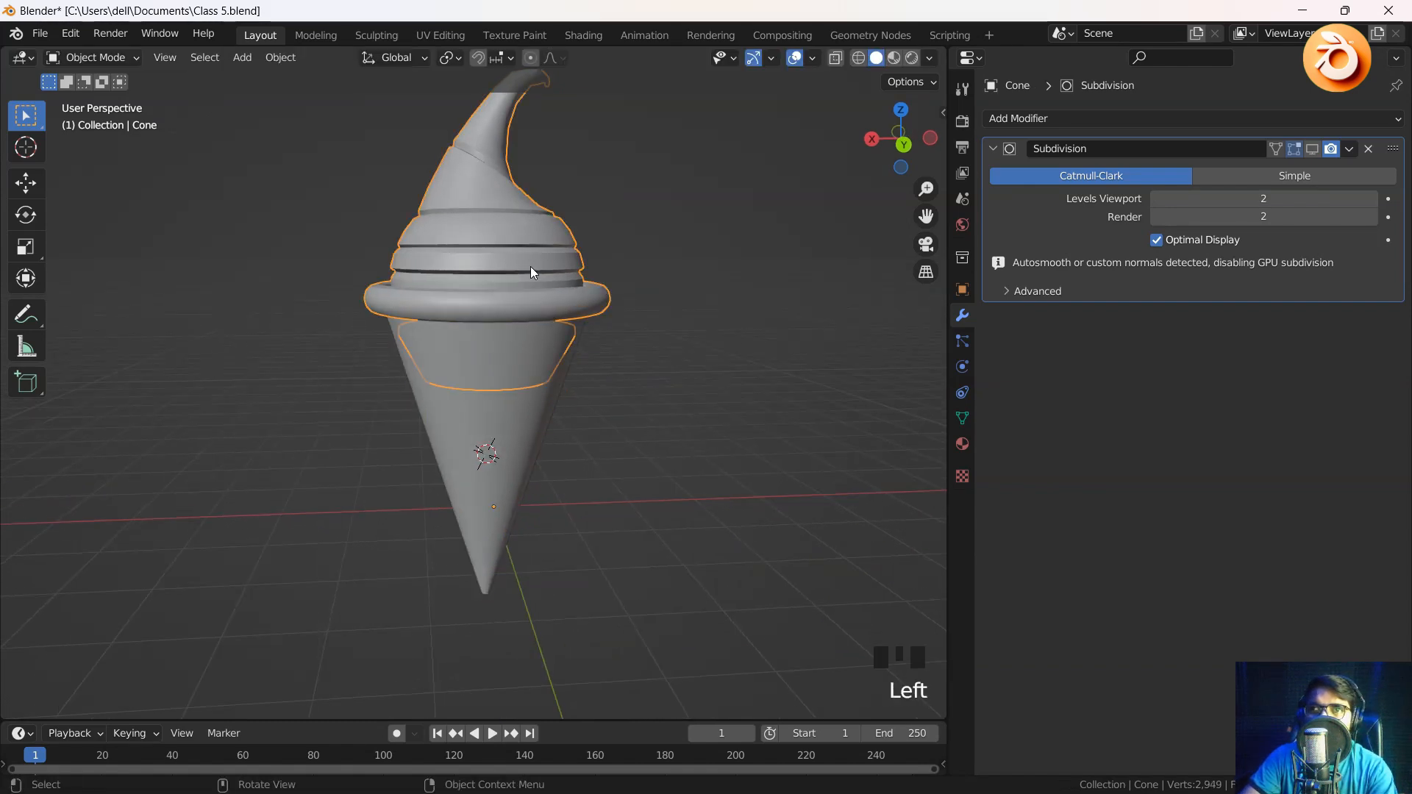
left_click(961, 89)
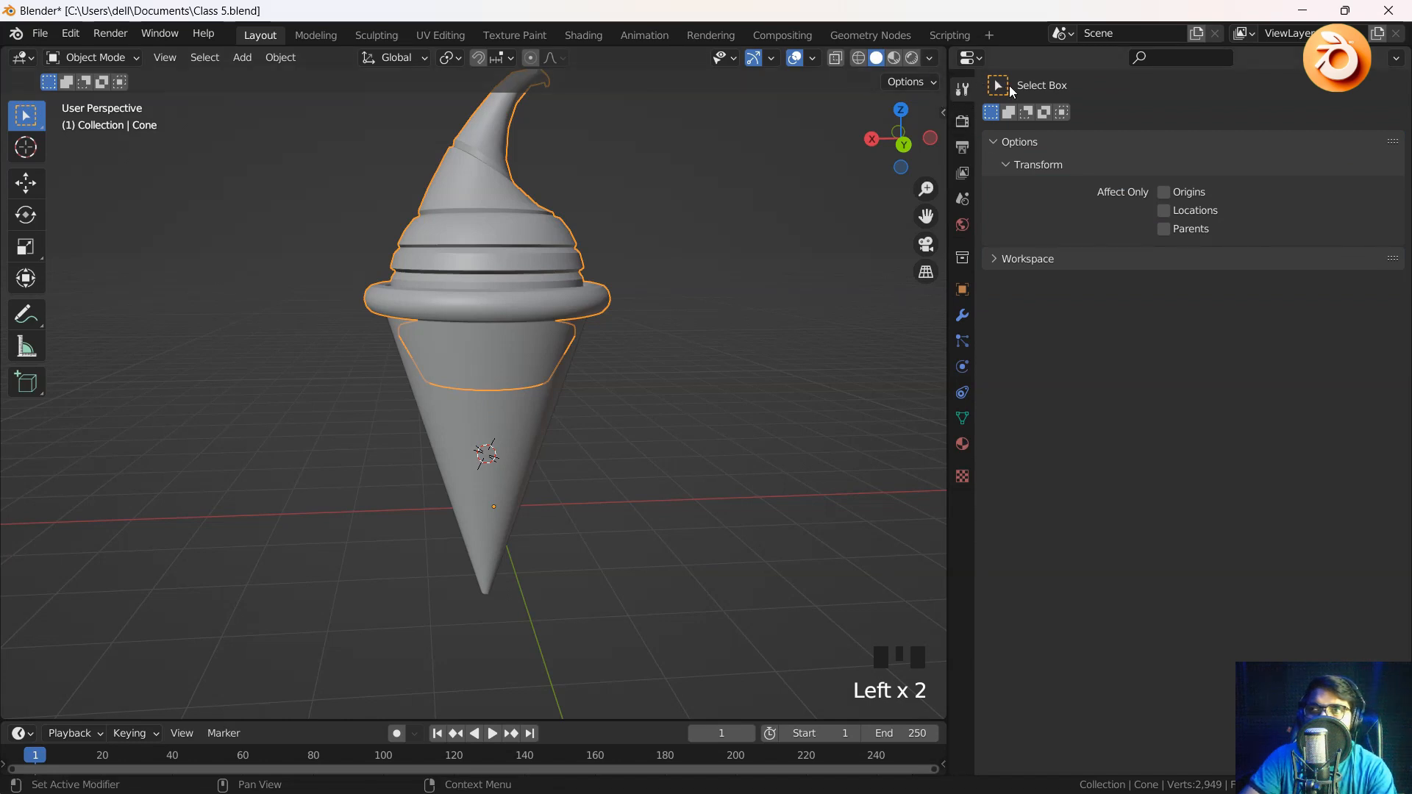
left_click(971, 61)
left_click(876, 113)
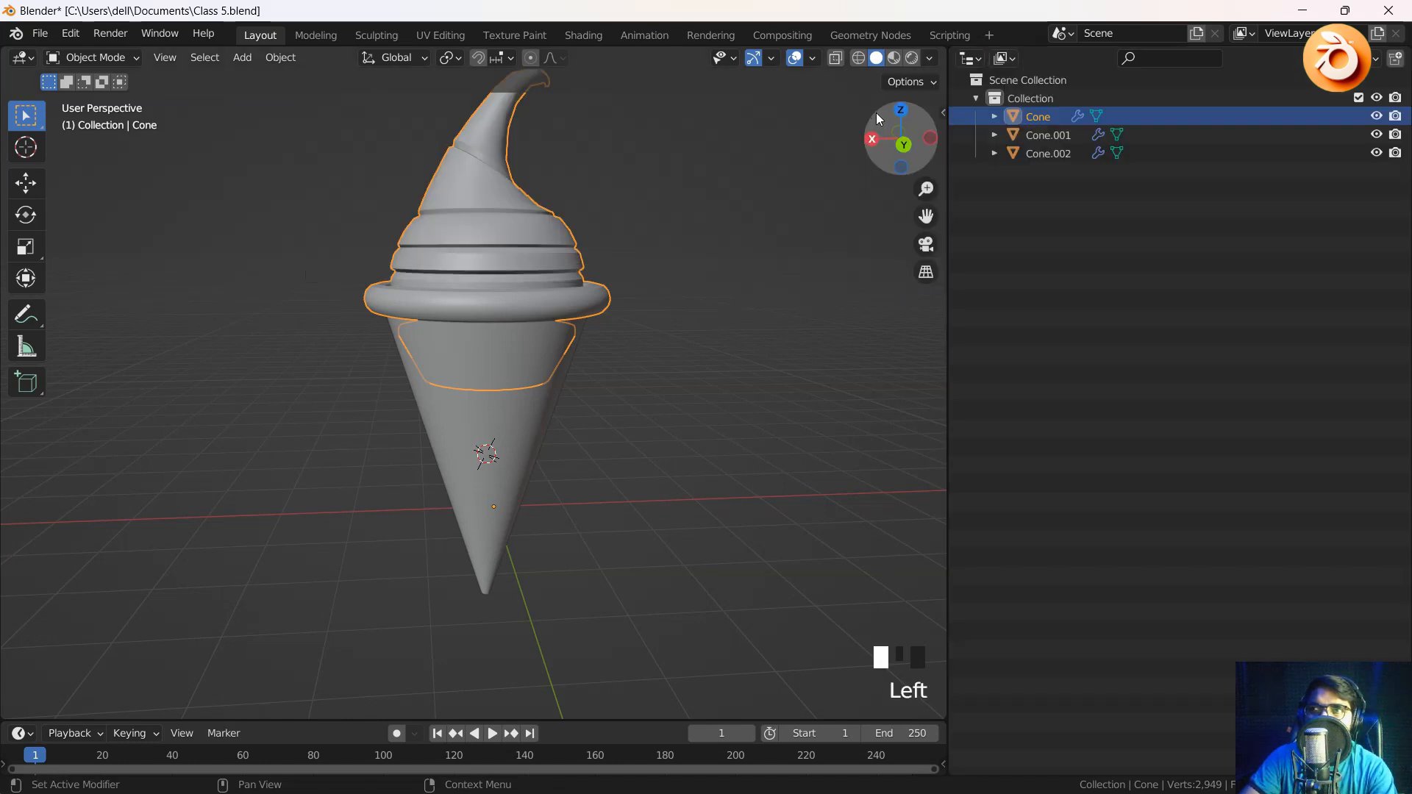
left_click(1066, 139)
left_click(1043, 116, "shift")
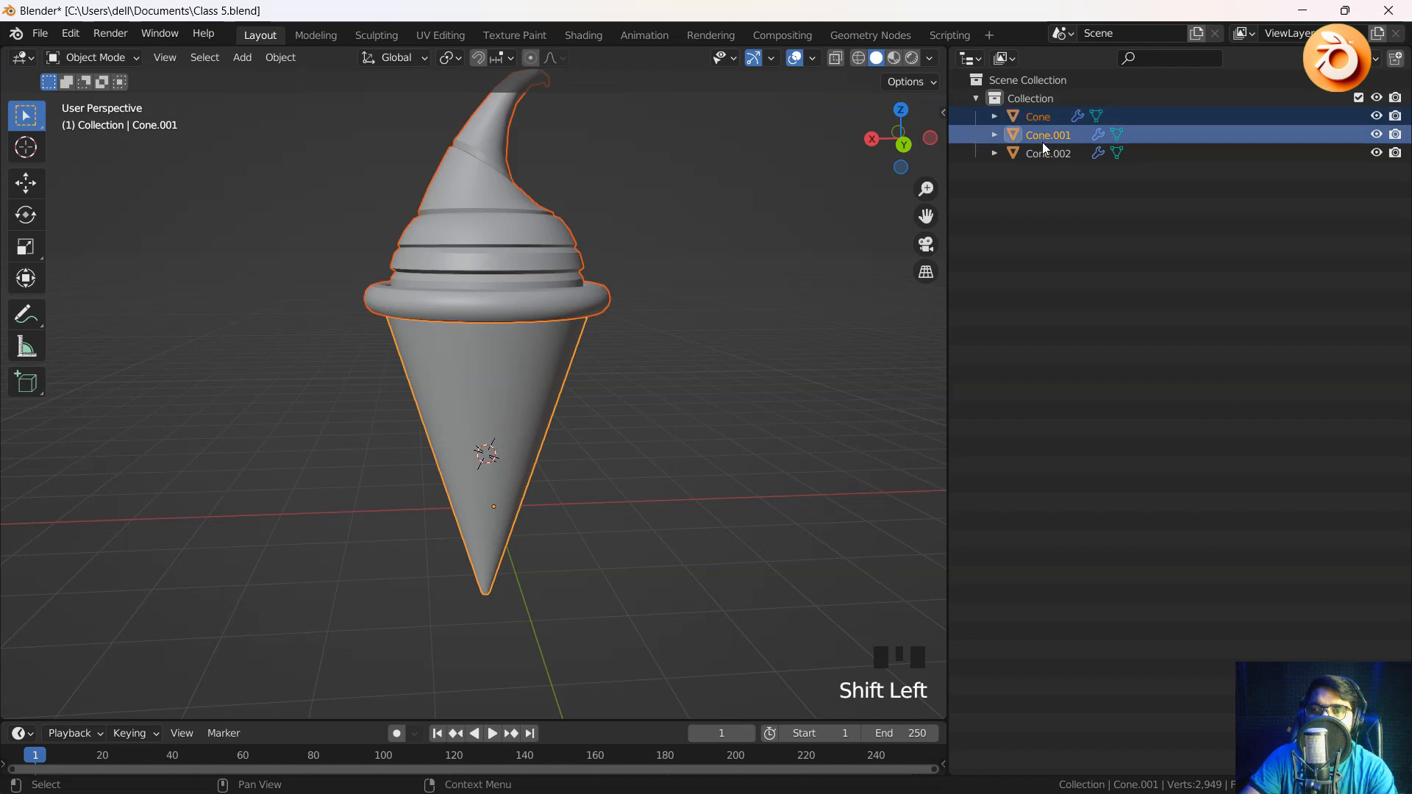
key("h")
left_click(615, 368)
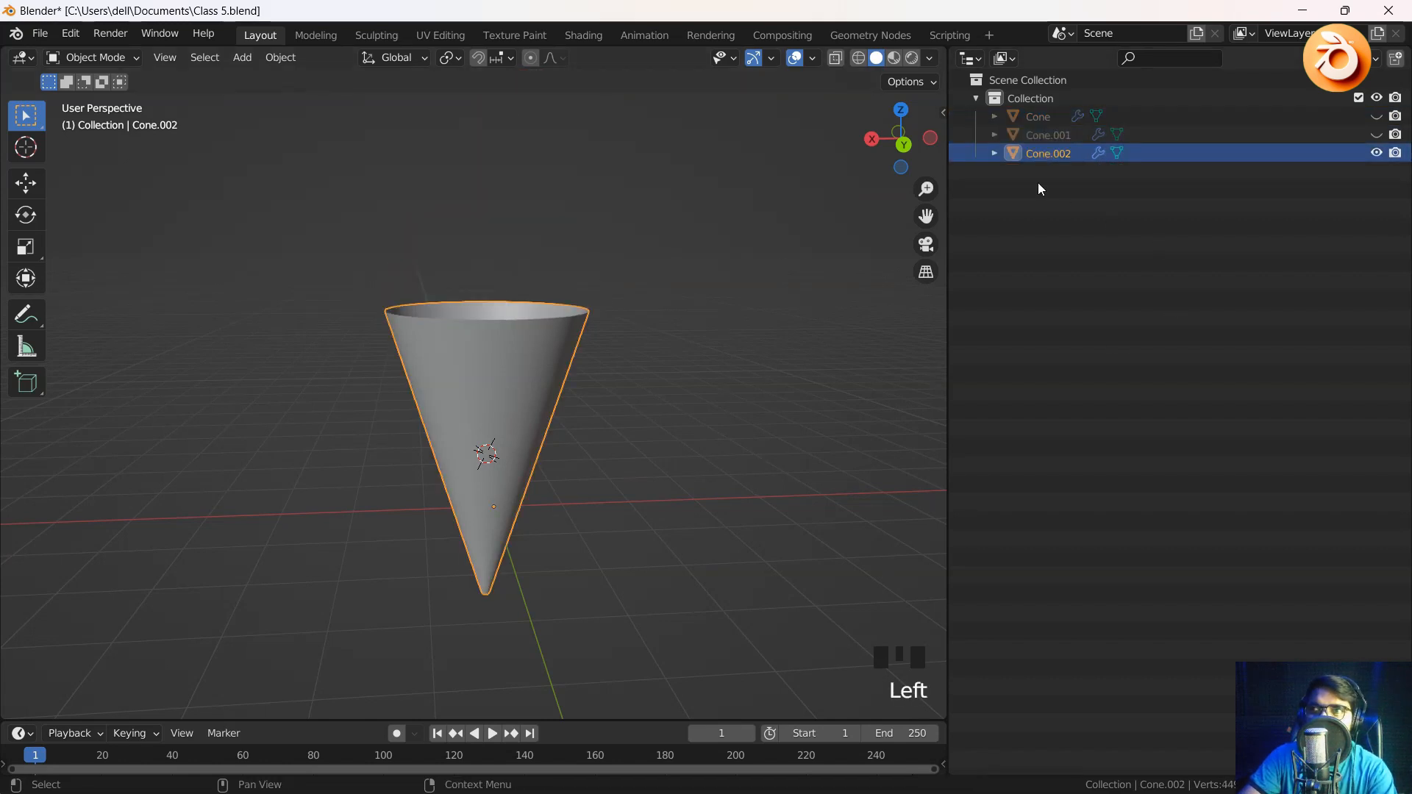
Select Cone.002, switch the Outliner back to the Properties editor, and add a Wireframe modifier to that cone
left_click(1053, 136)
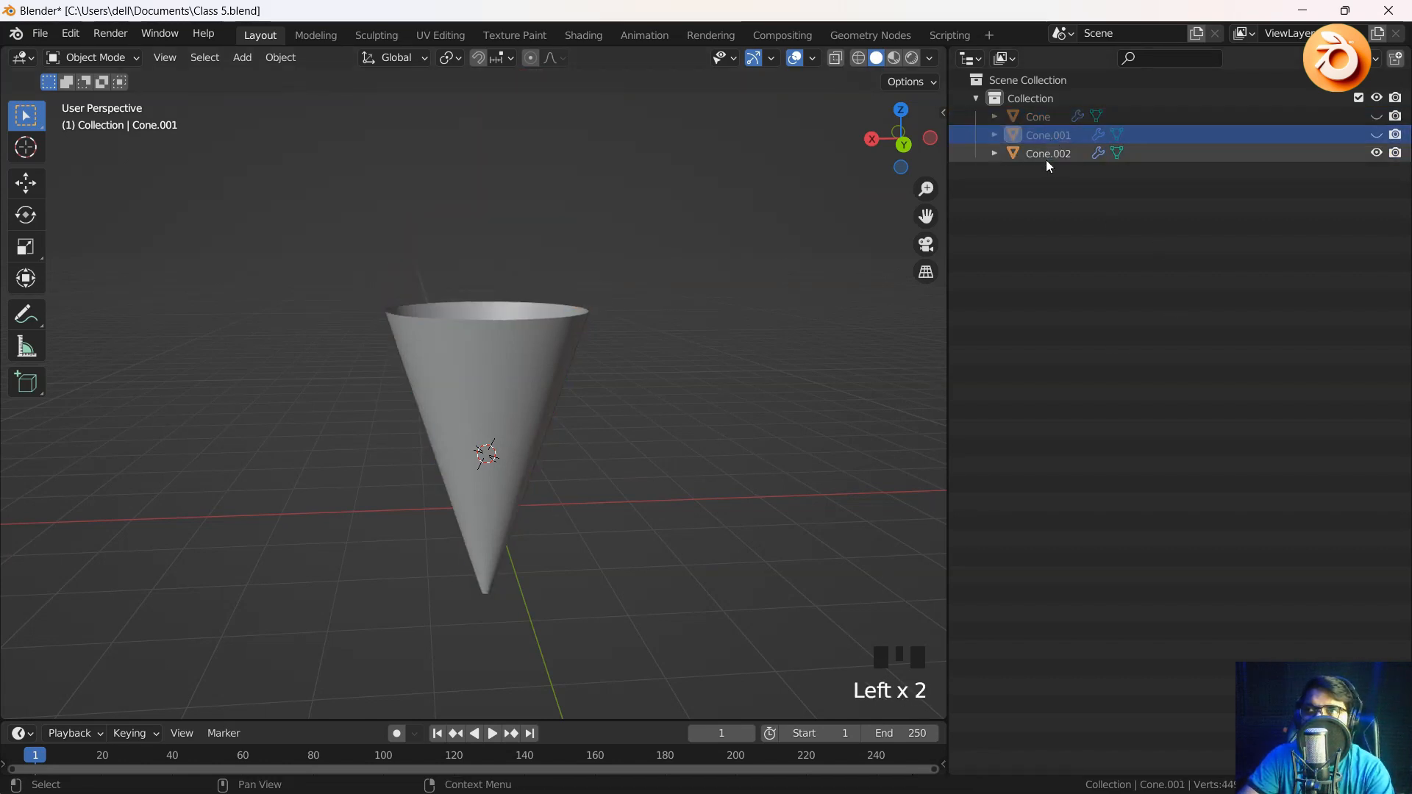
left_click(1047, 160)
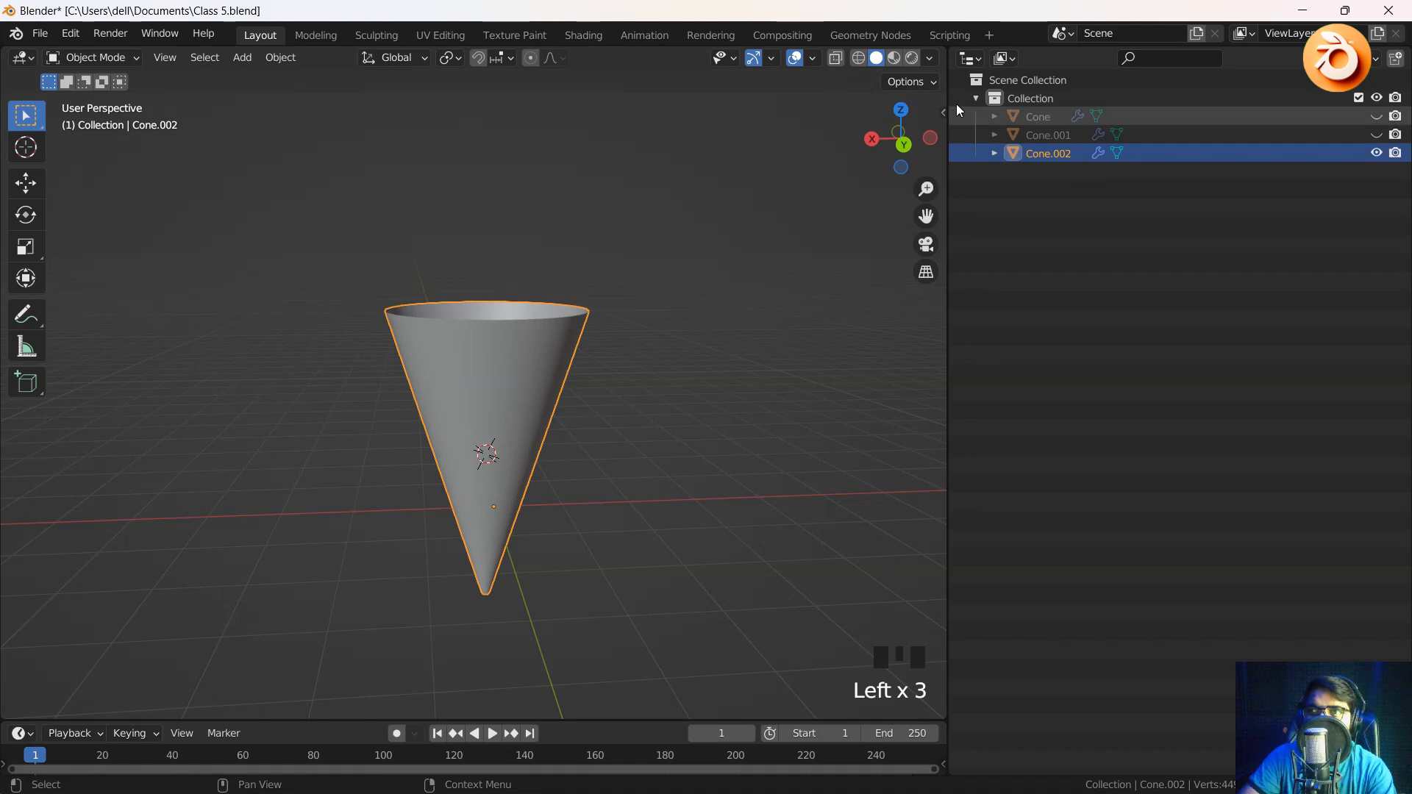
left_click(971, 58)
left_click(912, 134)
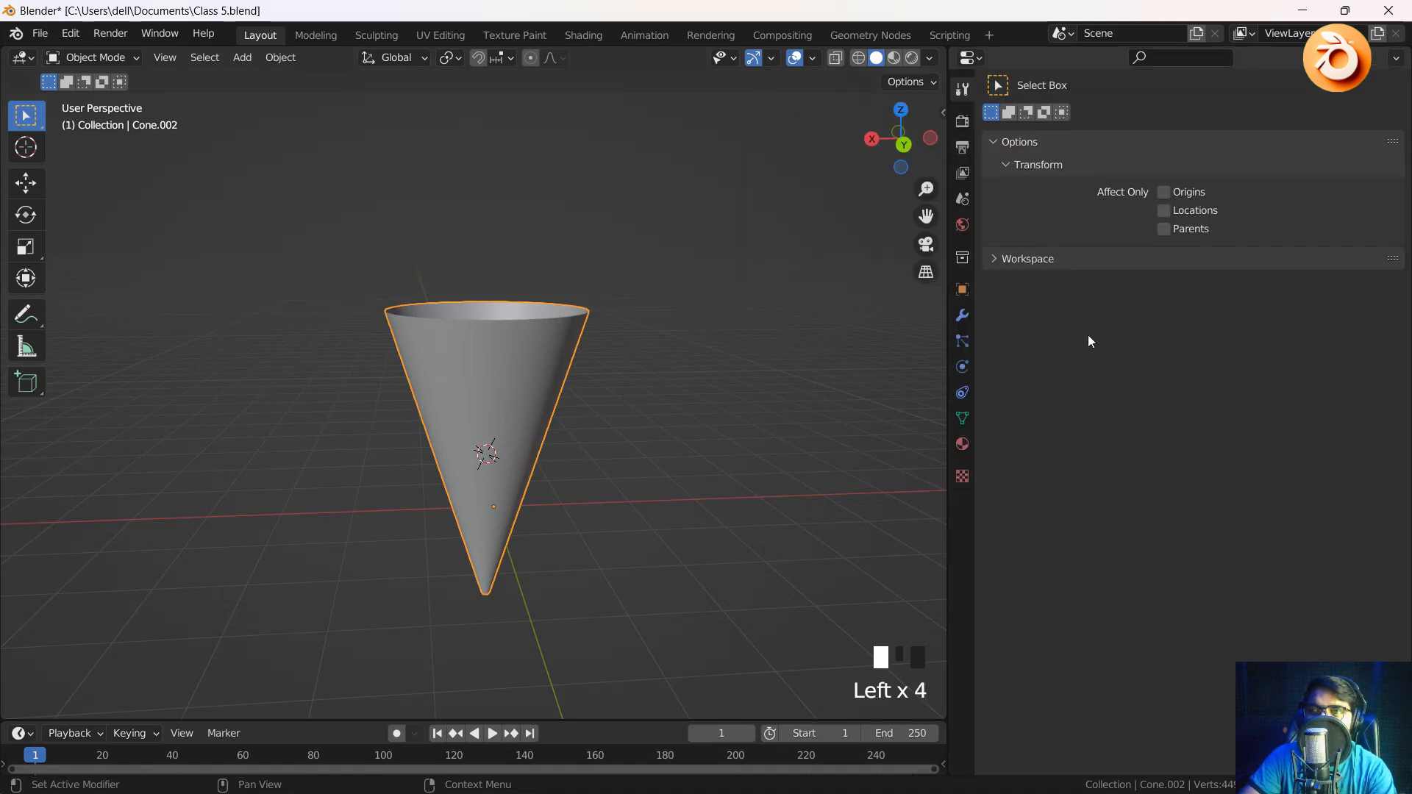
left_click(962, 314)
left_click(1139, 125)
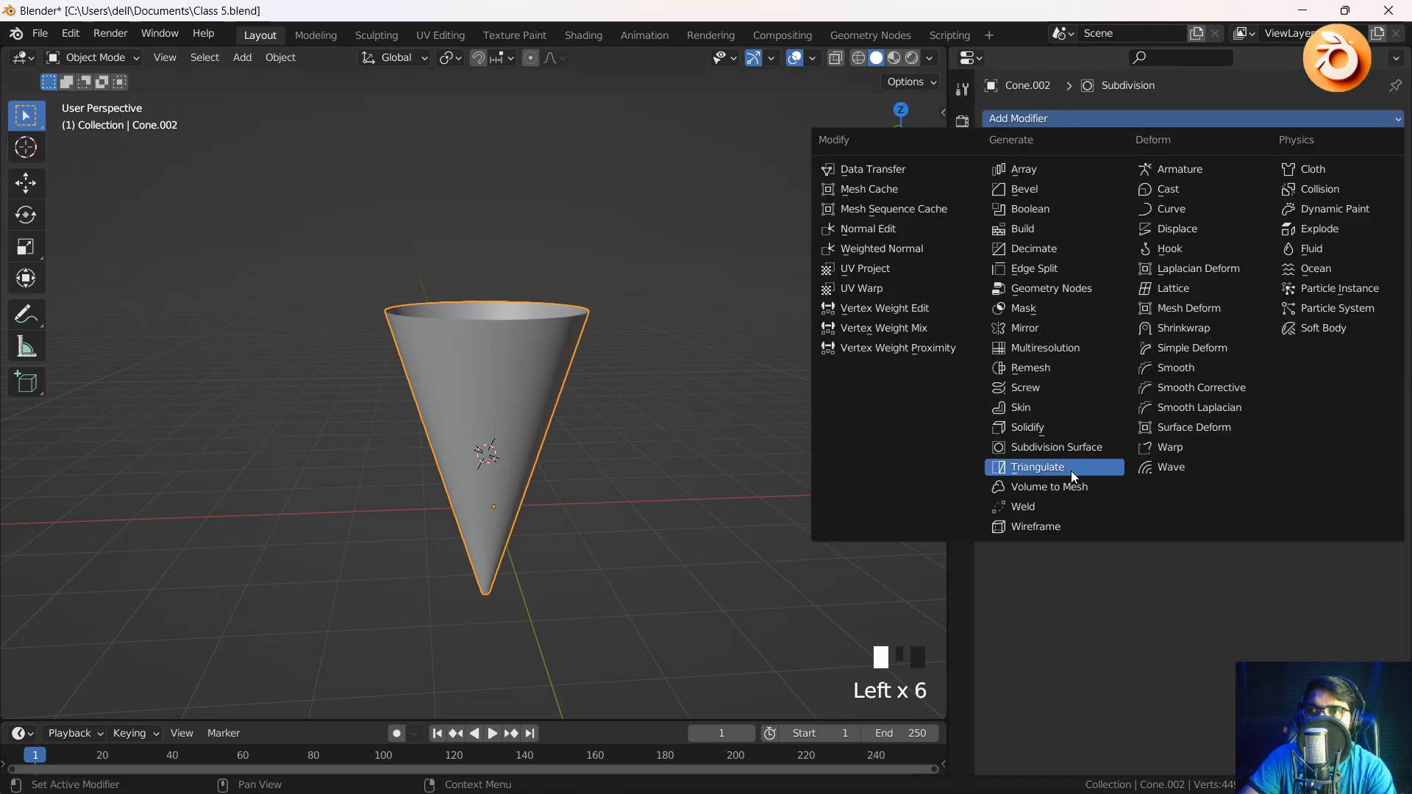
left_click(1036, 528)
Set the Wireframe modifier's thickness to 0.0525 m and its offset to 0.0128
scroll(448, 532, "up", 2)
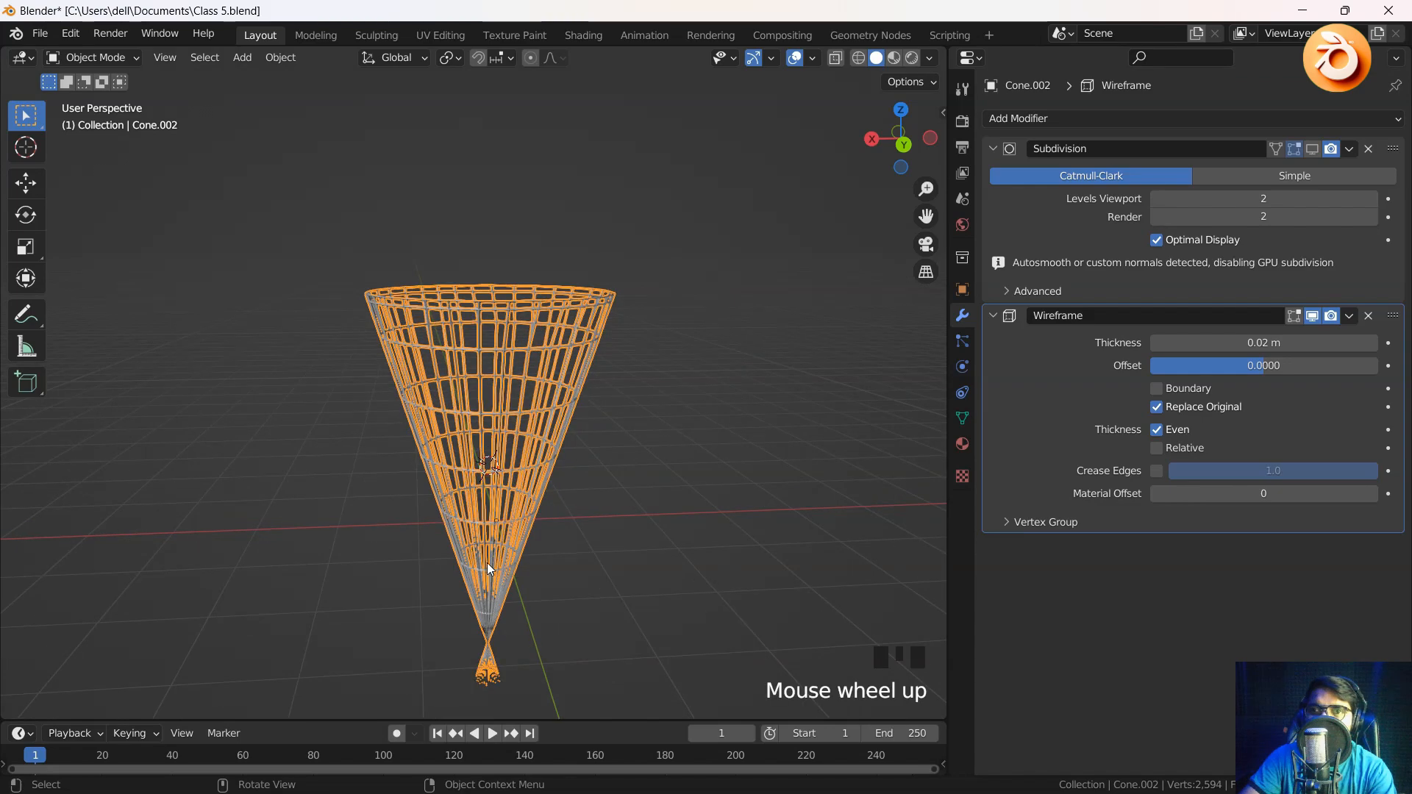
middle_click_drag(487, 563, 728, 470, "shift")
left_click(729, 469)
middle_click_drag(578, 507, 635, 530)
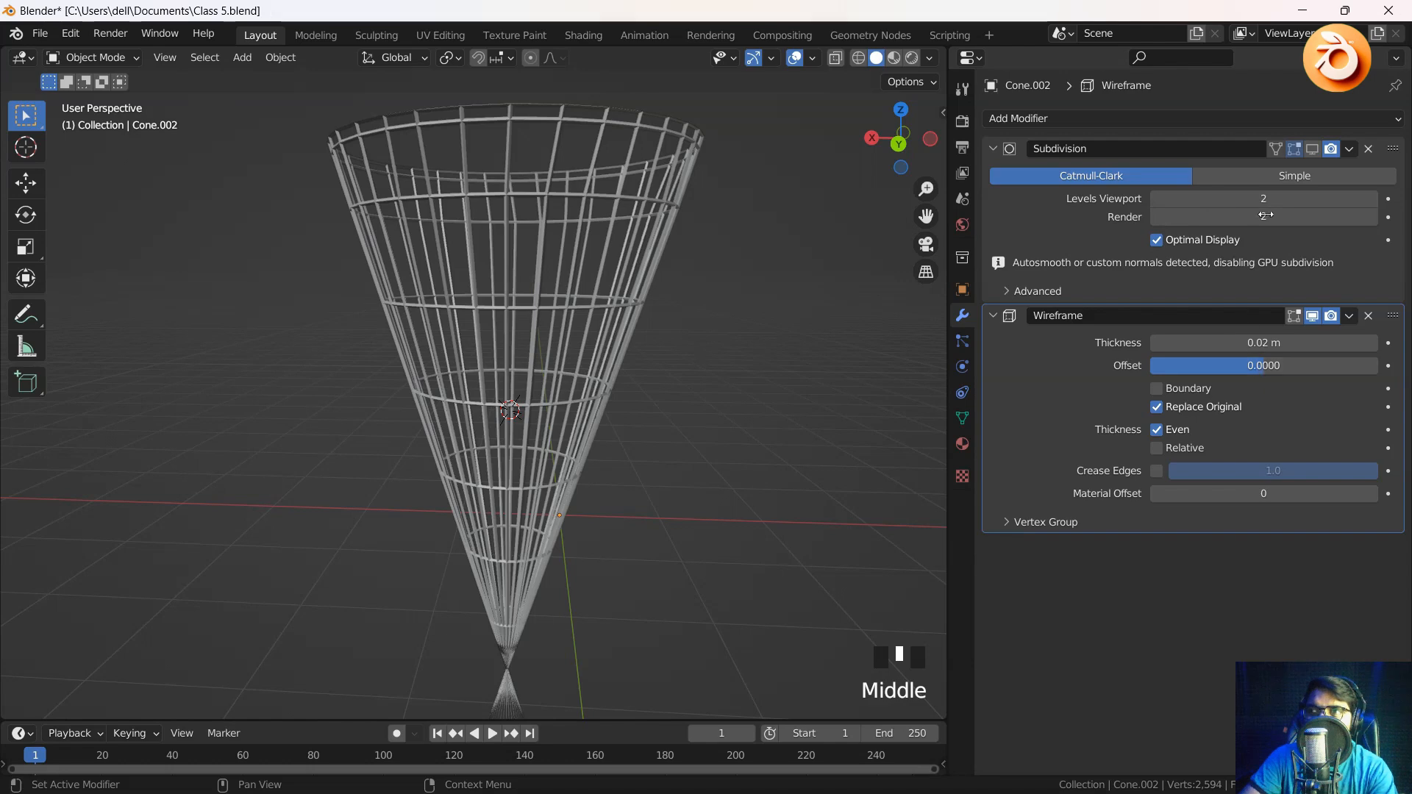
left_click_drag(1259, 343, 1196, 343)
mouse_move(1280, 365)
left_mouse_down()
mouse_move(1151, 365)
mouse_move(1377, 365)
mouse_move(1254, 365)
mouse_move(1267, 365)
left_mouse_up()
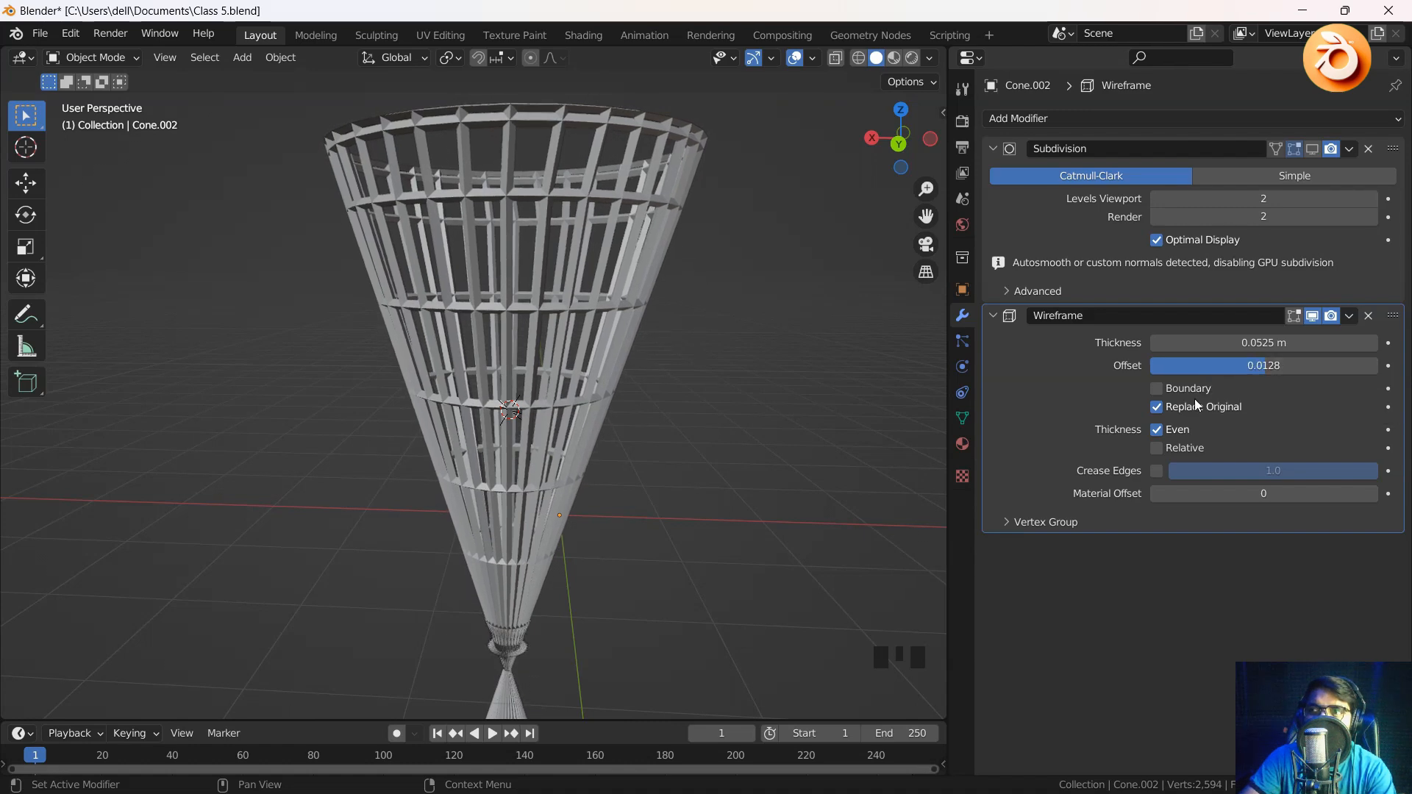
Compare the cone's rim with the Wireframe modifier's Boundary option on and off, and leave the option enabled
left_click(1156, 389)
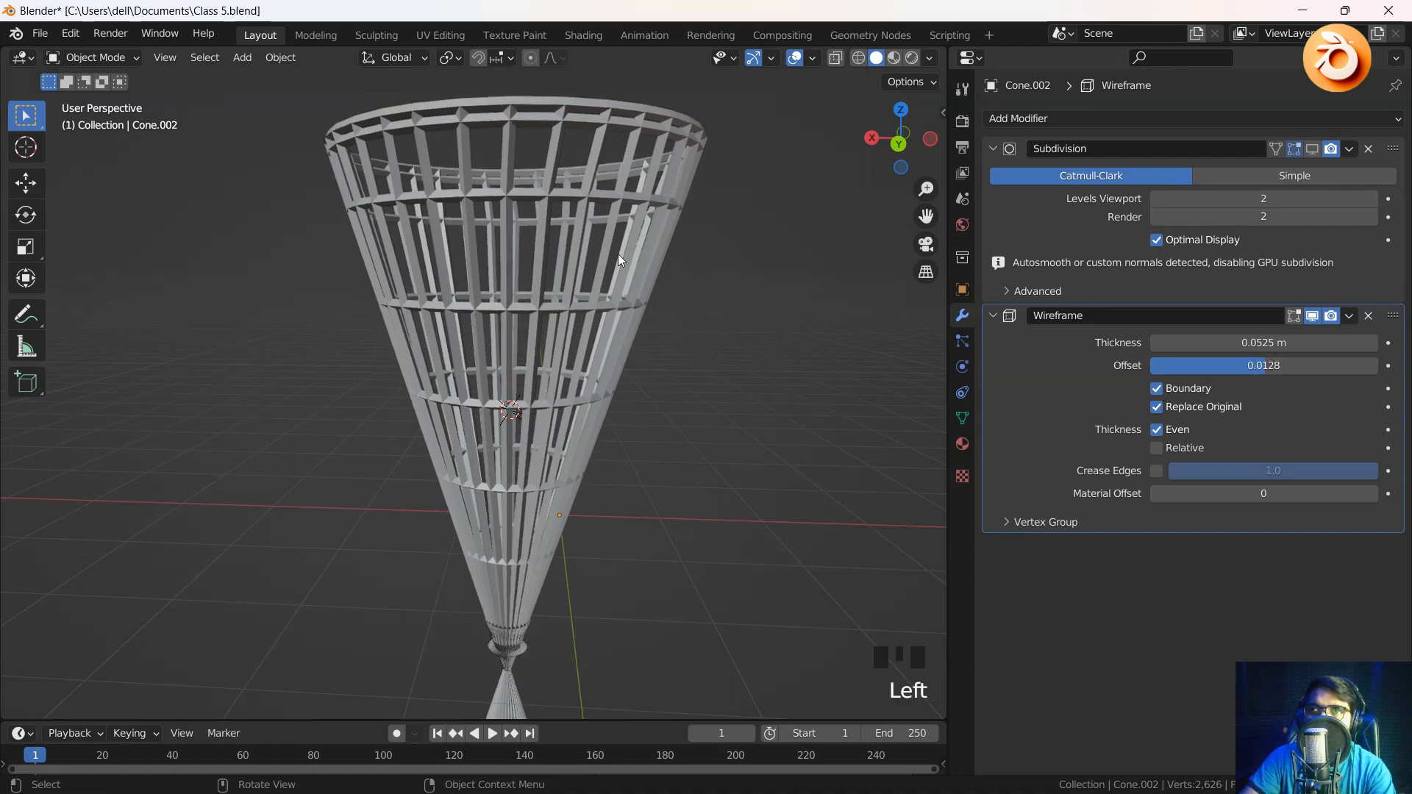
middle_click_drag(619, 255, 532, 230)
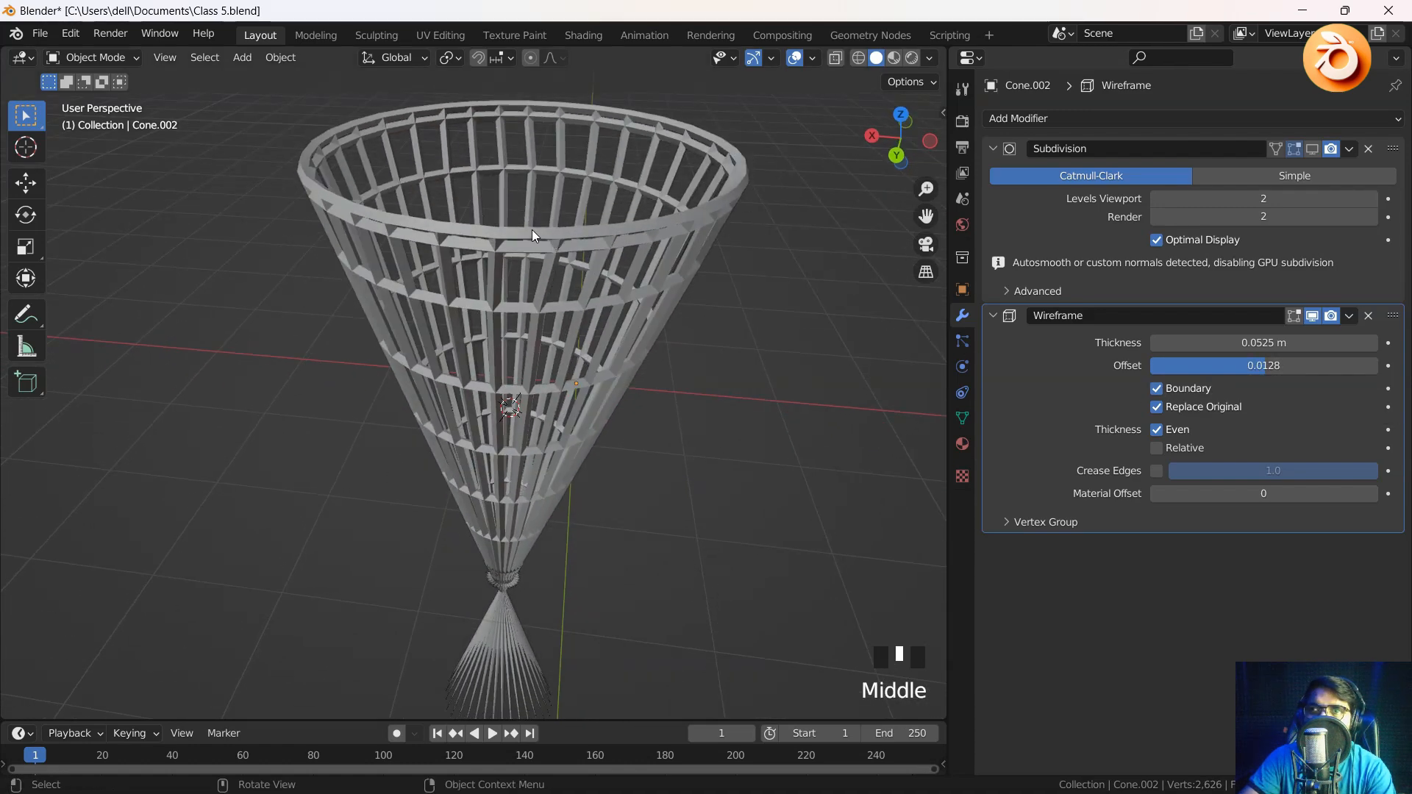
left_click(1157, 389)
left_click(1156, 389)
left_click(1156, 389)
left_click(1157, 389)
left_click(1157, 389)
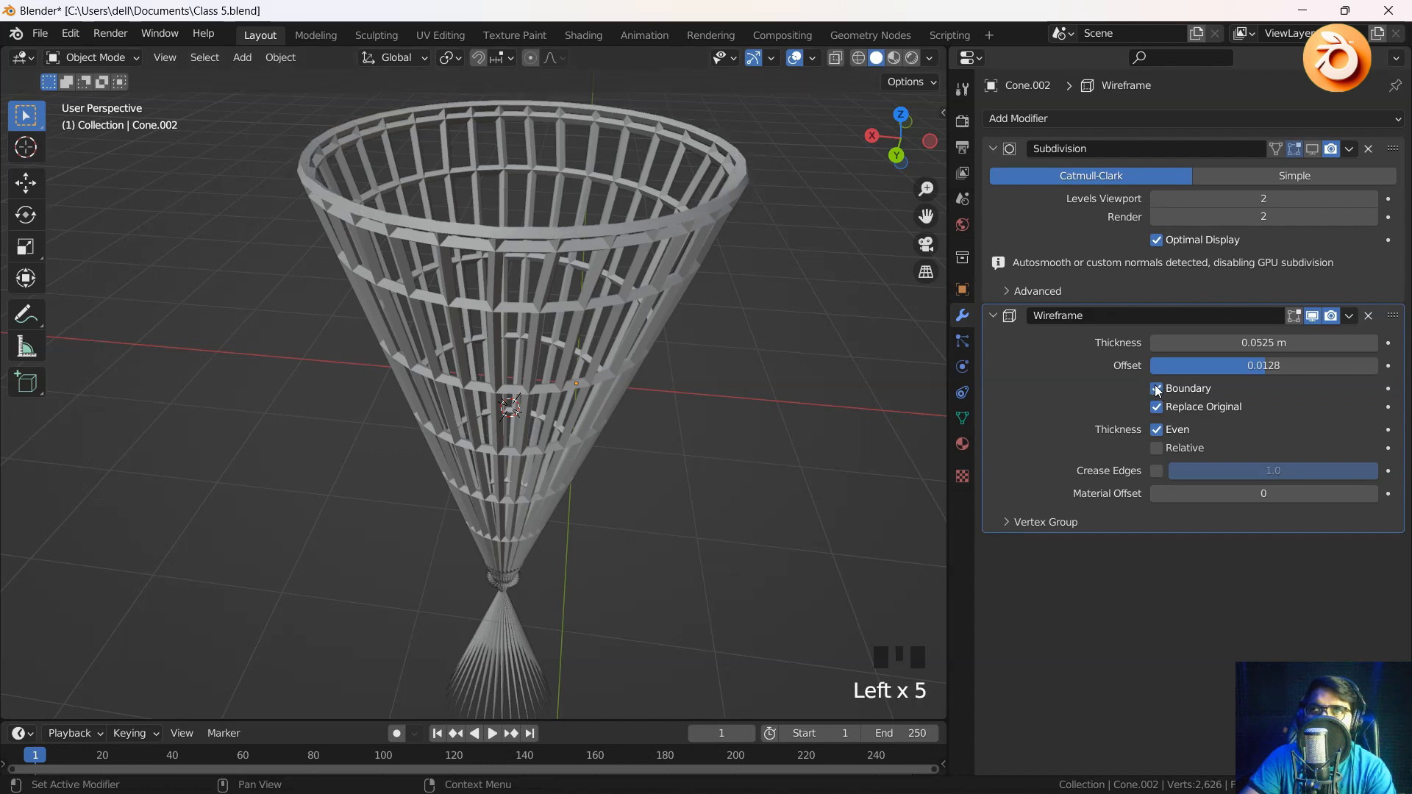
left_click(1157, 389)
left_click(1156, 389)
left_click(1156, 389)
middle_click(416, 197)
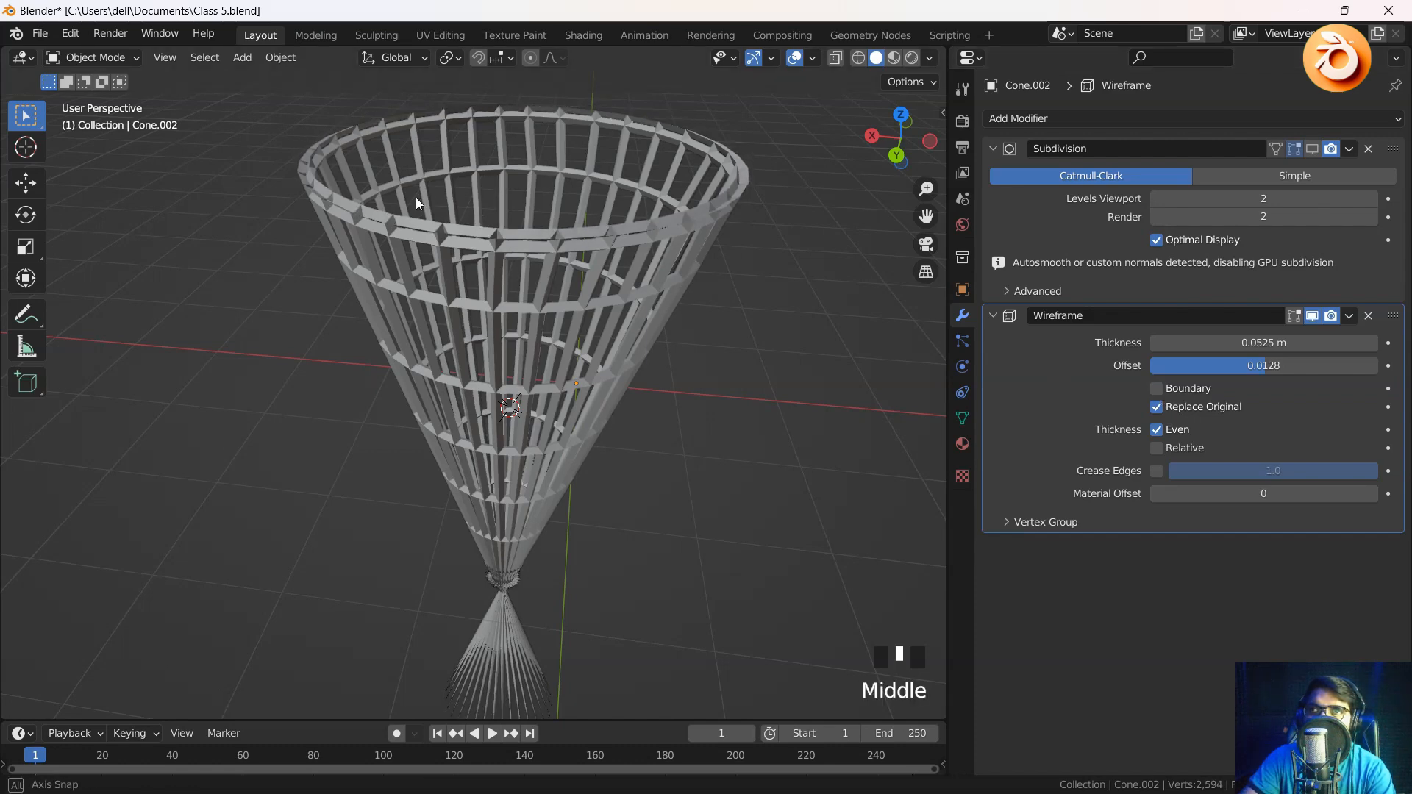
scroll(413, 253, "up", 2)
scroll(494, 230, "up", 1)
middle_click_drag(495, 230, 420, 326, "shift")
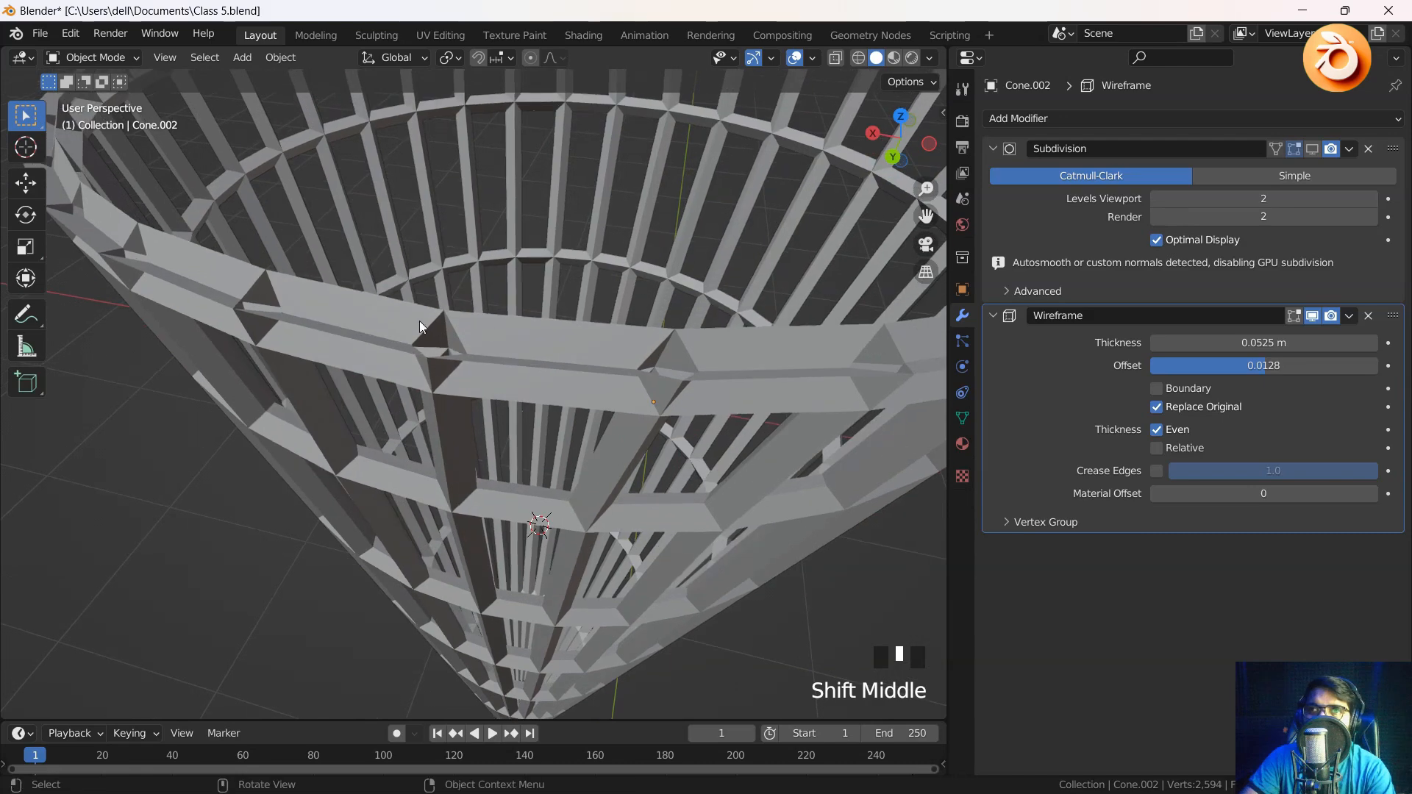
left_click(1169, 392)
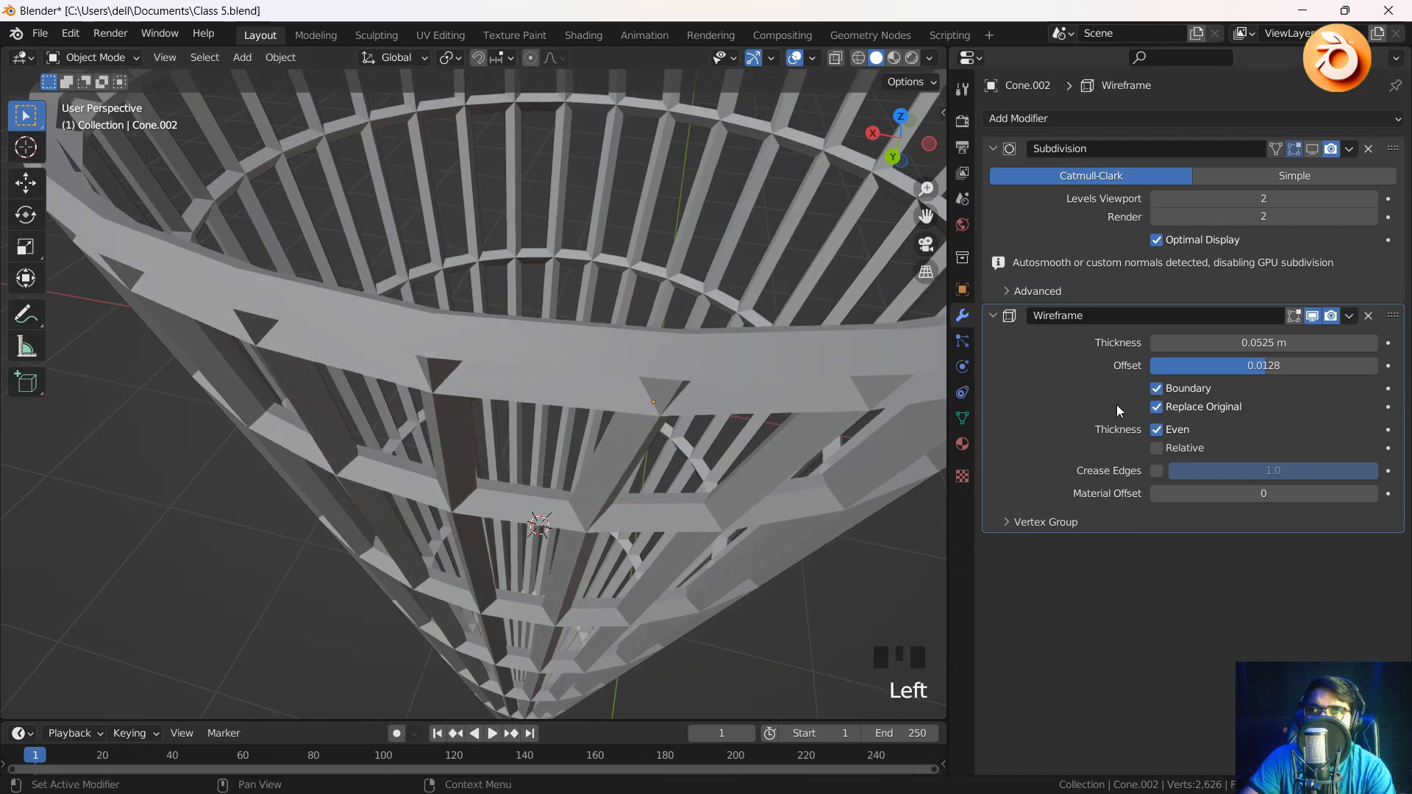
Disable Replace Original in the Wireframe modifier to keep the cone's surface beneath the wire grid
scroll(517, 372, "down", 2)
middle_click_drag(517, 372, 703, 418)
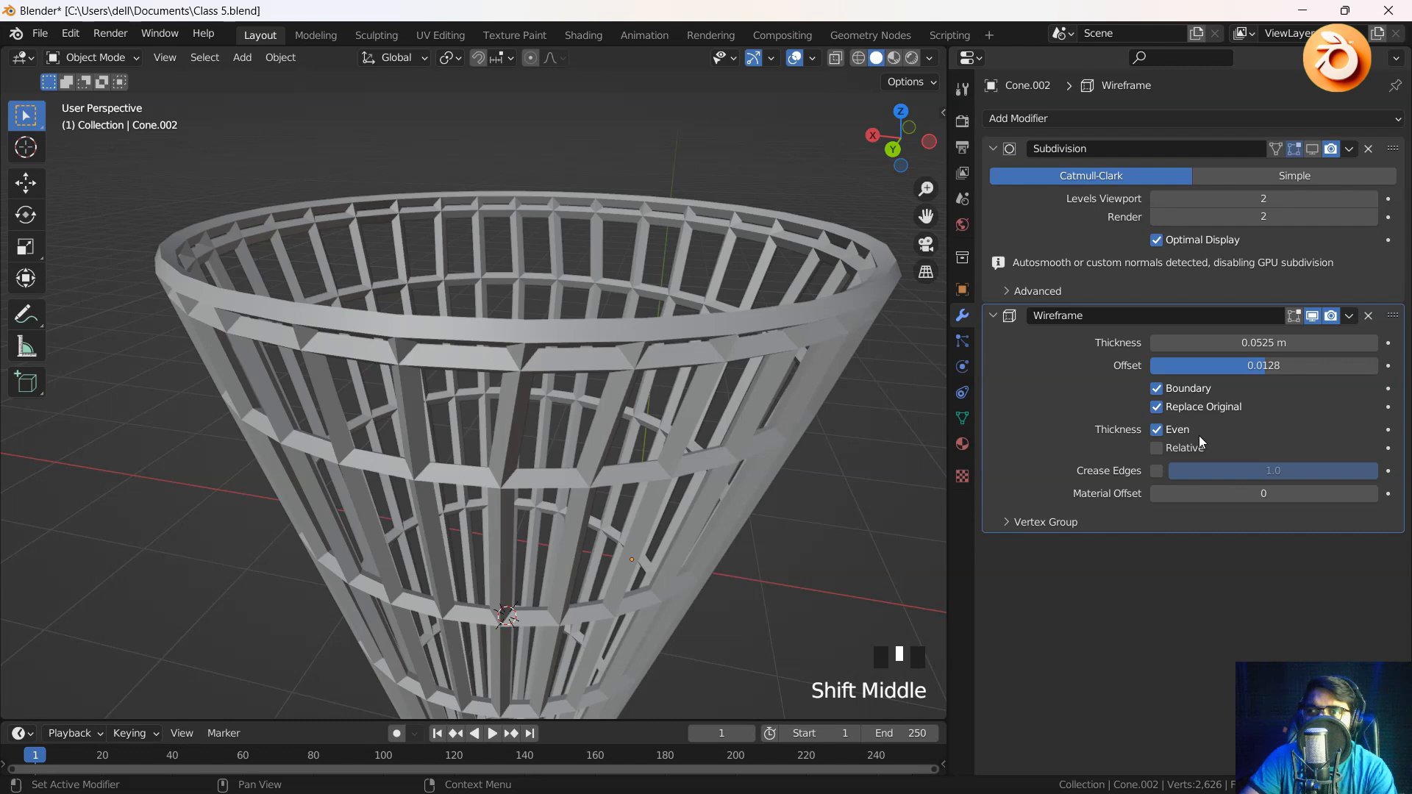
left_click(1157, 408)
left_click(1159, 408)
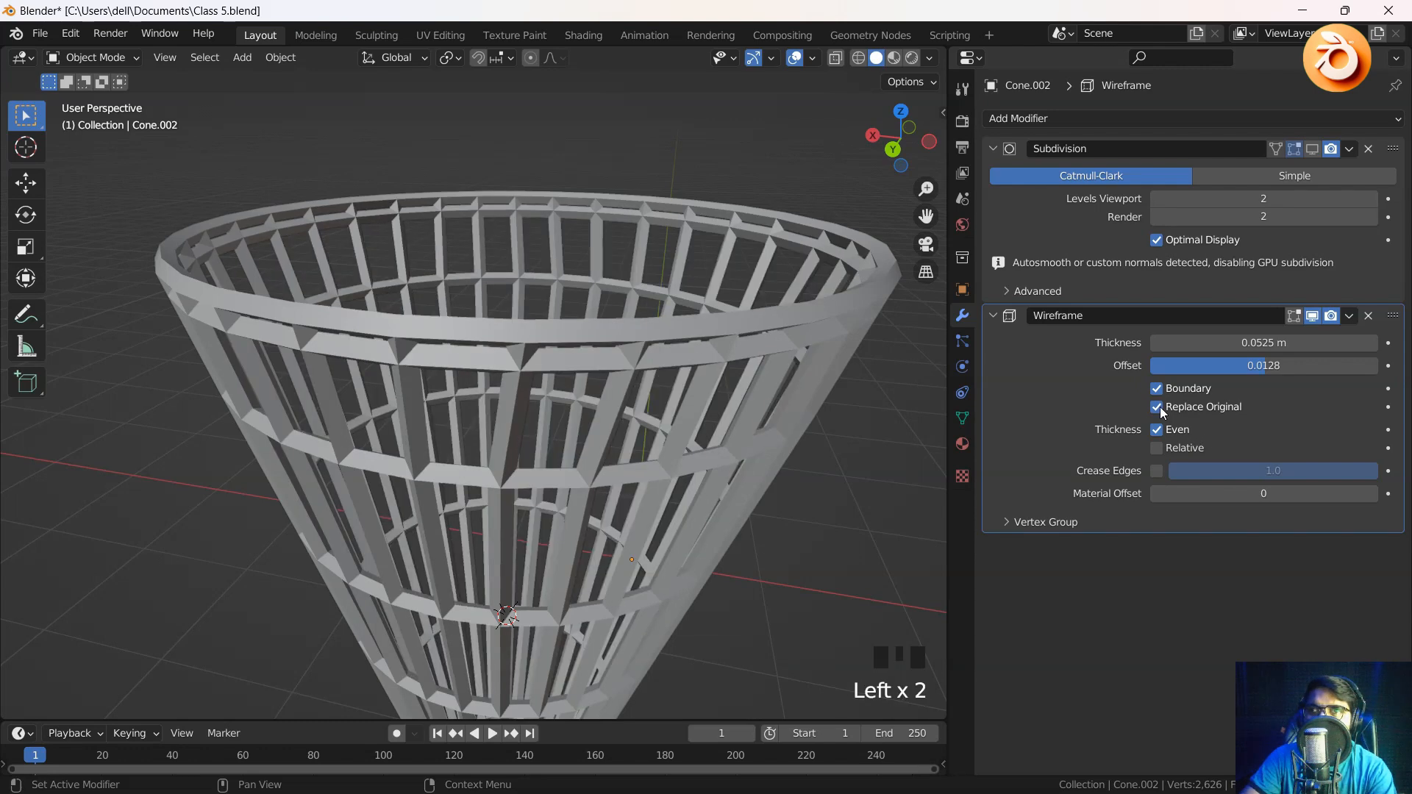
left_click(1159, 408)
left_click(1159, 408)
left_click(1159, 408)
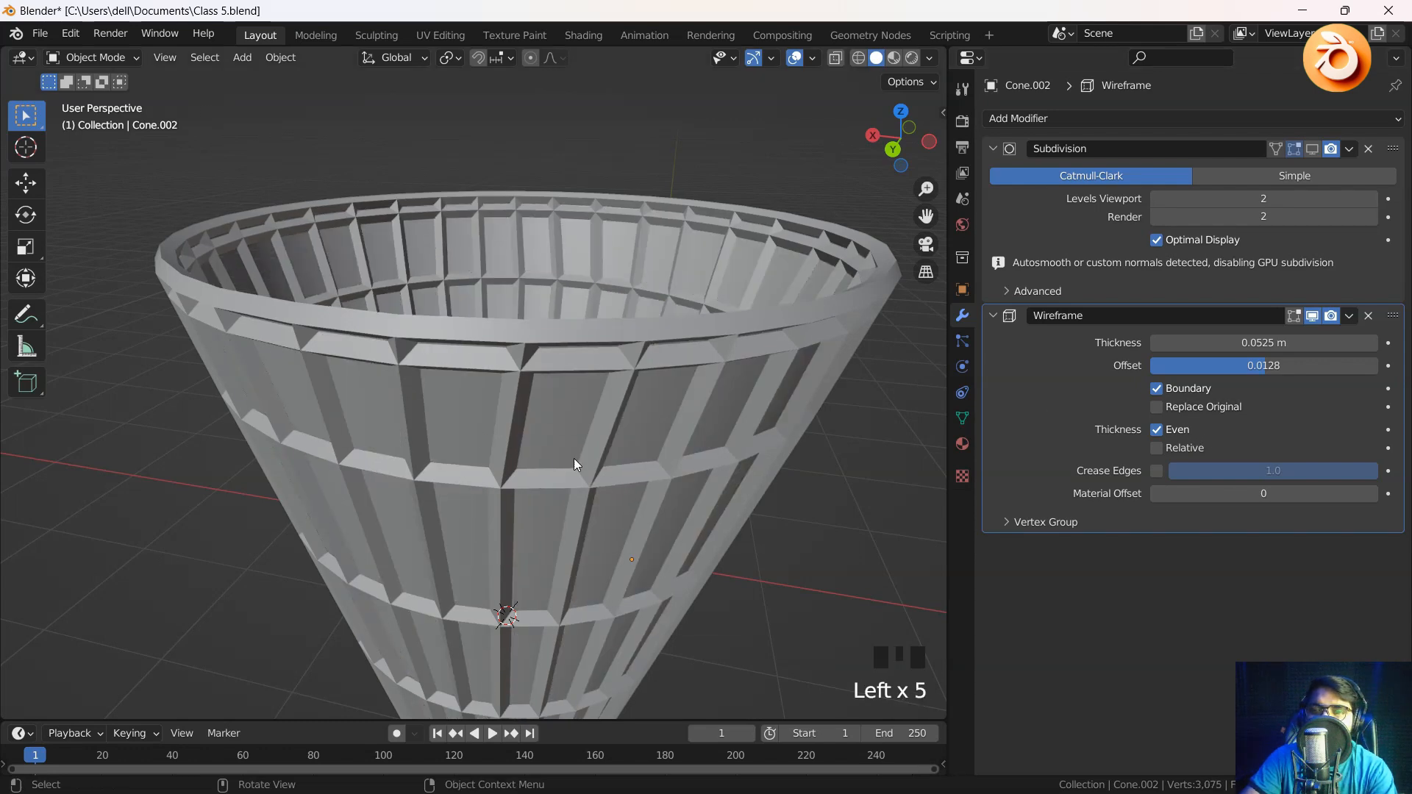
Preview the cone with the Wireframe modifier hidden and with Replace Original on, and restore both settings
middle_click_drag(554, 456, 555, 489)
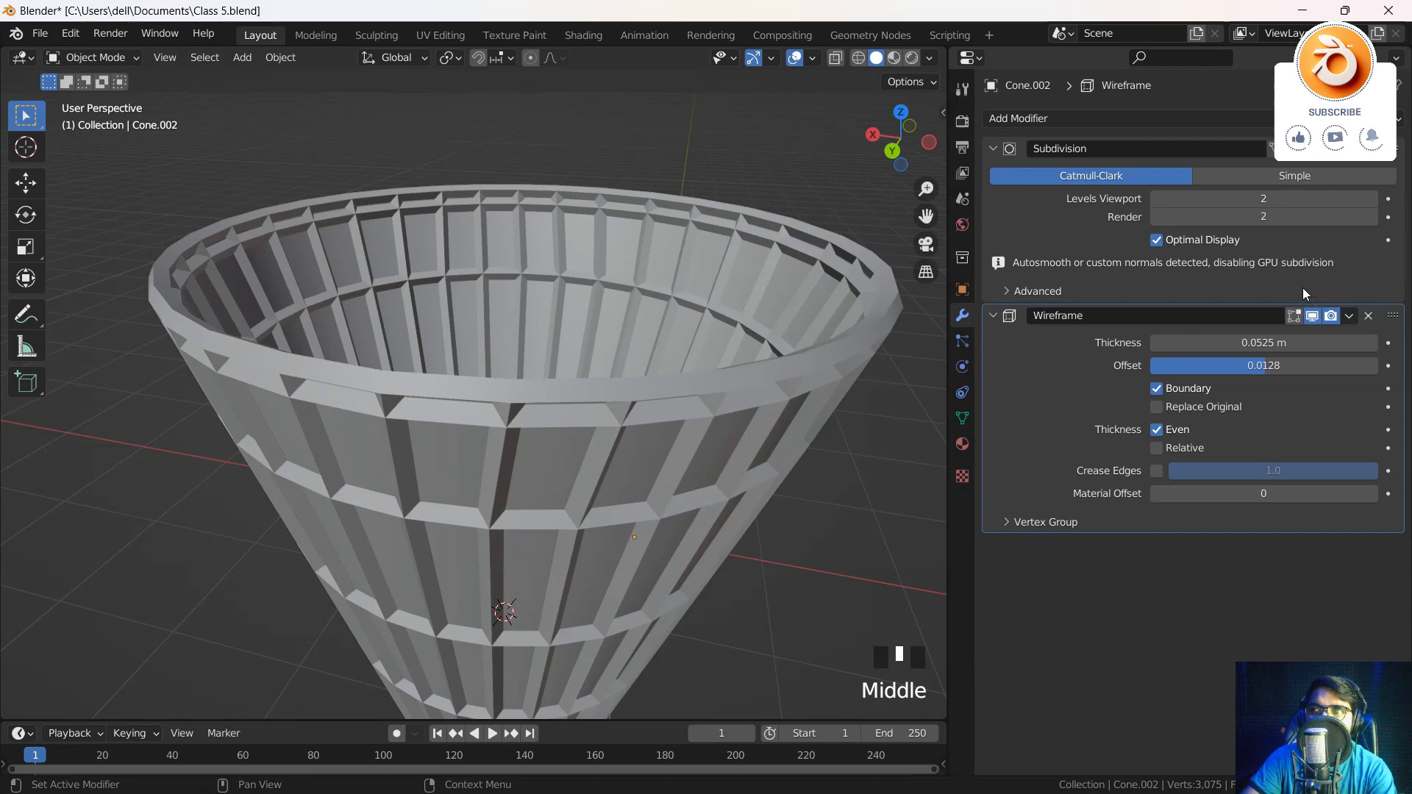
left_click(1311, 315)
left_click(587, 489)
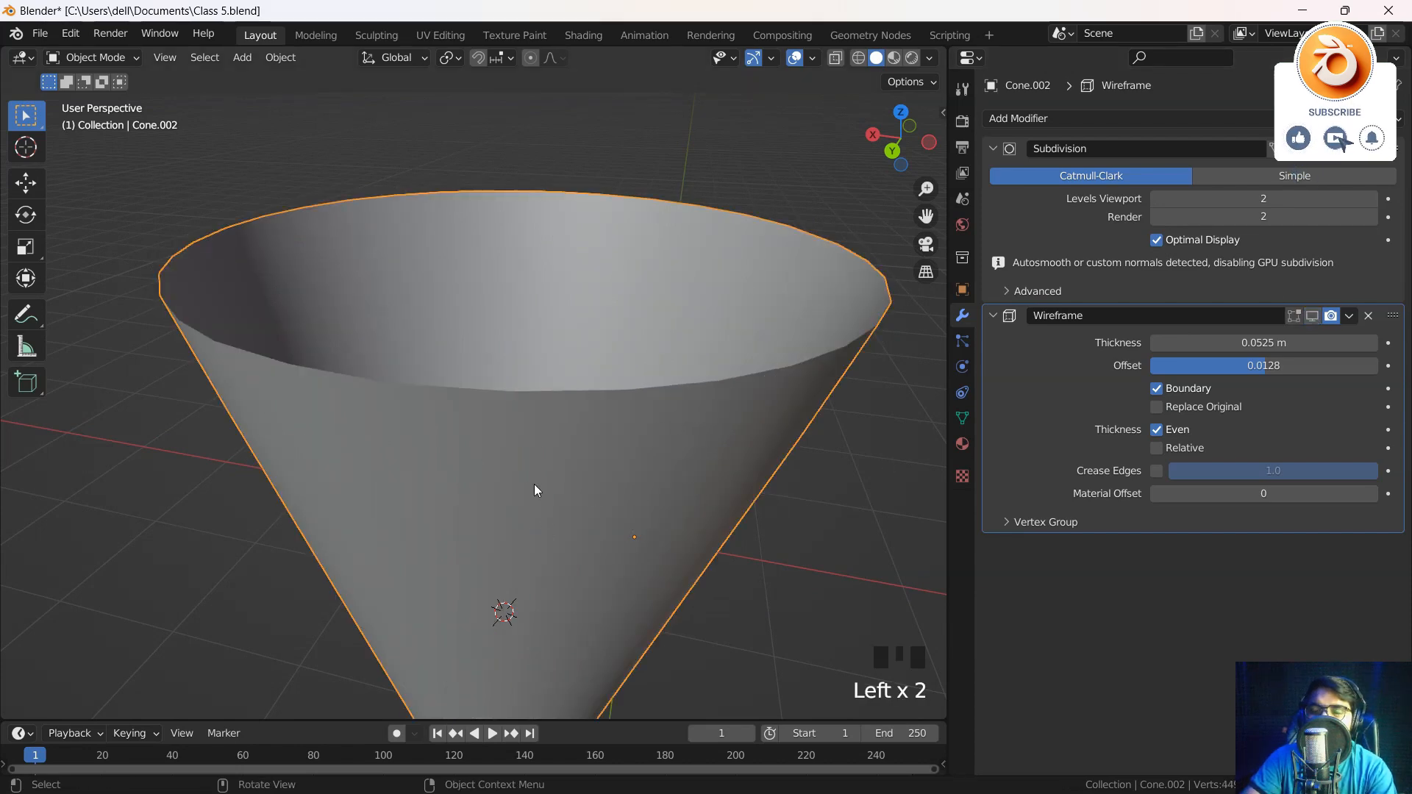
left_click(1312, 315)
left_click(1157, 407)
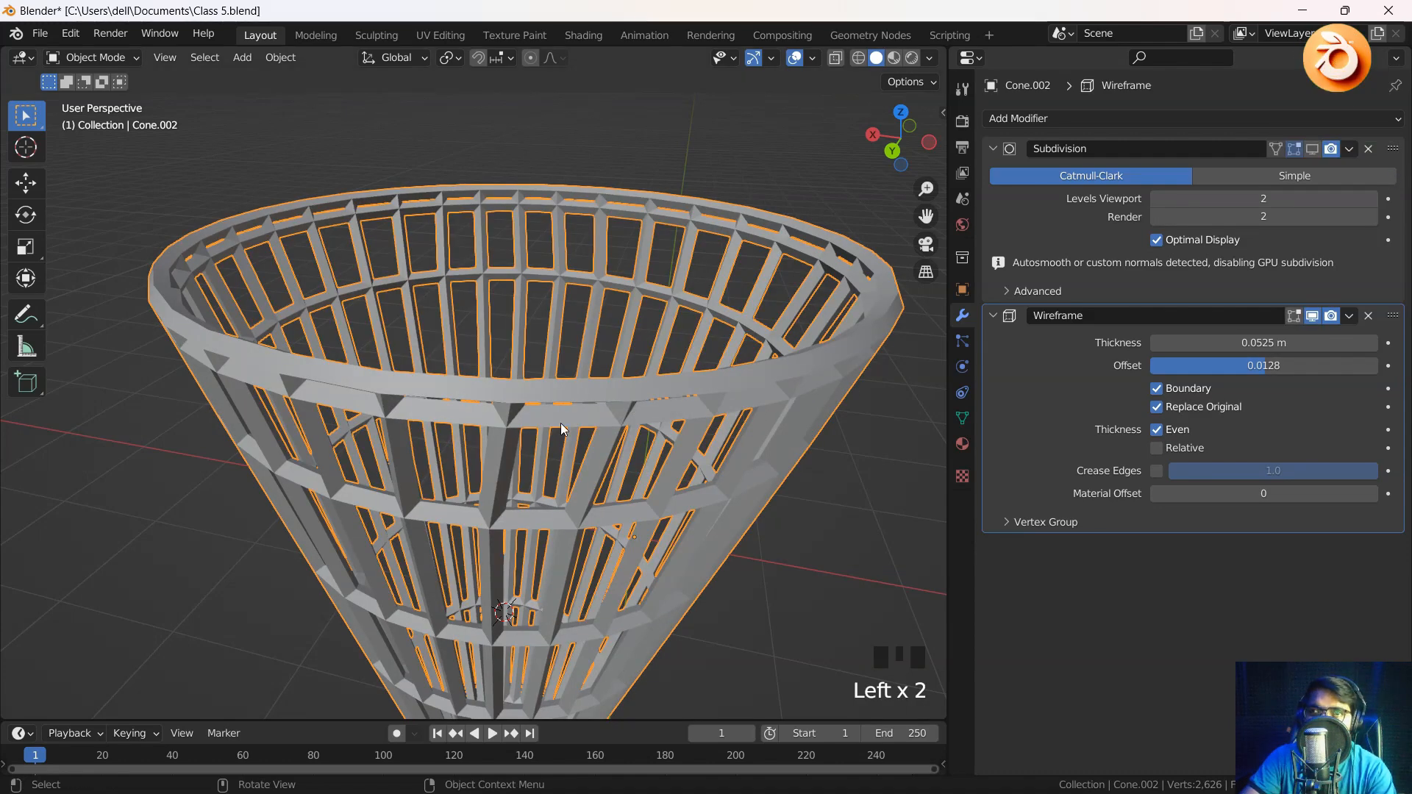
middle_click_drag(560, 422, 514, 324)
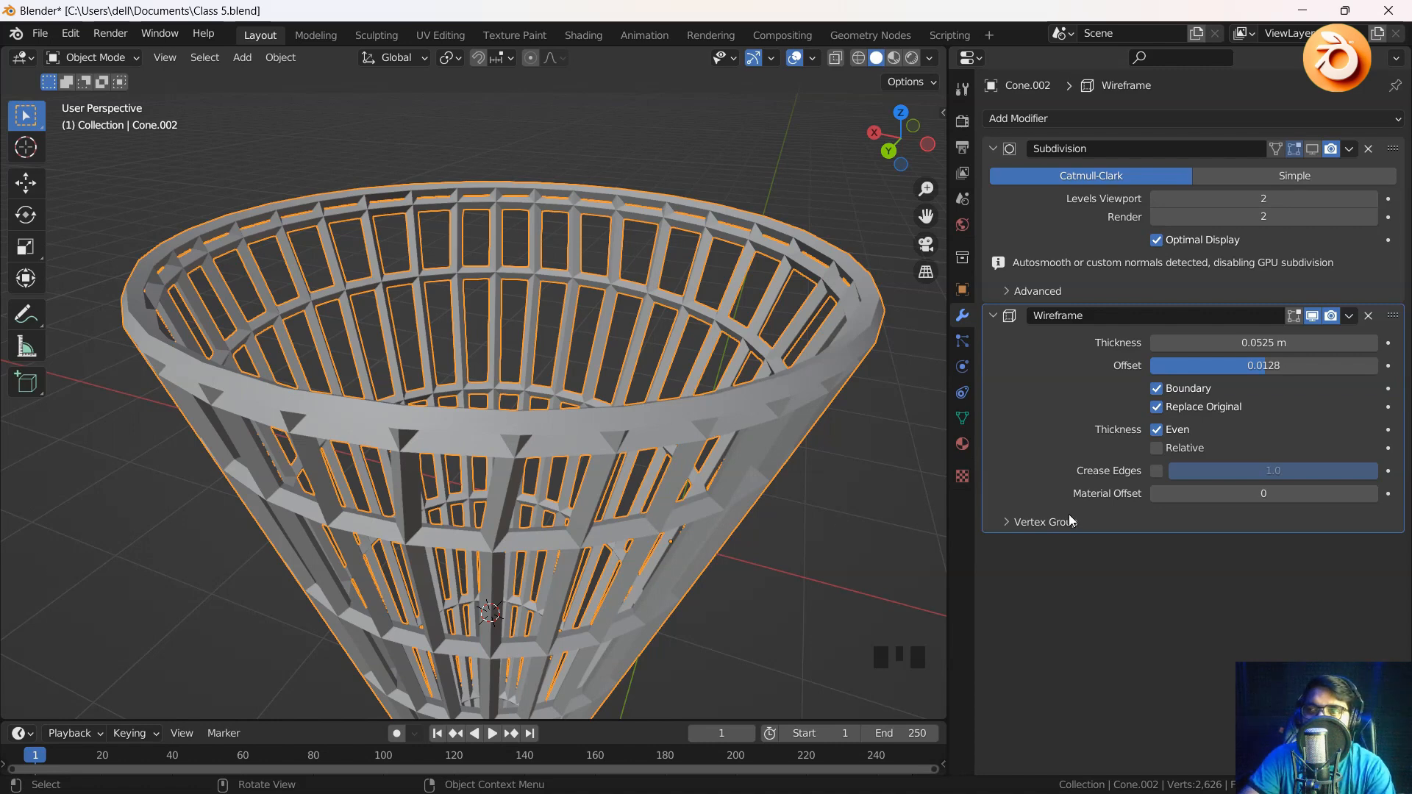
left_click(1157, 407)
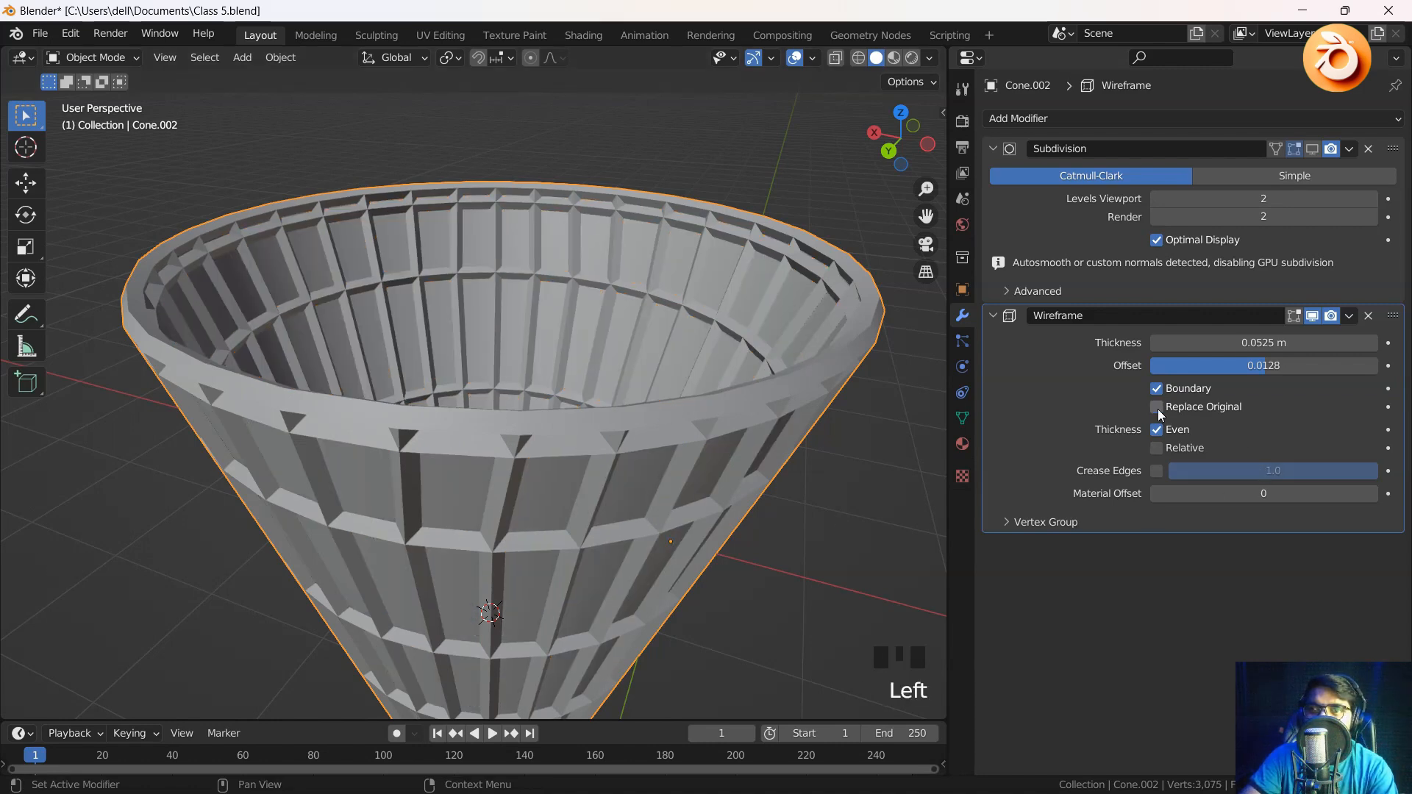
Examine more of the cone from the side while comparing Replace Original on and off
scroll(468, 475, "down", 2)
middle_click_drag(468, 475, 466, 391)
middle_click_drag(455, 475, 848, 394, "shift")
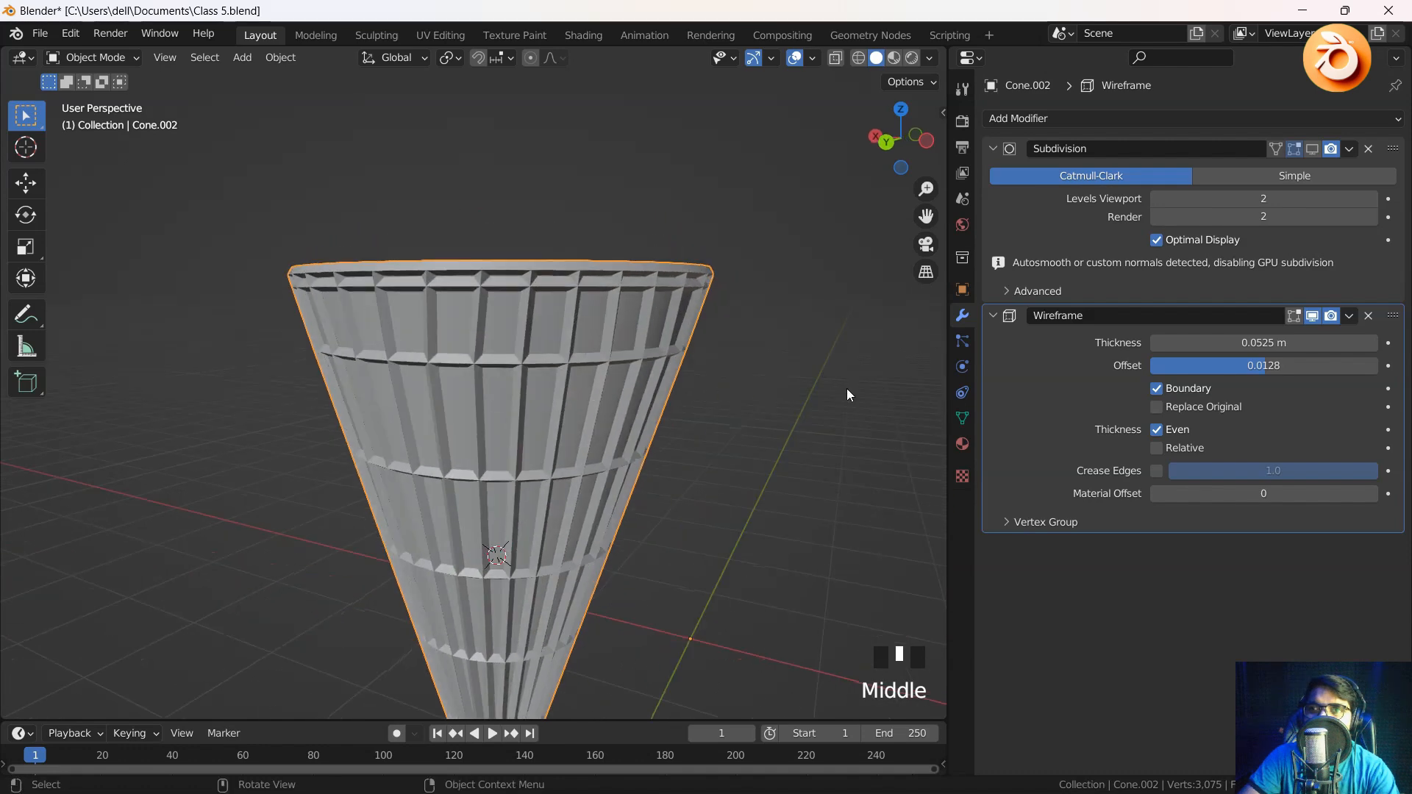
left_click(1169, 410)
left_click(1169, 410)
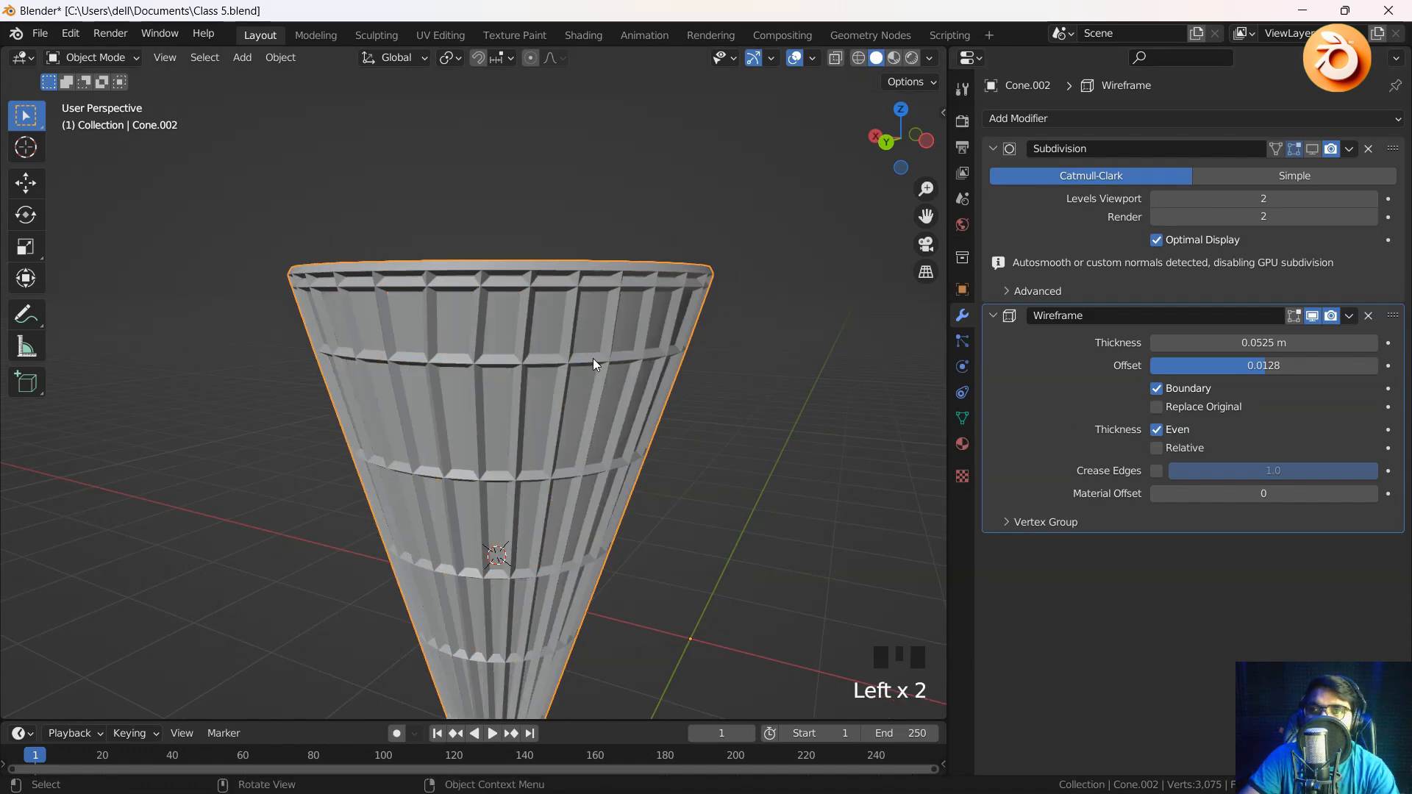
Reduce the Wireframe thickness to 0.0465 m and turn off its Even thickness option
middle_click_drag(593, 359, 508, 327)
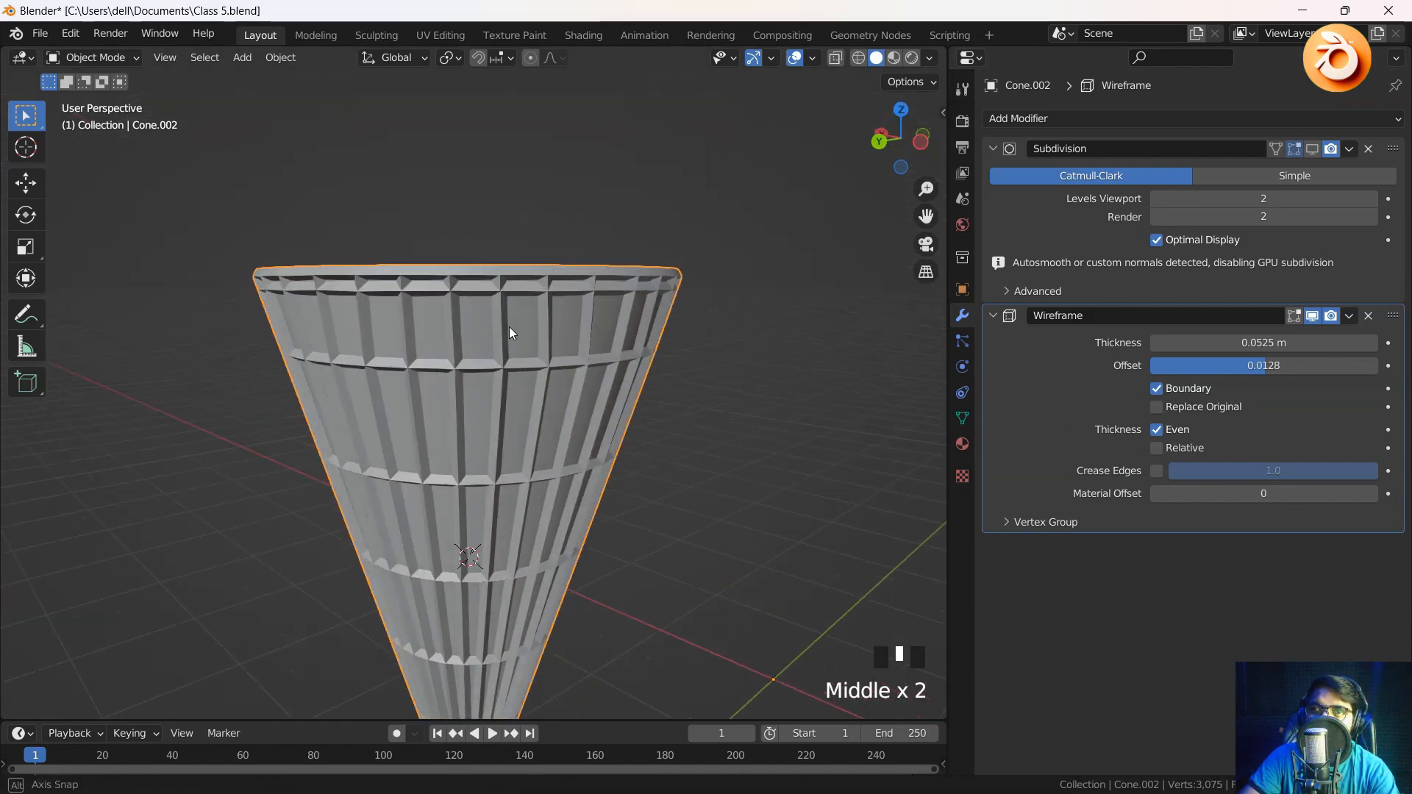
scroll(510, 325, "up", 2)
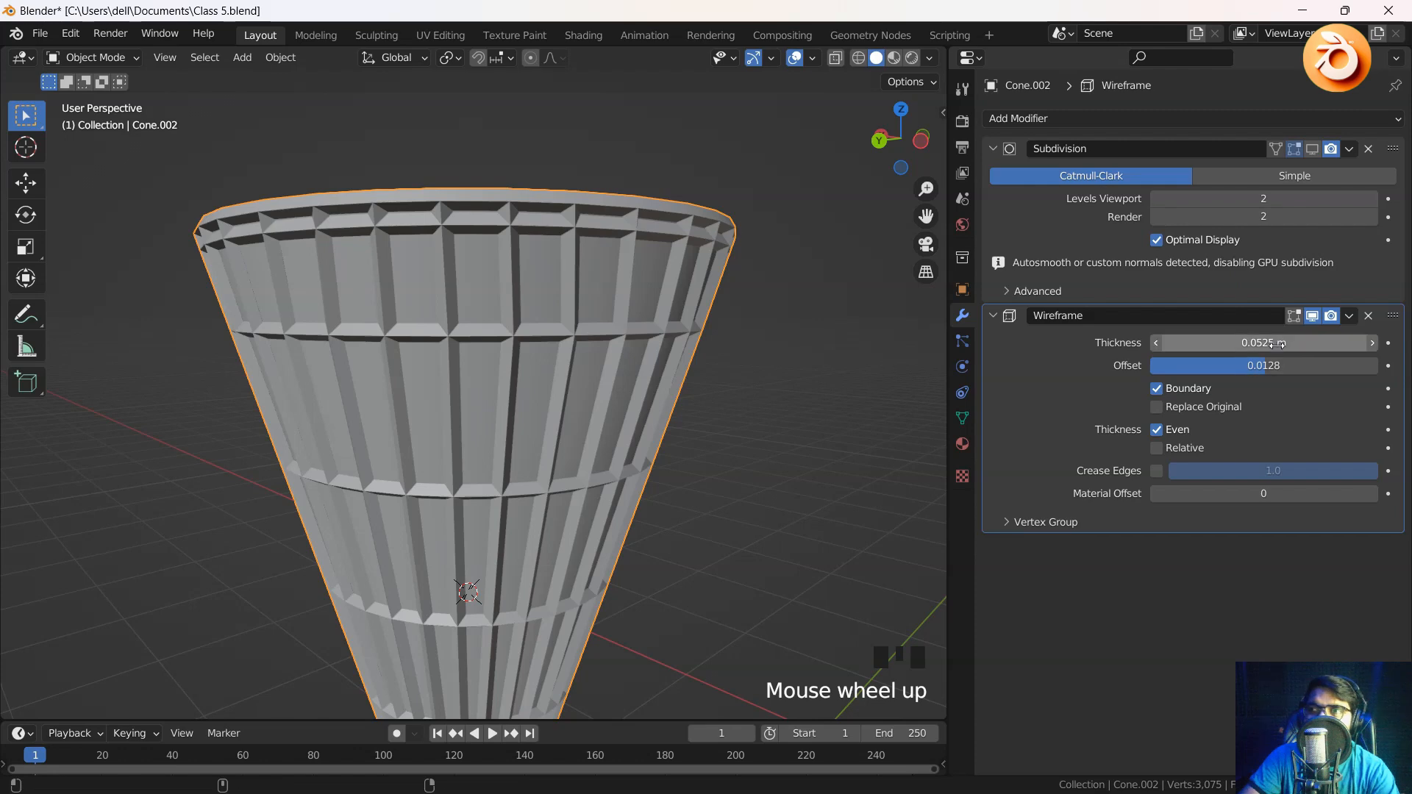
left_click_drag(1248, 340, 1214, 343, "shift")
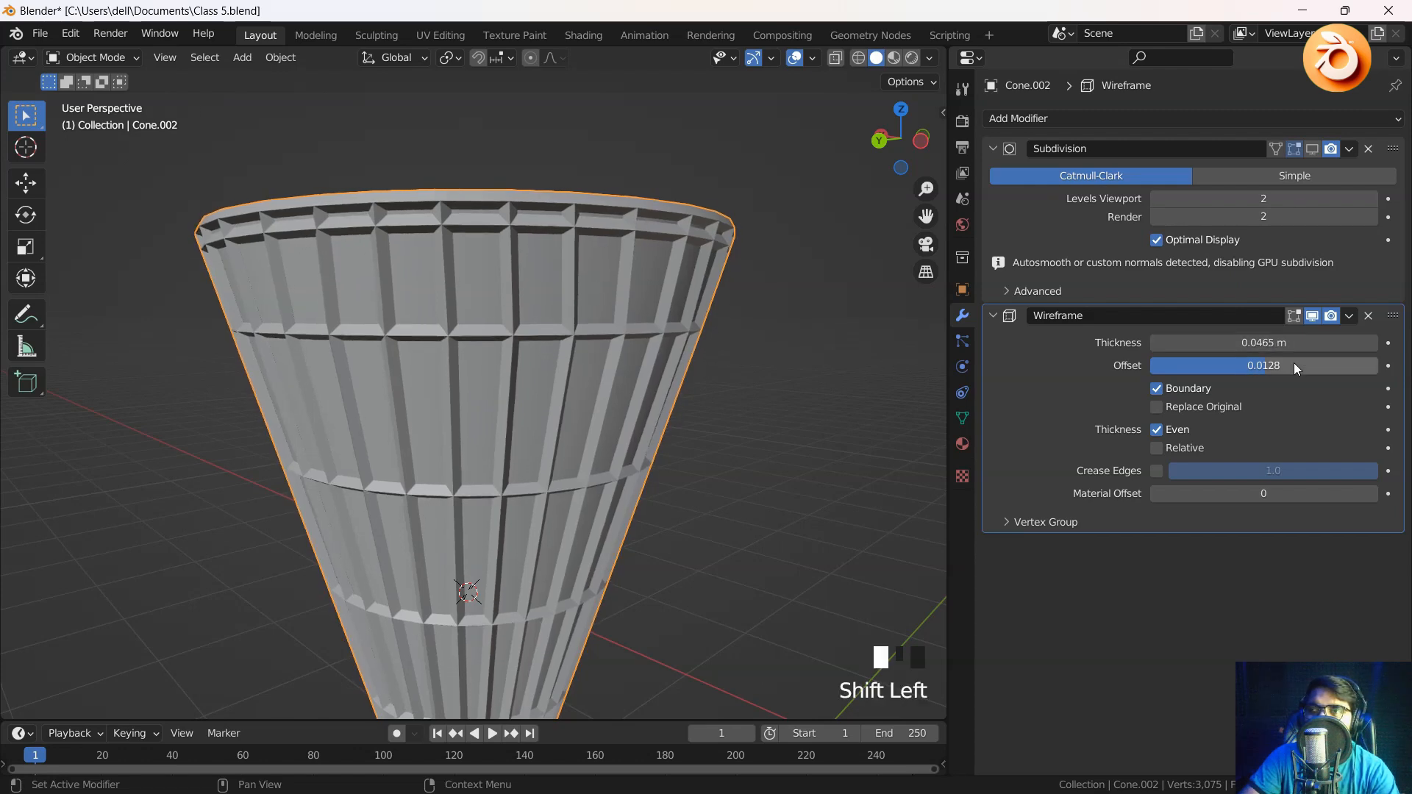
left_click(1157, 435)
left_click(1158, 434)
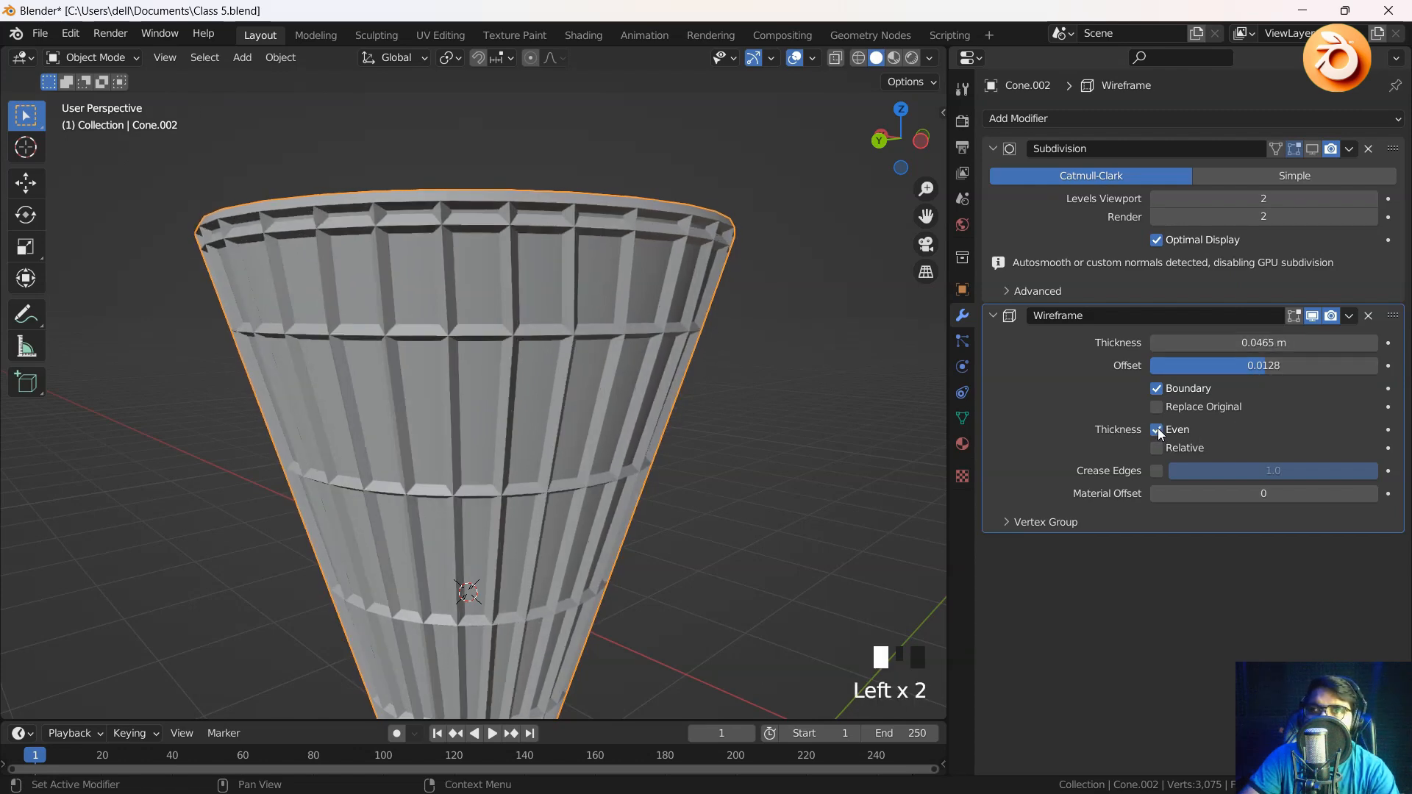
left_click(1159, 434)
left_click(1160, 434)
left_click(1159, 434)
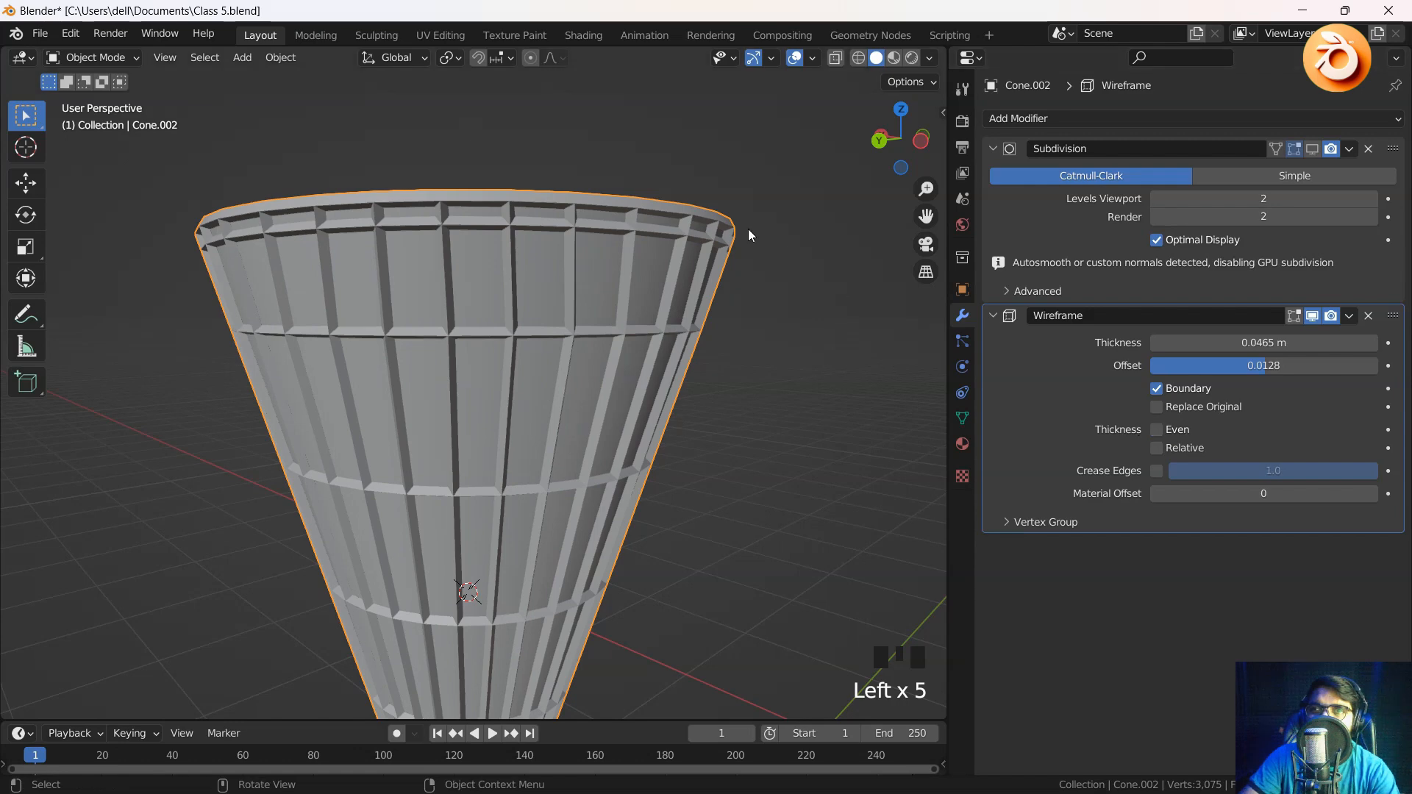
Compare the wire edges at the cone's rim up close with Even thickness on and off
scroll(500, 269, "up", 3)
middle_click_drag(500, 269, 479, 431, "shift")
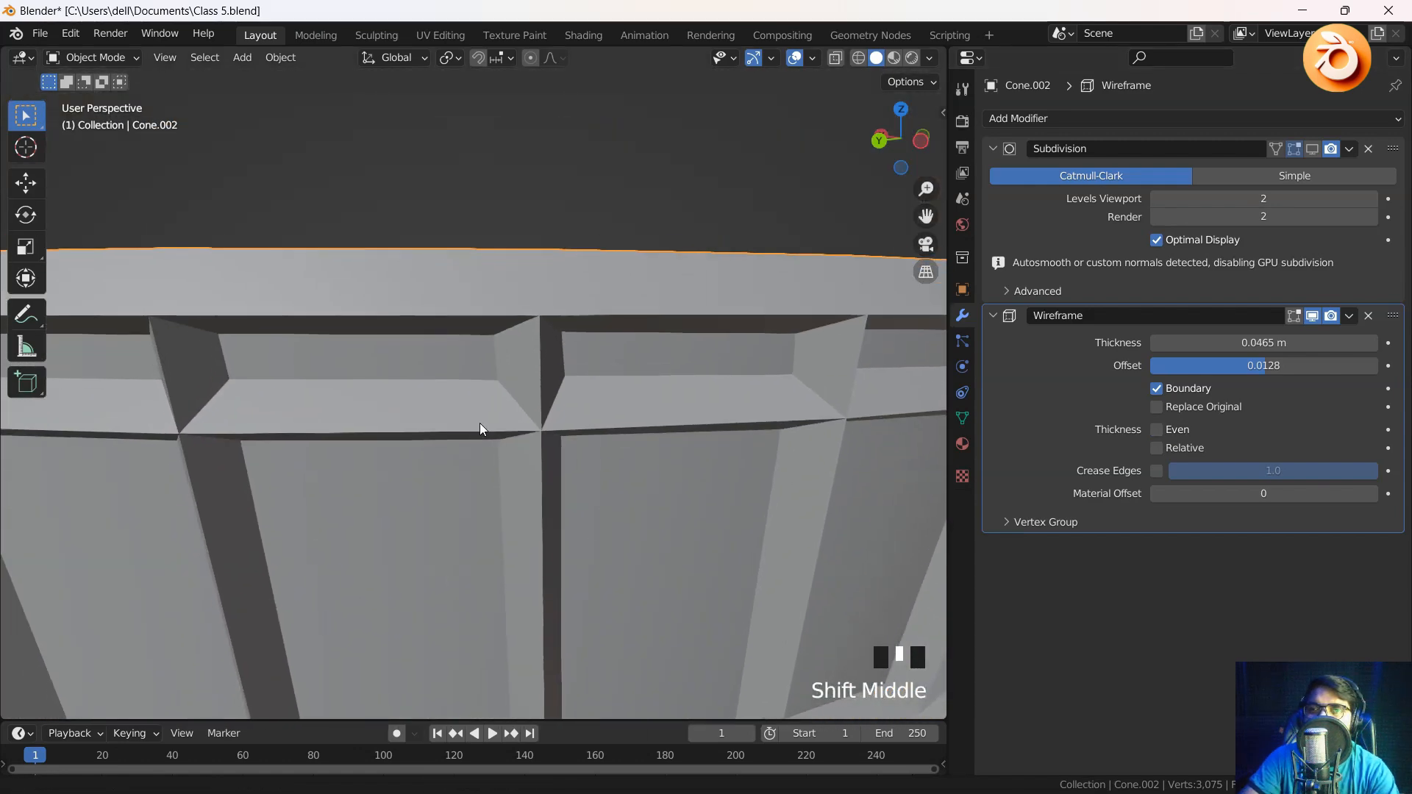
left_click(1159, 434)
left_click(1159, 434)
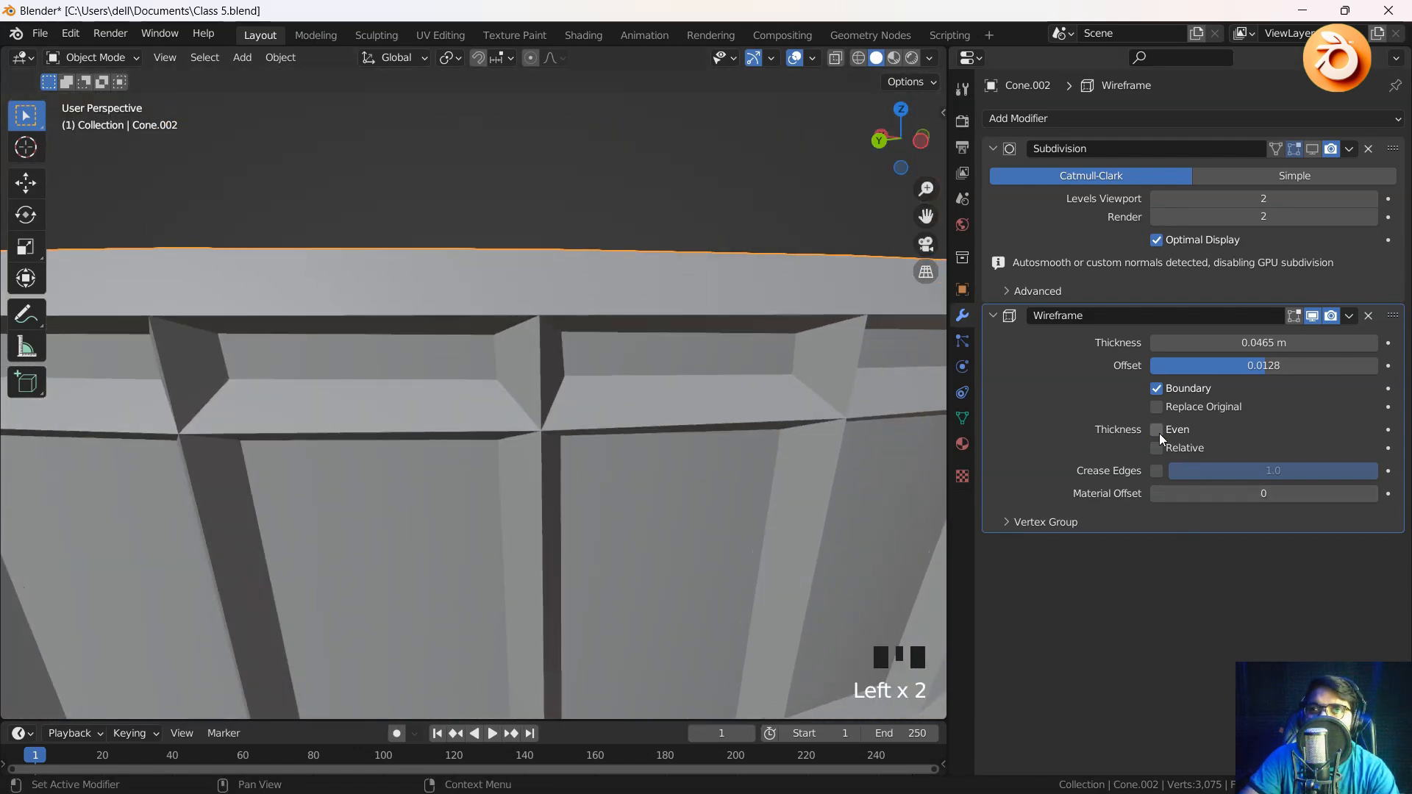
Compare the wire edges at the cone's rim with the Even and Relative thickness options on and off
left_click(1159, 433)
left_click(1159, 434)
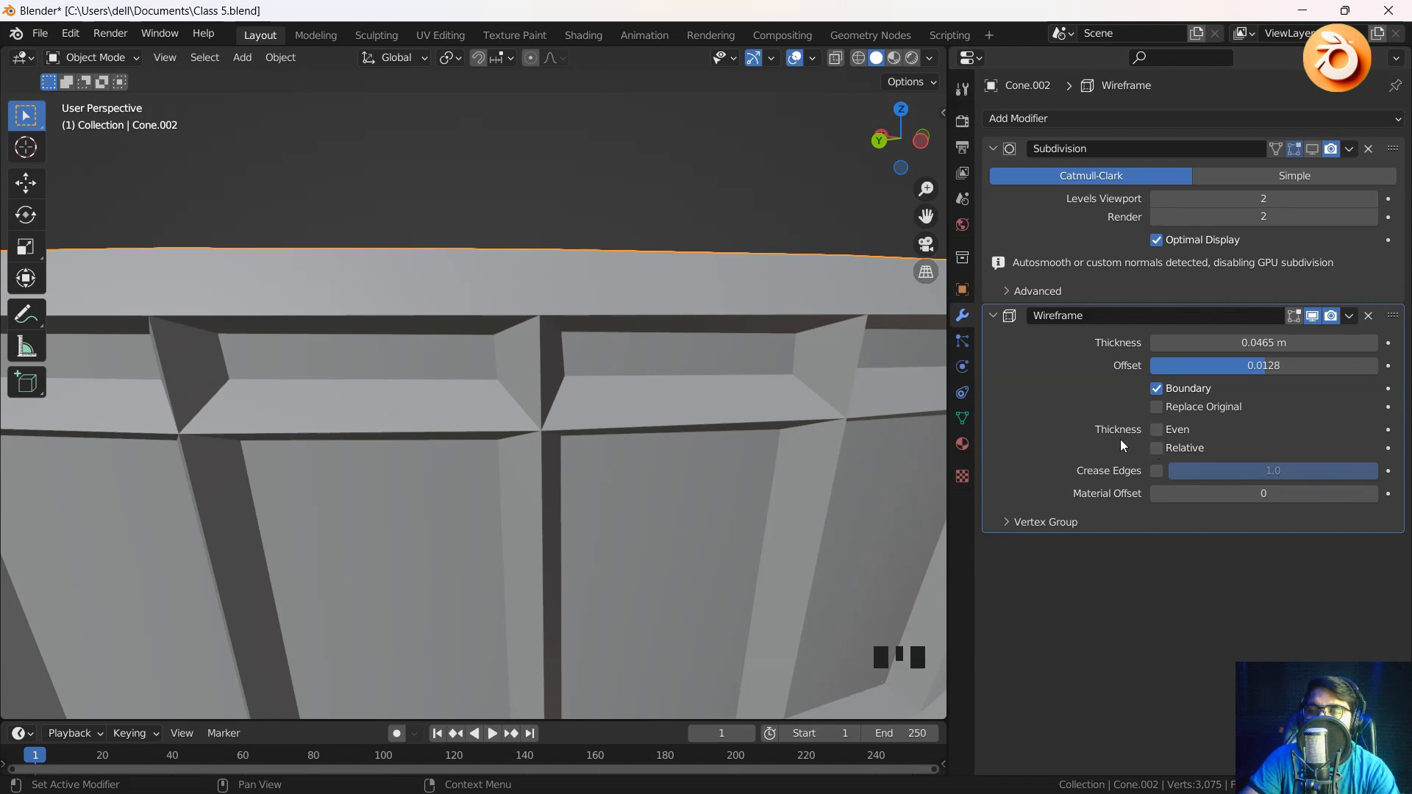
left_click(1158, 447)
left_click(1159, 448)
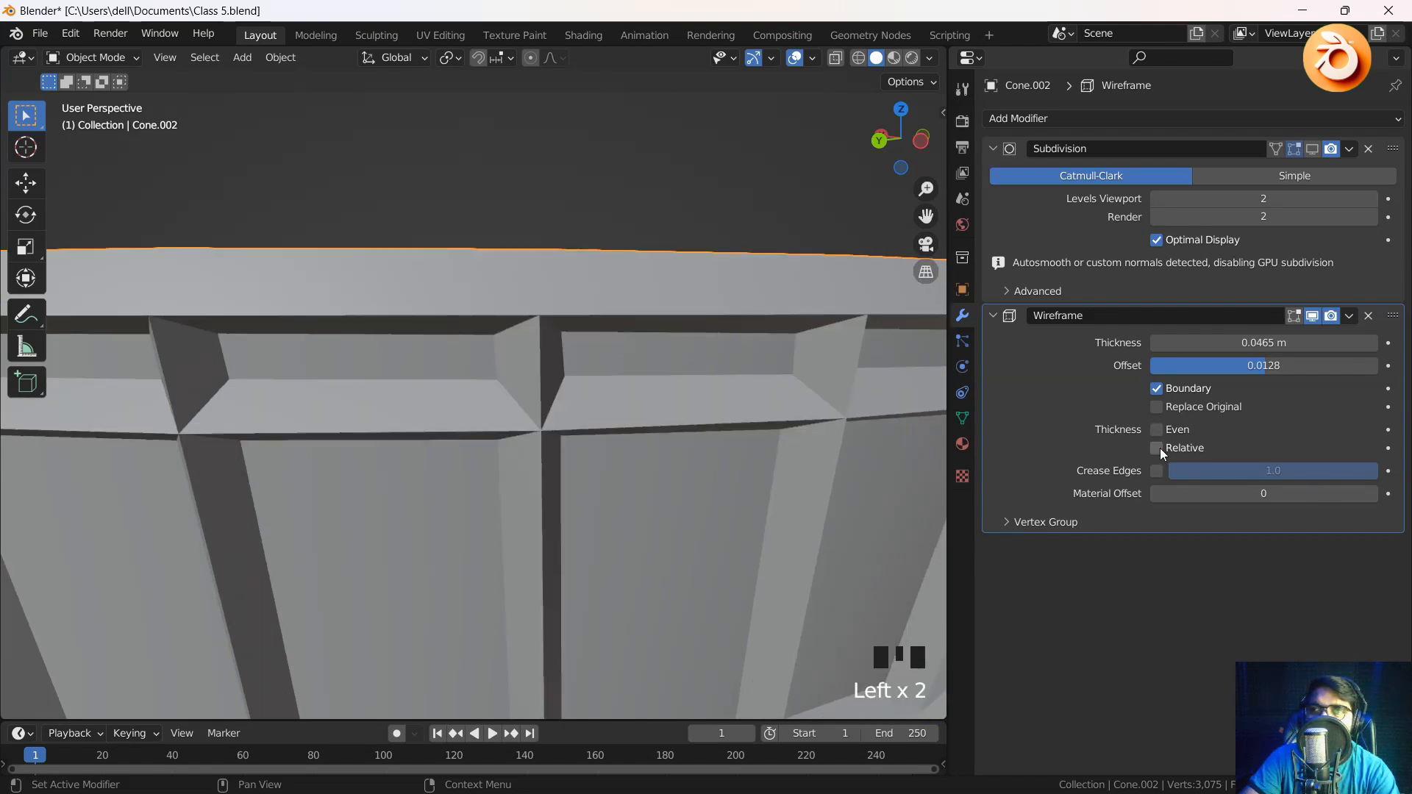
Try the Relative thickness option on the whole cone, set the Wireframe thickness to 0.0645 m, and turn Relative off
left_click(1158, 448)
scroll(565, 448, "down", 5)
middle_click_drag(564, 448, 582, 403)
scroll(580, 416, "up", 3)
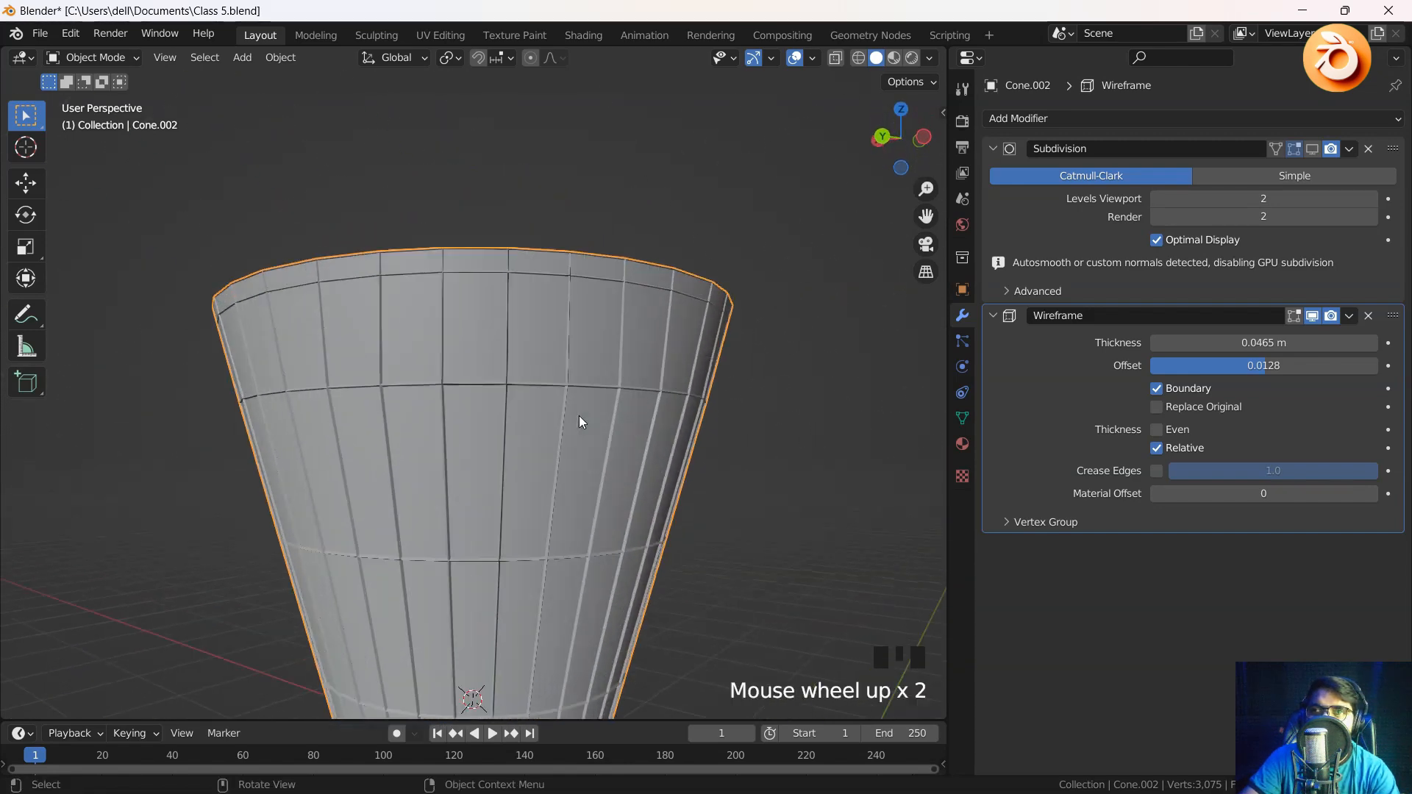
mouse_move(1263, 342)
left_mouse_down()
mouse_move(1371, 343)
mouse_move(1263, 342)
left_mouse_up()
left_click(1157, 449)
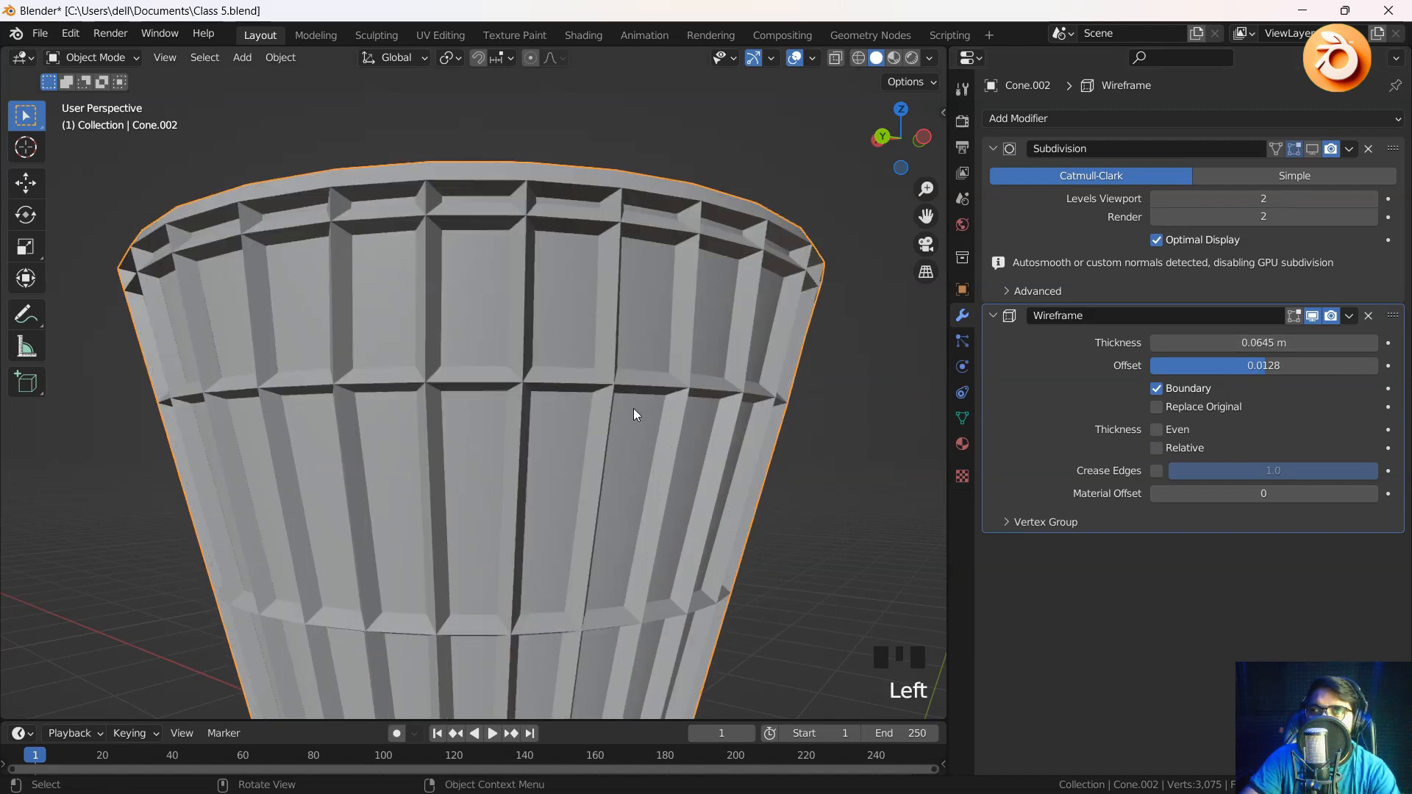
Turn on Crease Edges for the Wireframe modifier with a weight of 1.0
scroll(633, 409, "up", 2)
middle_click_drag(625, 408, 618, 412)
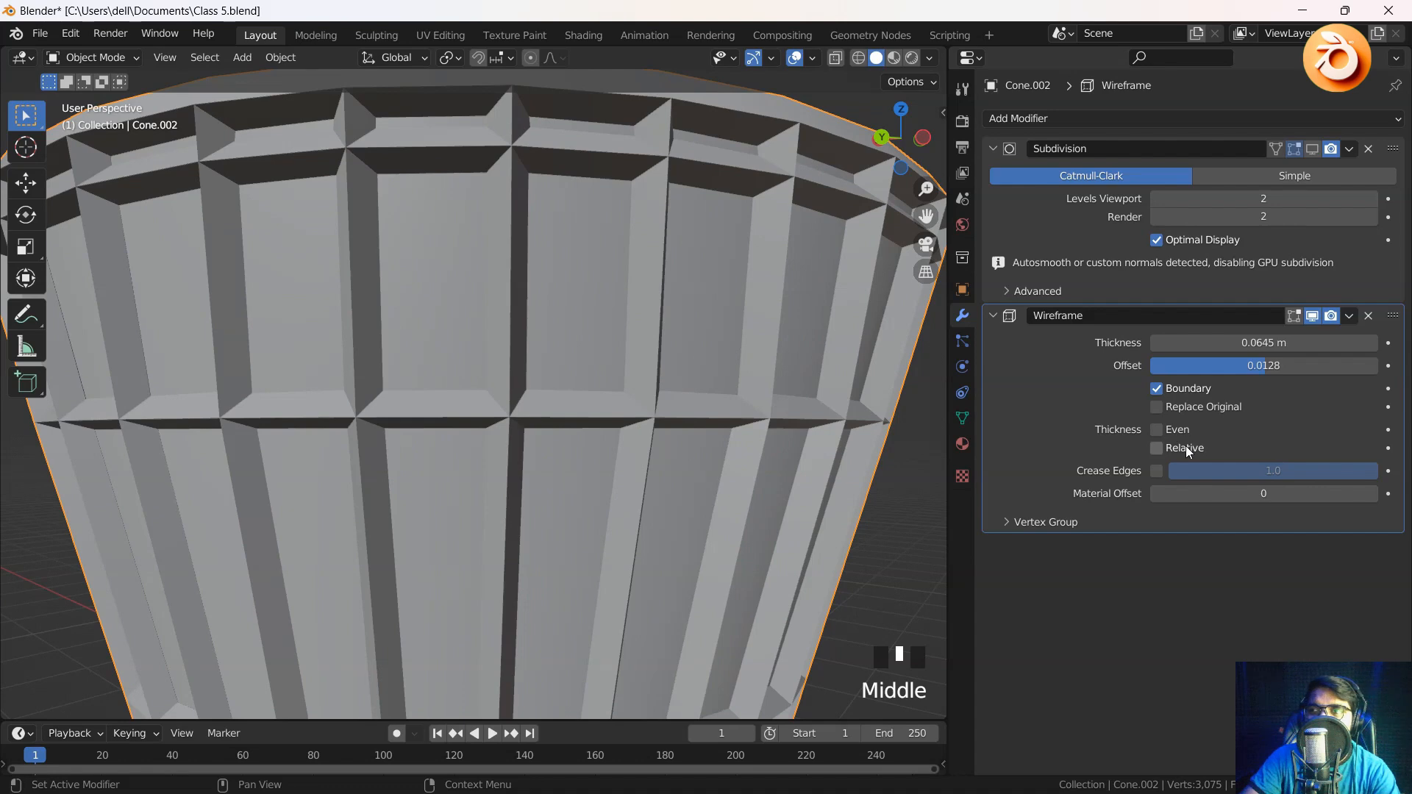
left_click(1156, 472)
scroll(771, 435, "down", 4)
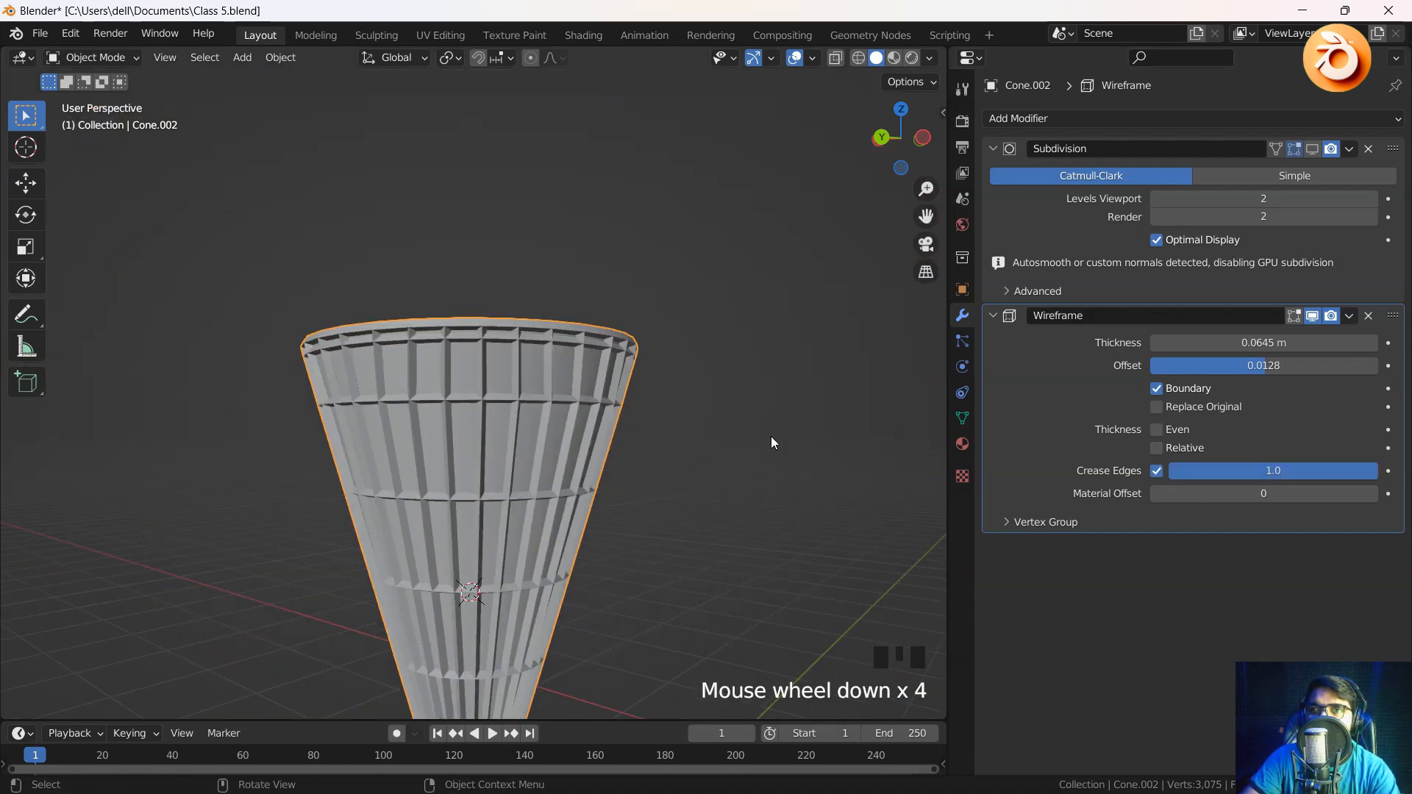
middle_click_drag(771, 437, 925, 446)
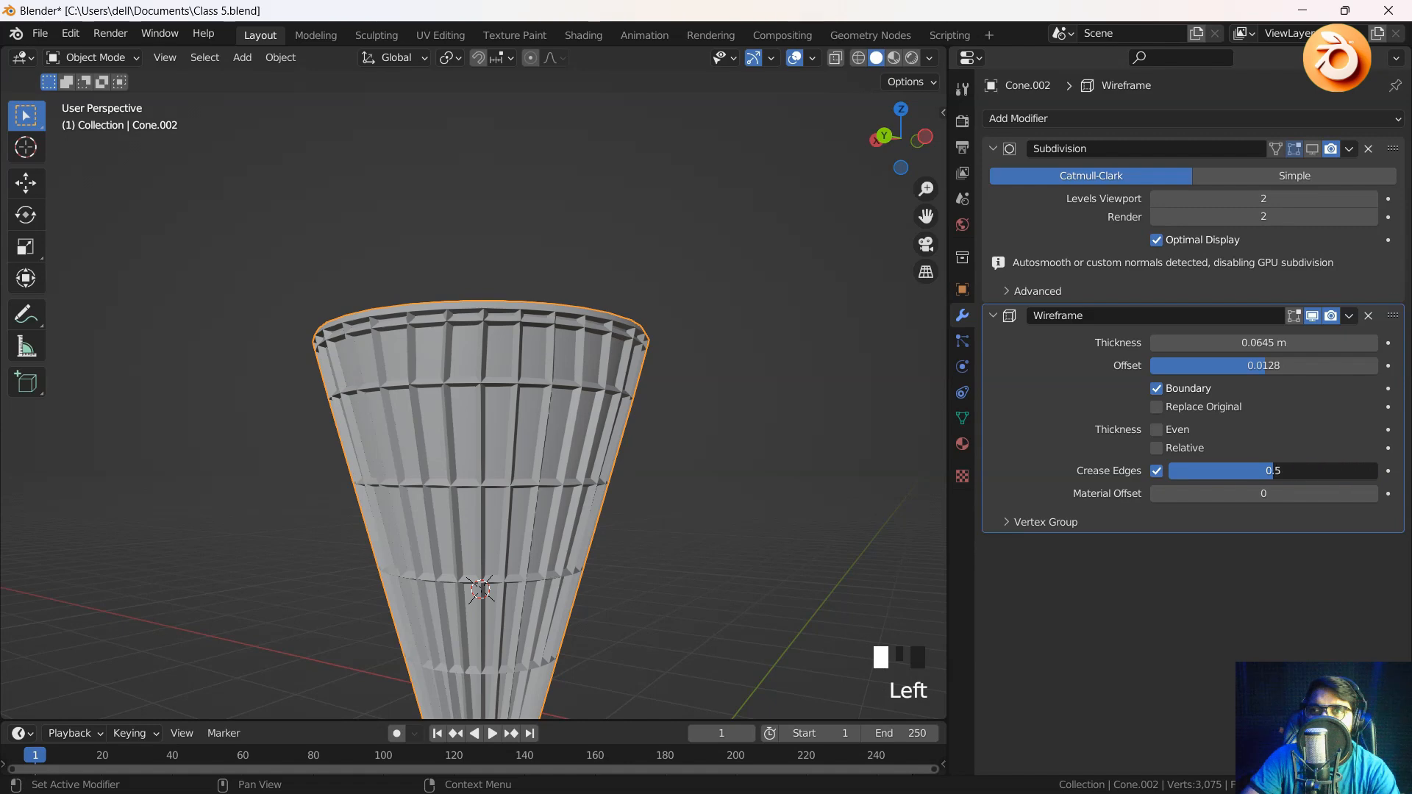
Try a lower Crease Edges weight while viewing the cone from below, and restore the weight to 1.0
left_click_drag(1273, 470, 1231, 470)
middle_click_drag(470, 442, 485, 354)
scroll(514, 442, "up", 2)
middle_click_drag(523, 510, 567, 309)
left_click_drag(1260, 471, 1367, 470)
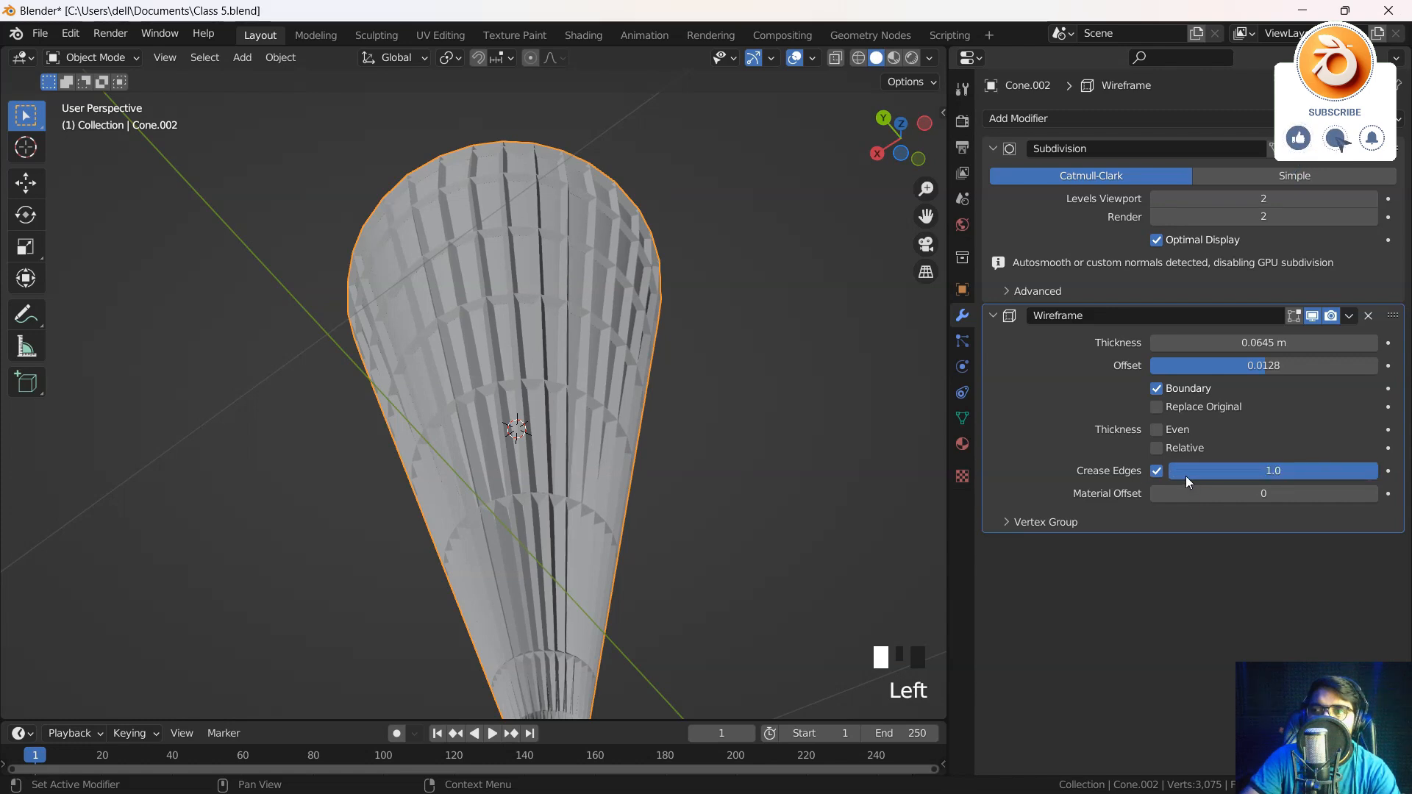
Compare the cone's mesh in Edit Mode with Crease Edges off and on, and return to Object Mode
left_click(810, 469)
key("Tab")
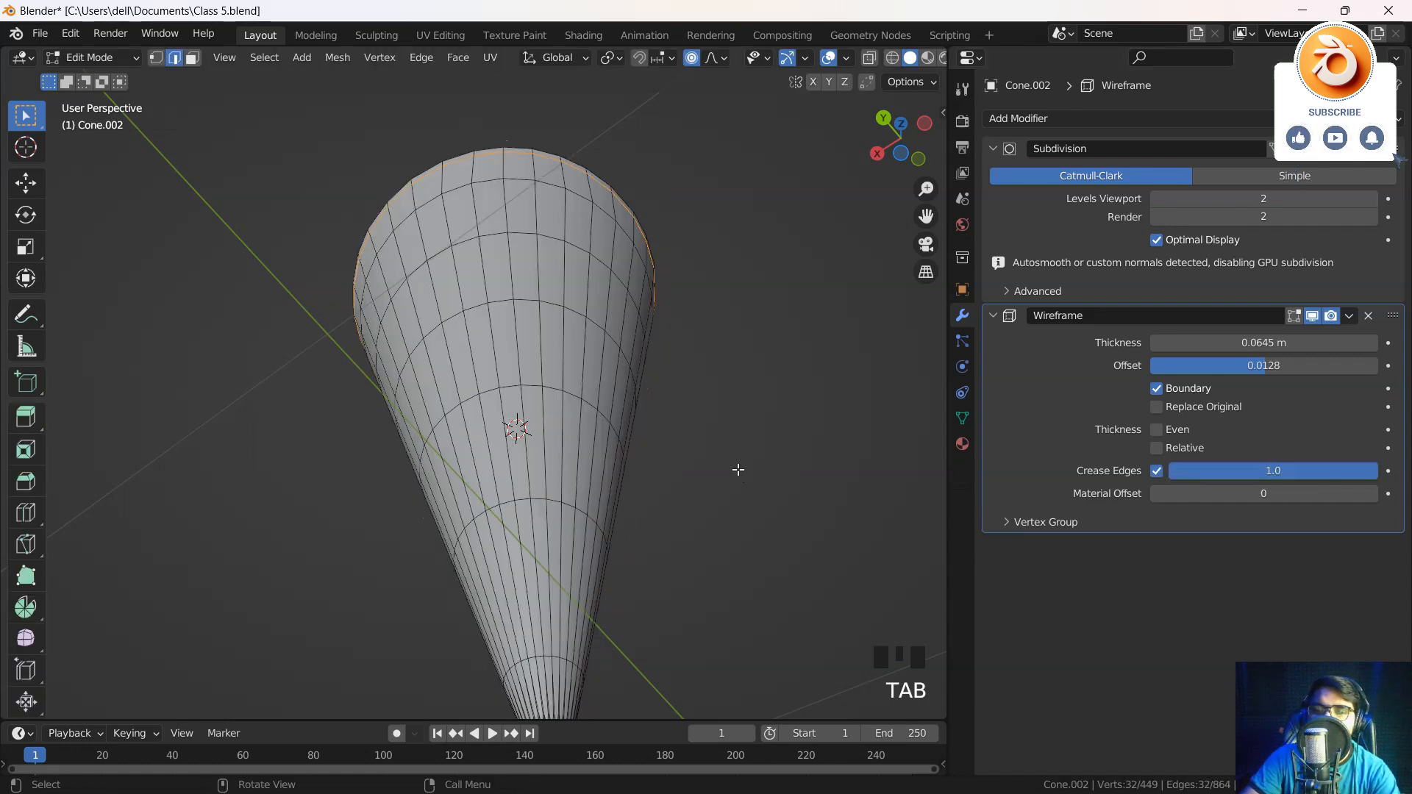
left_click(1159, 472)
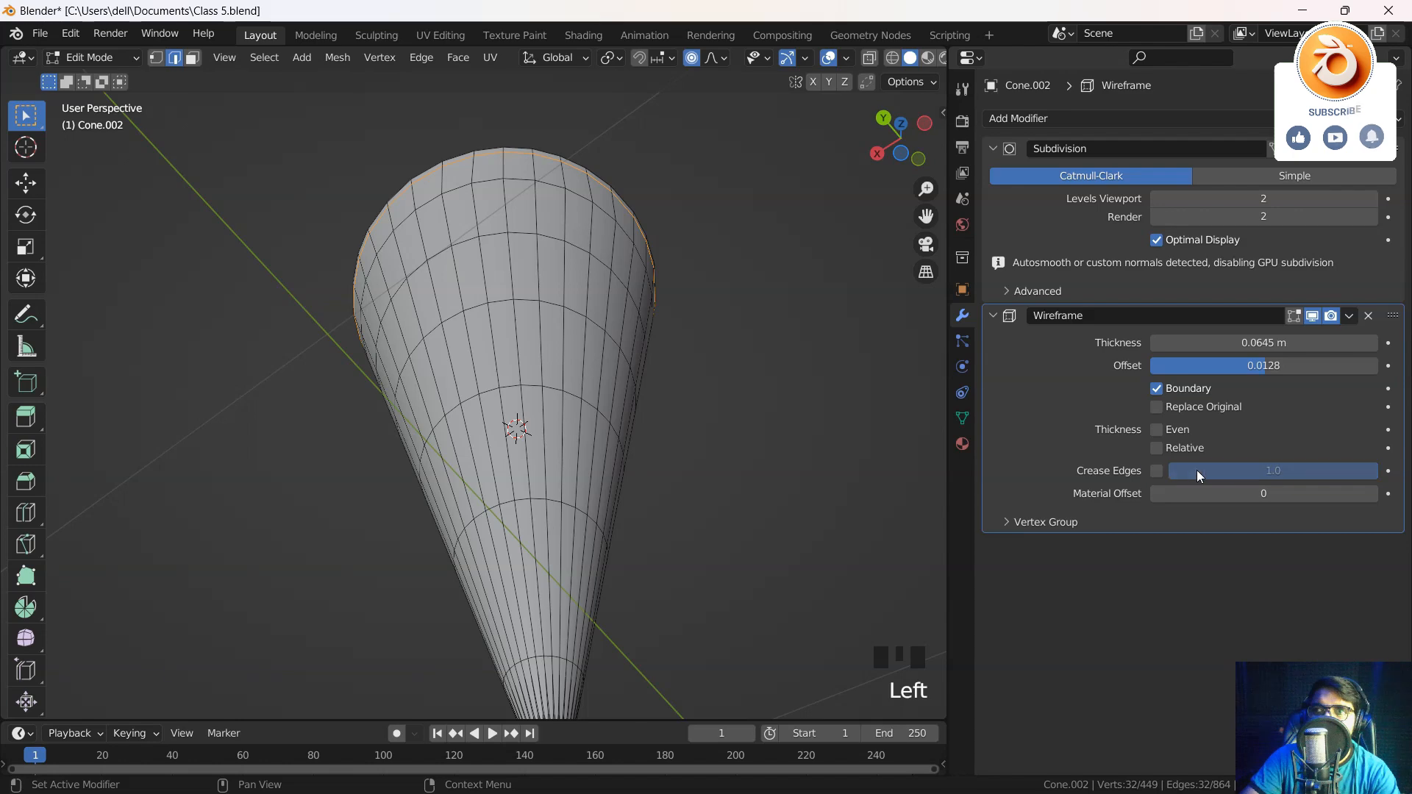
left_click(1197, 470)
left_click(1156, 471)
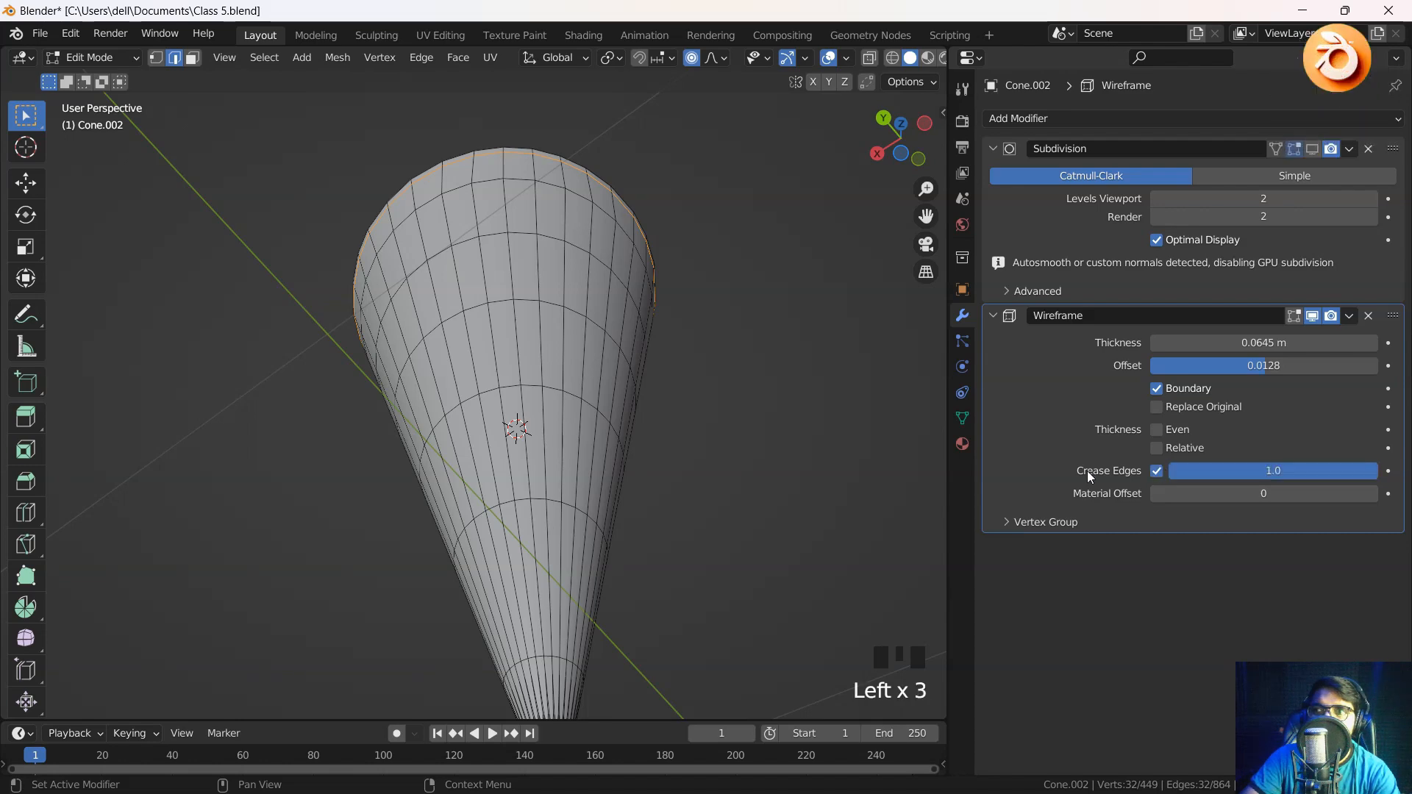
key("Tab")
middle_click_drag(531, 427, 536, 475)
middle_click_drag(541, 527, 483, 534)
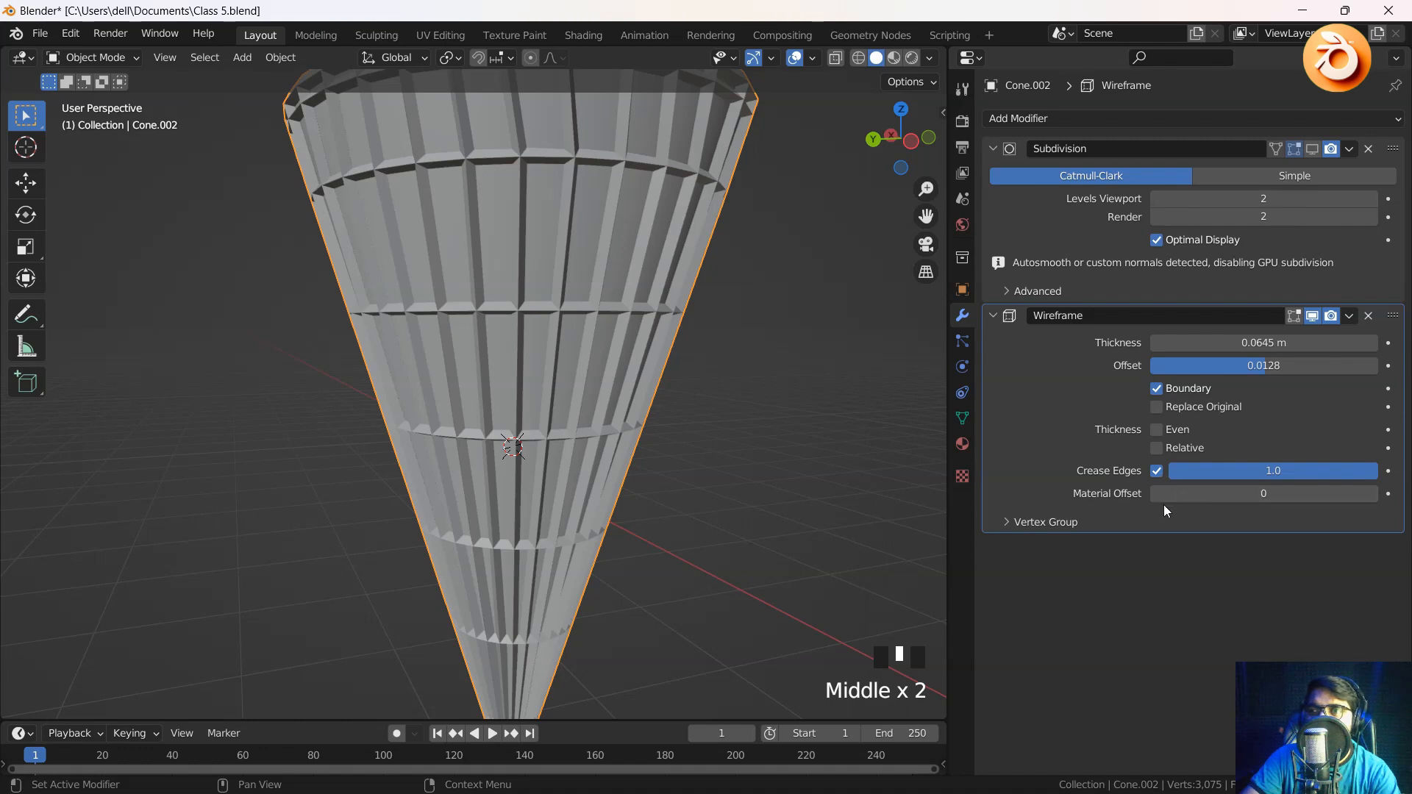
Try a Material Offset change and undo it, and look over the Wireframe modifier's Vertex Group options
left_click_drag(1166, 494, 1226, 491)
key("ctrl+z")
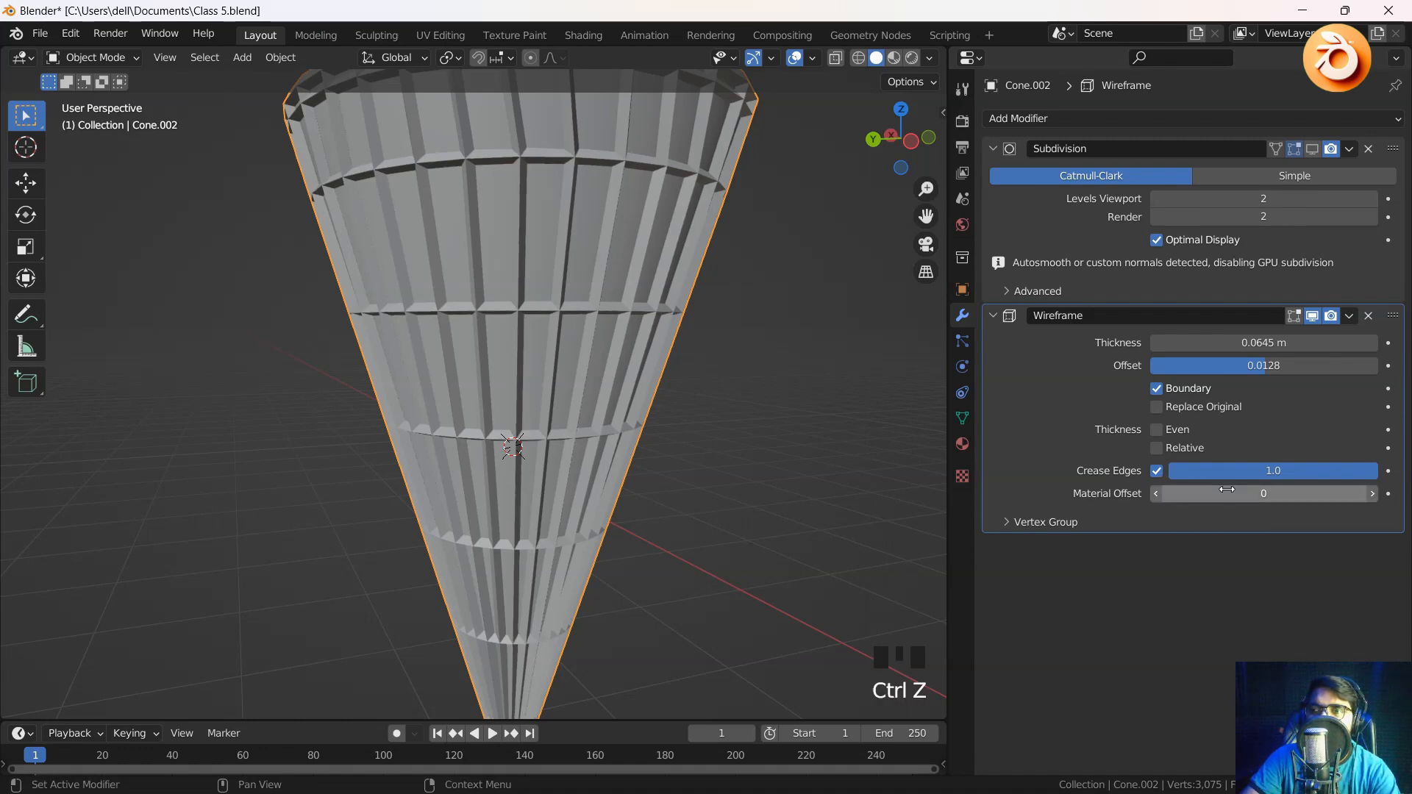
left_click(1019, 523)
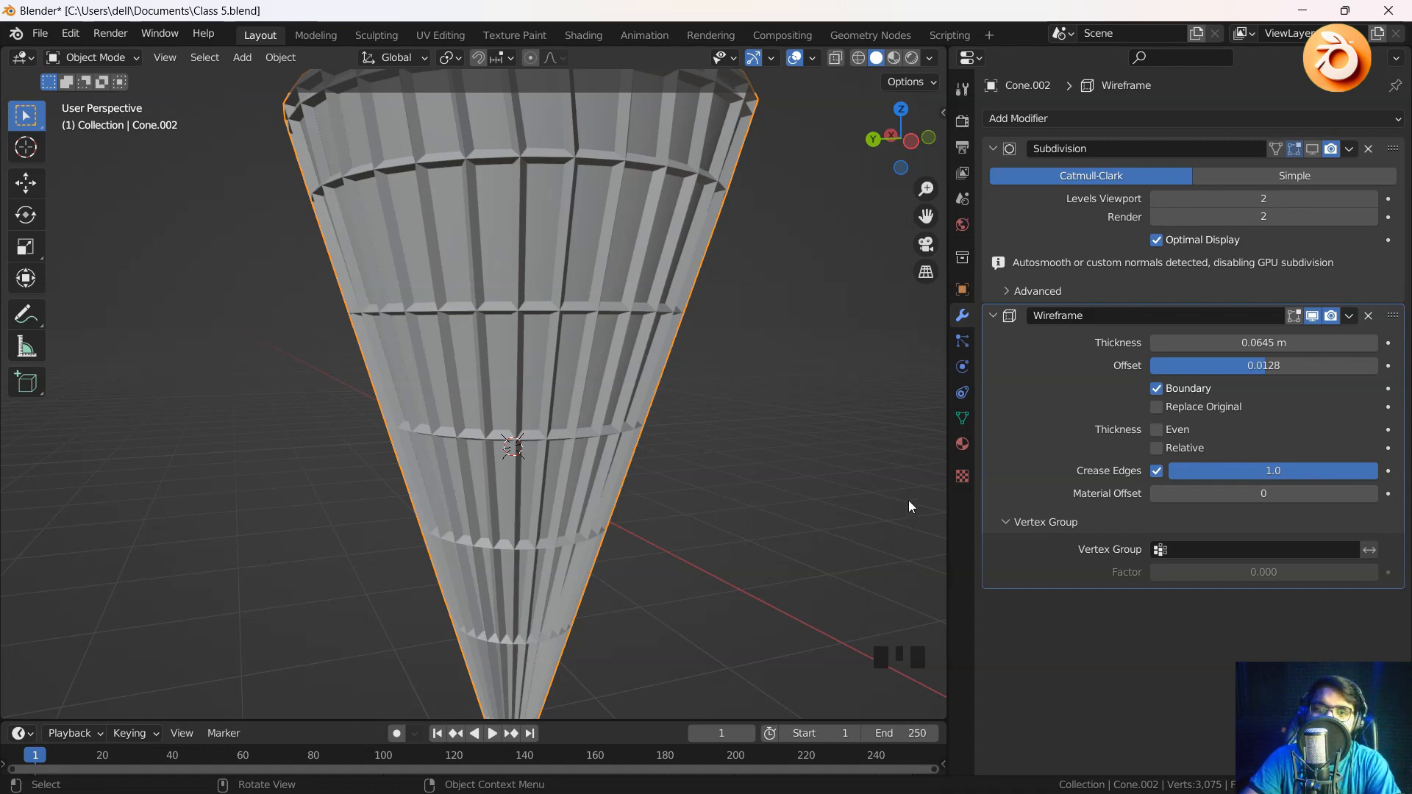
left_click(961, 418)
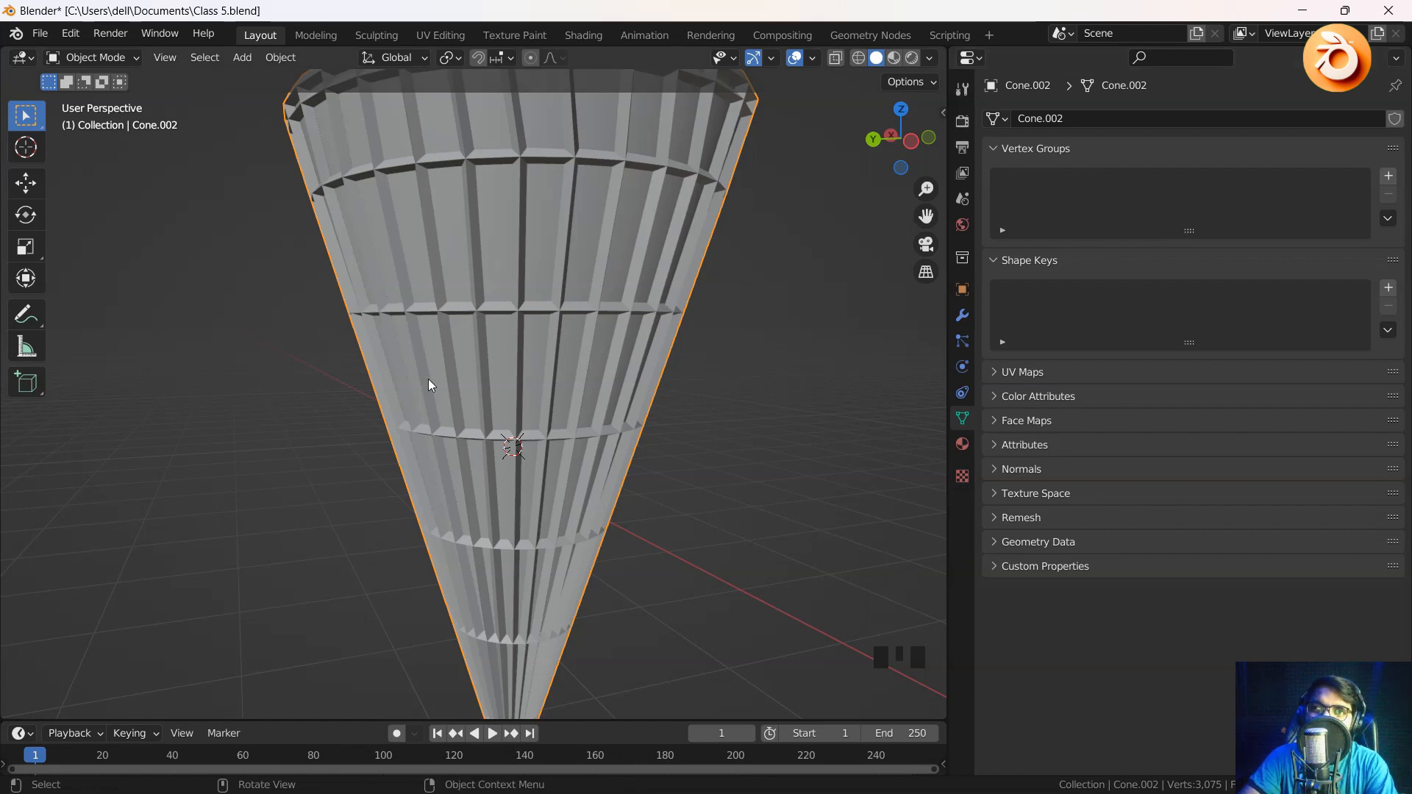
left_click(961, 315)
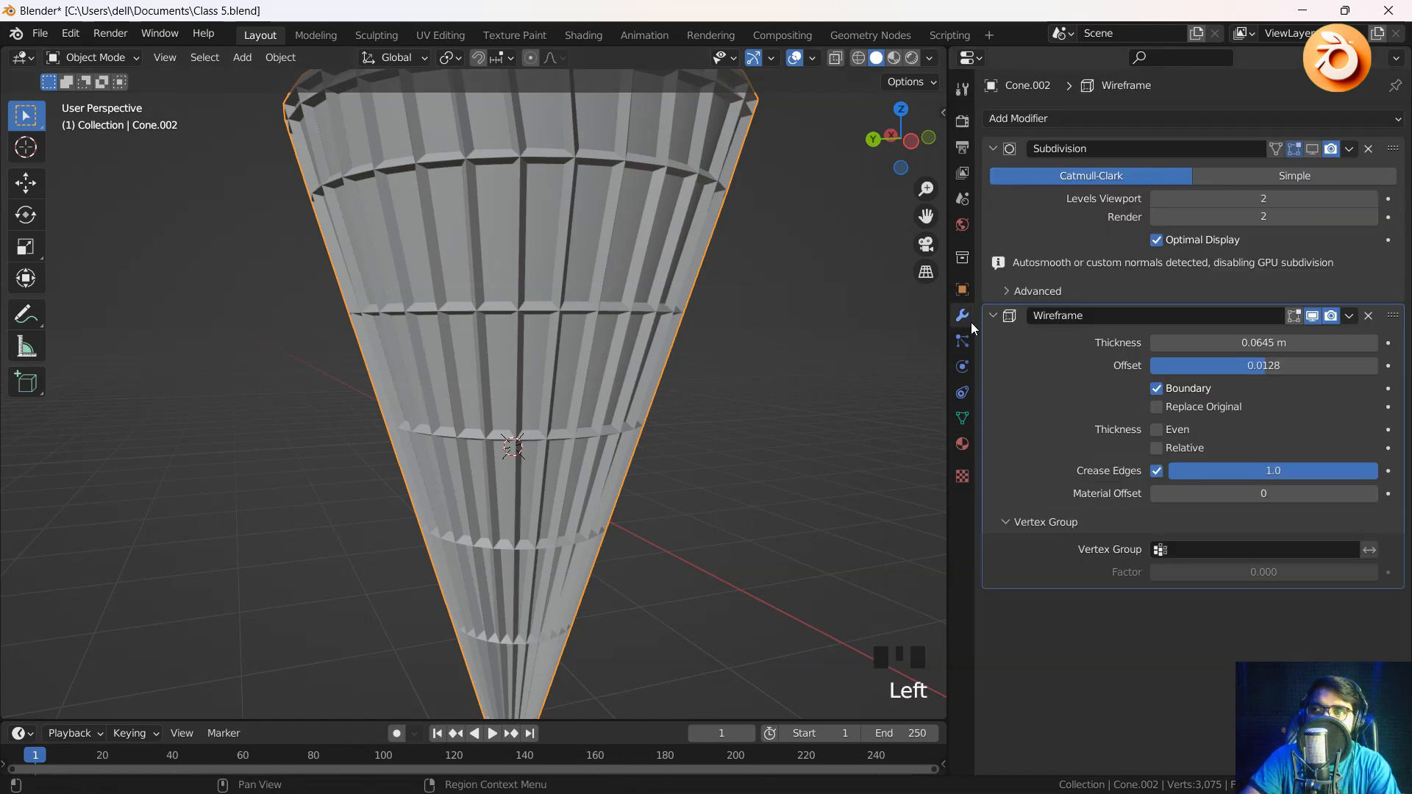
left_click(1191, 551)
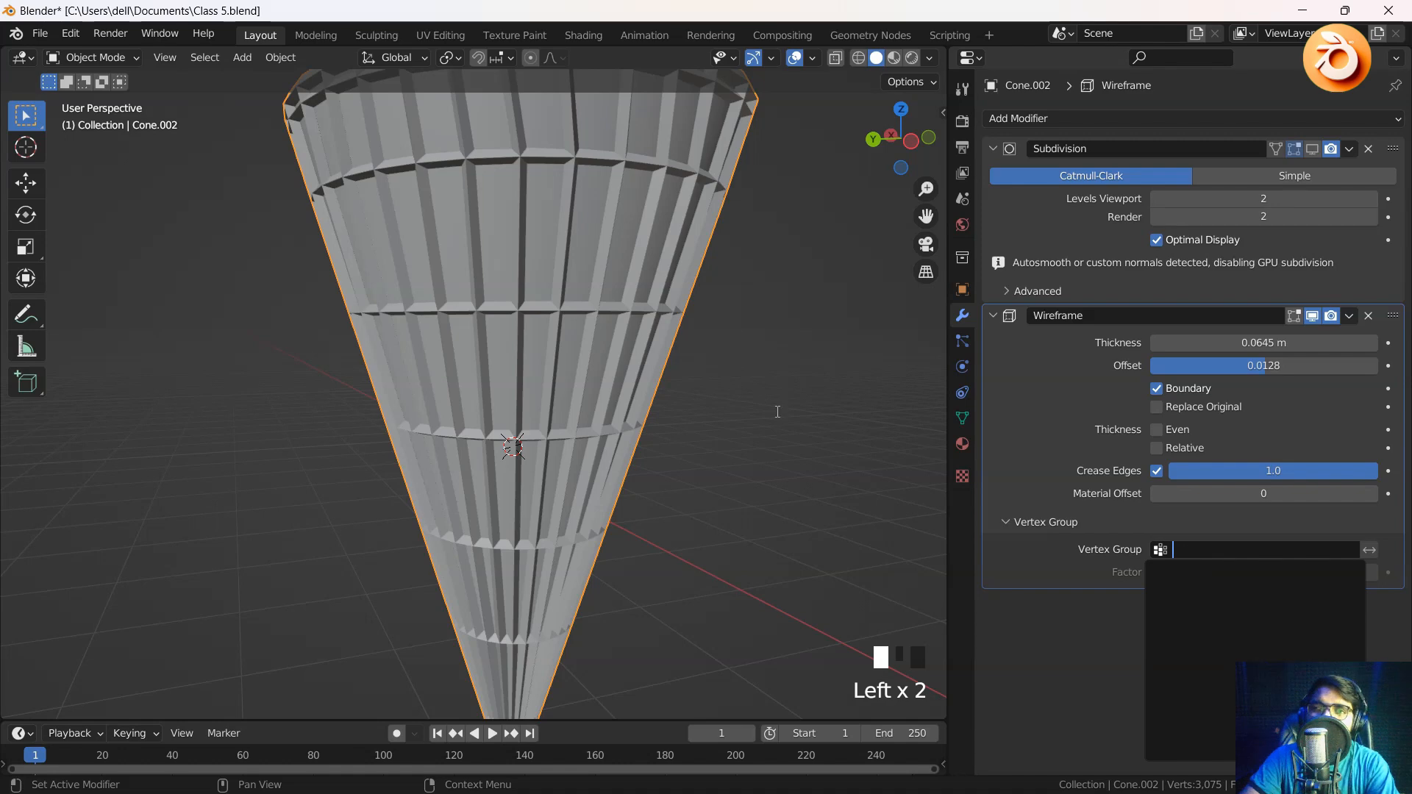
left_click(1063, 663)
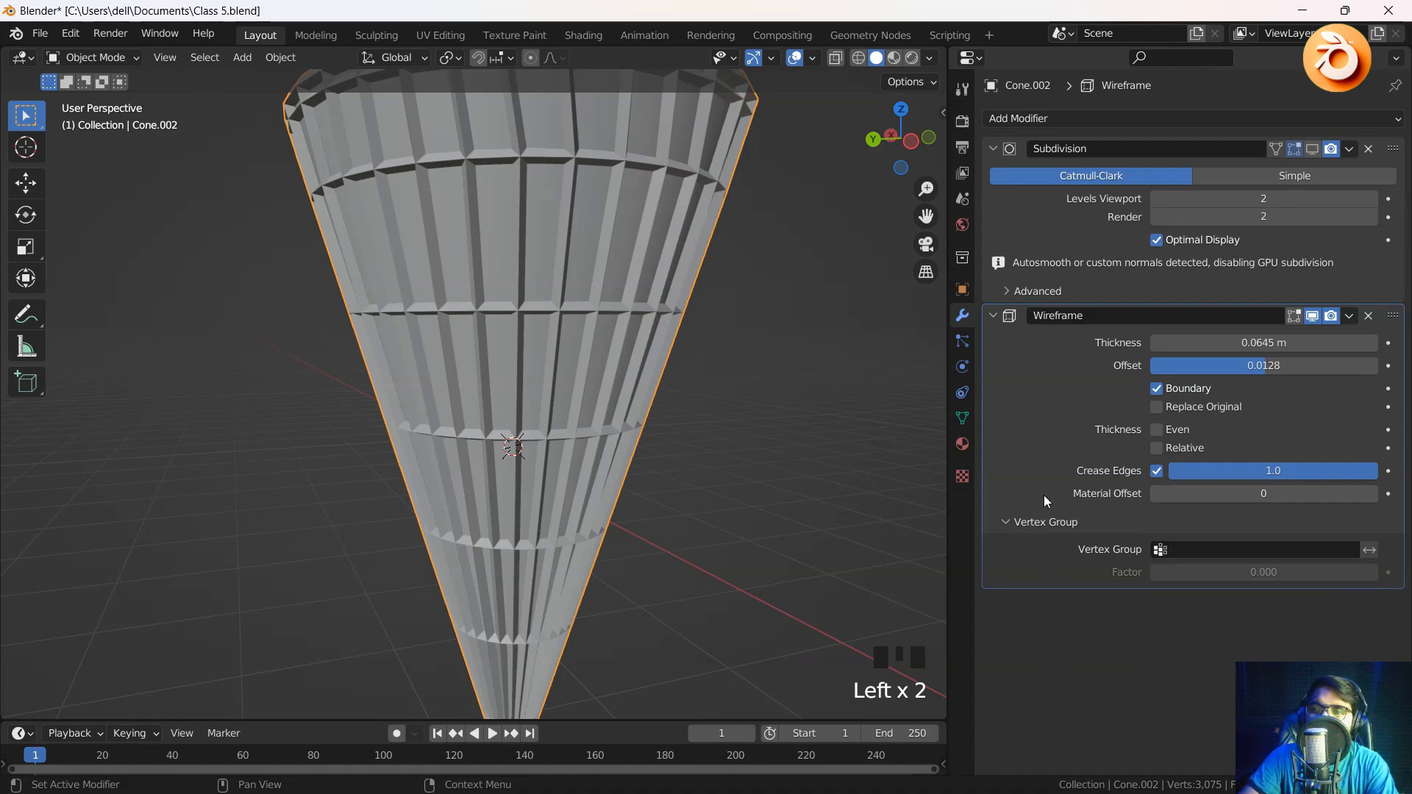
left_click(1005, 522)
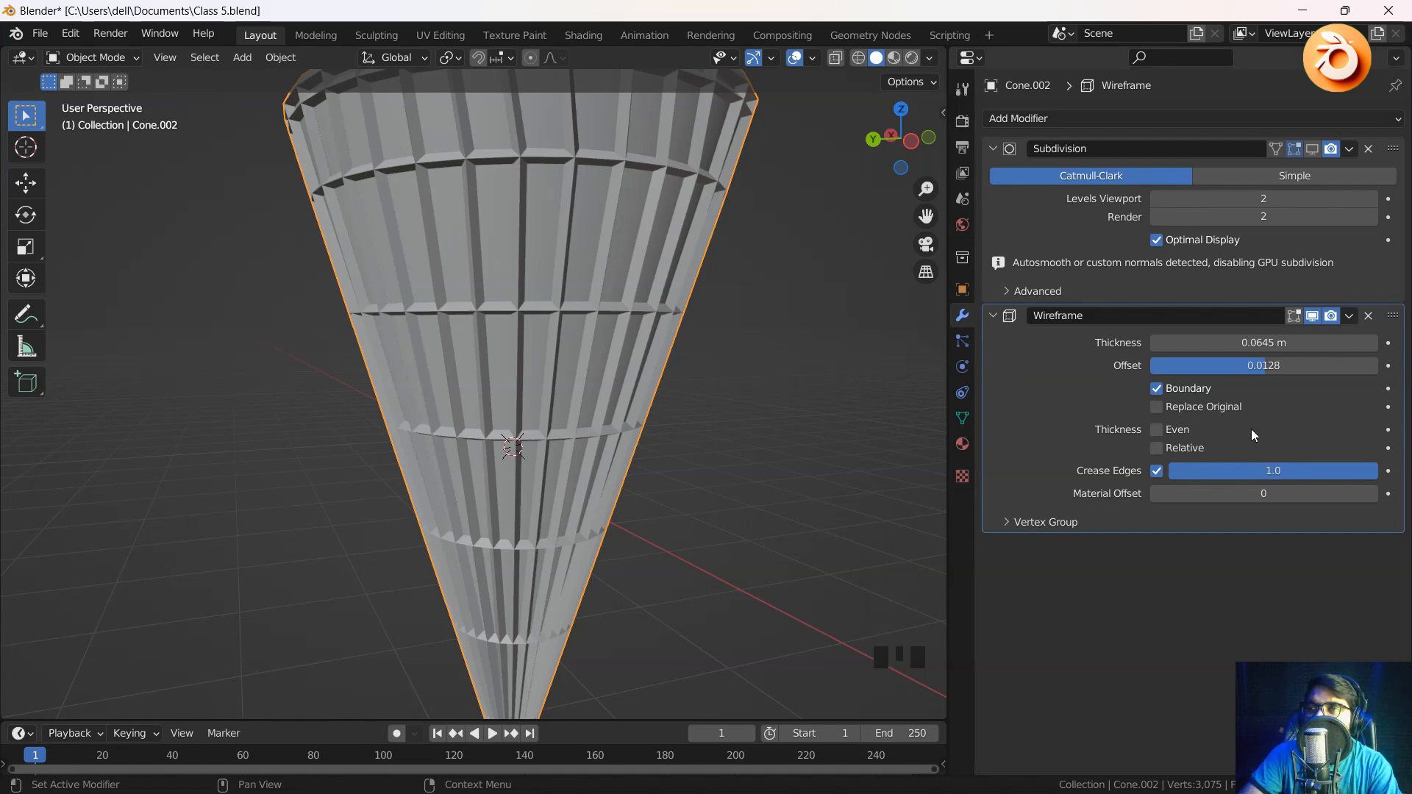
Increase the Wireframe thickness to 0.0975 m and bring the whole cone into view
left_click_drag(1243, 348, 1294, 347)
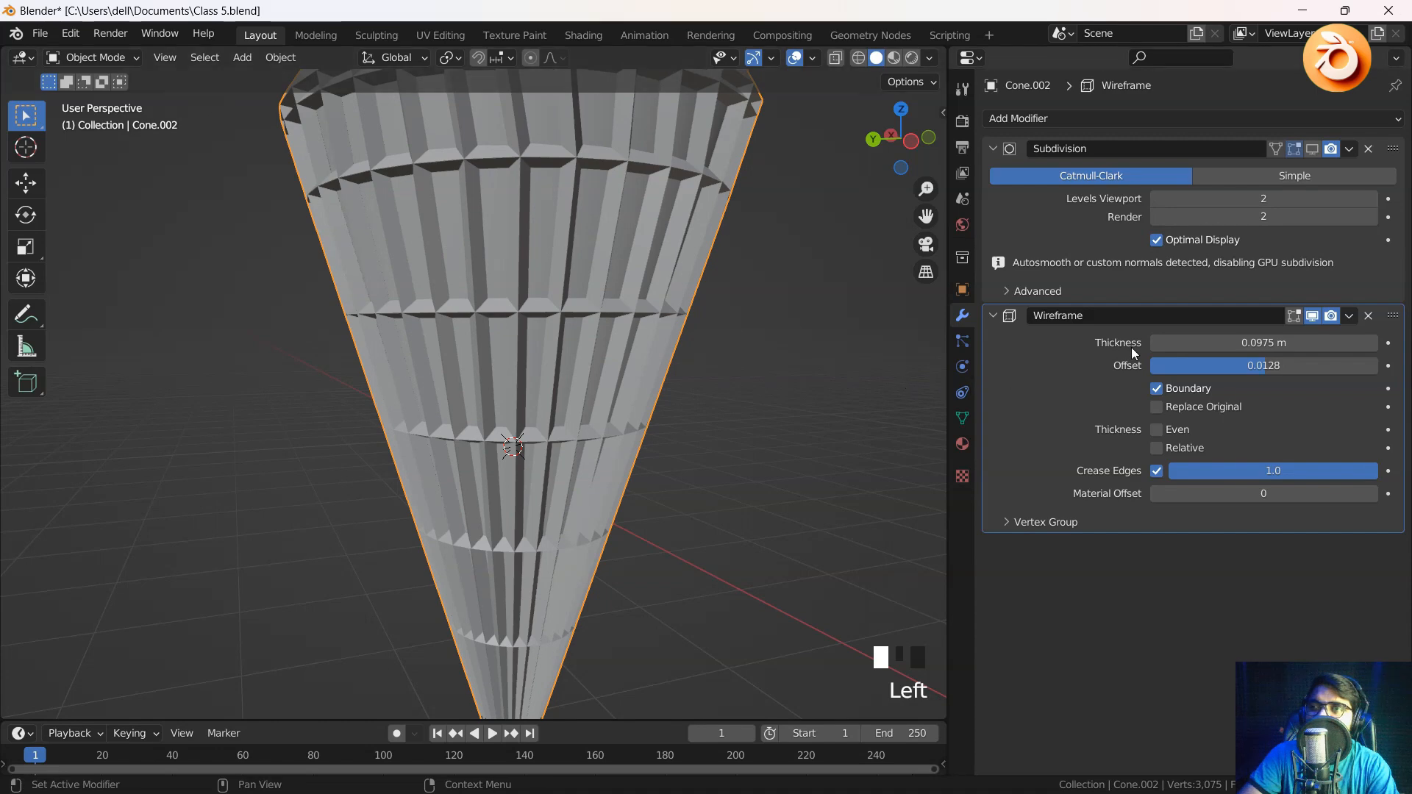
scroll(514, 434, "down", 3)
middle_click_drag(514, 433, 505, 426, "shift")
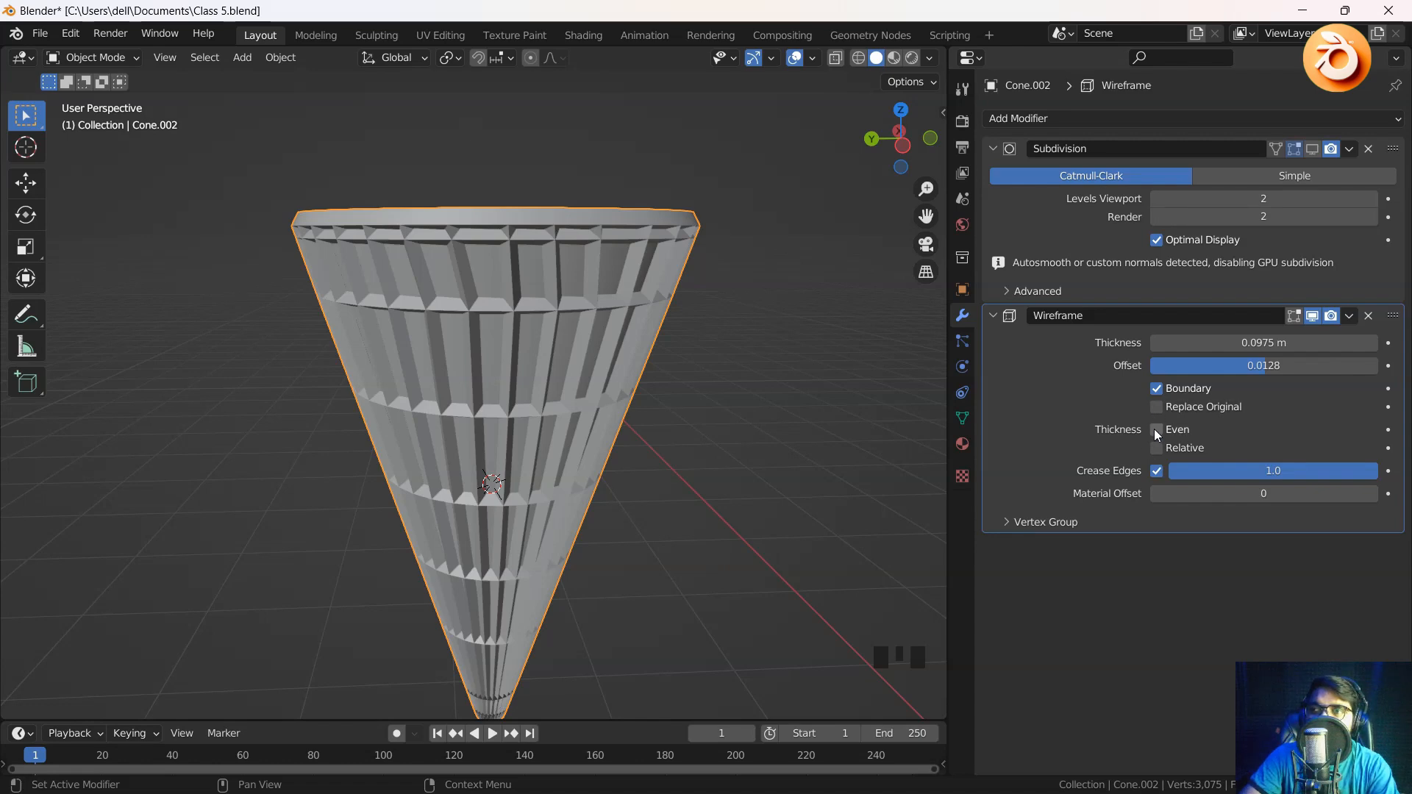
Turn on Replace Original and reduce the Wireframe thickness to 0.0431 m
left_click(1156, 408)
middle_click_drag(471, 331, 516, 329)
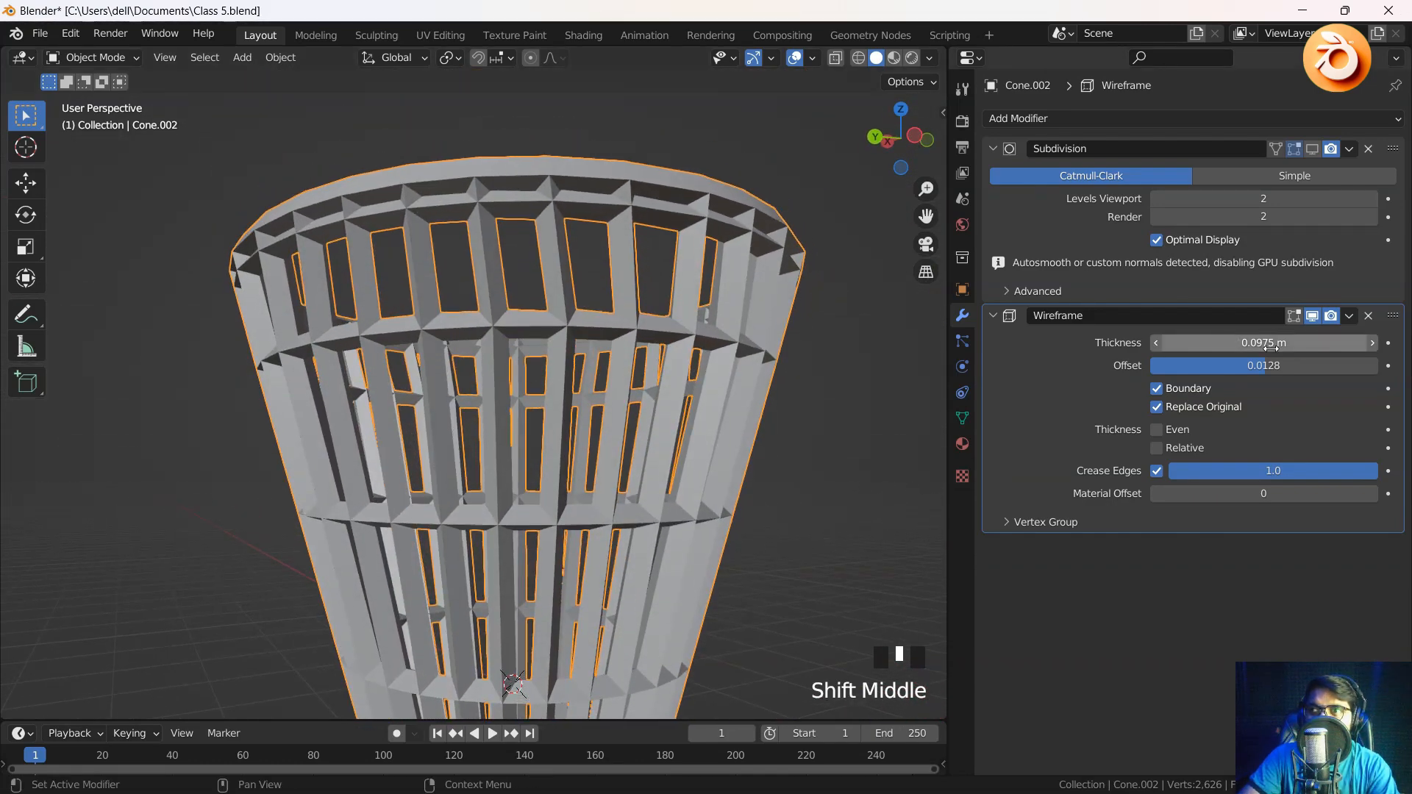
left_click_drag(1229, 337, 1086, 337, "shift")
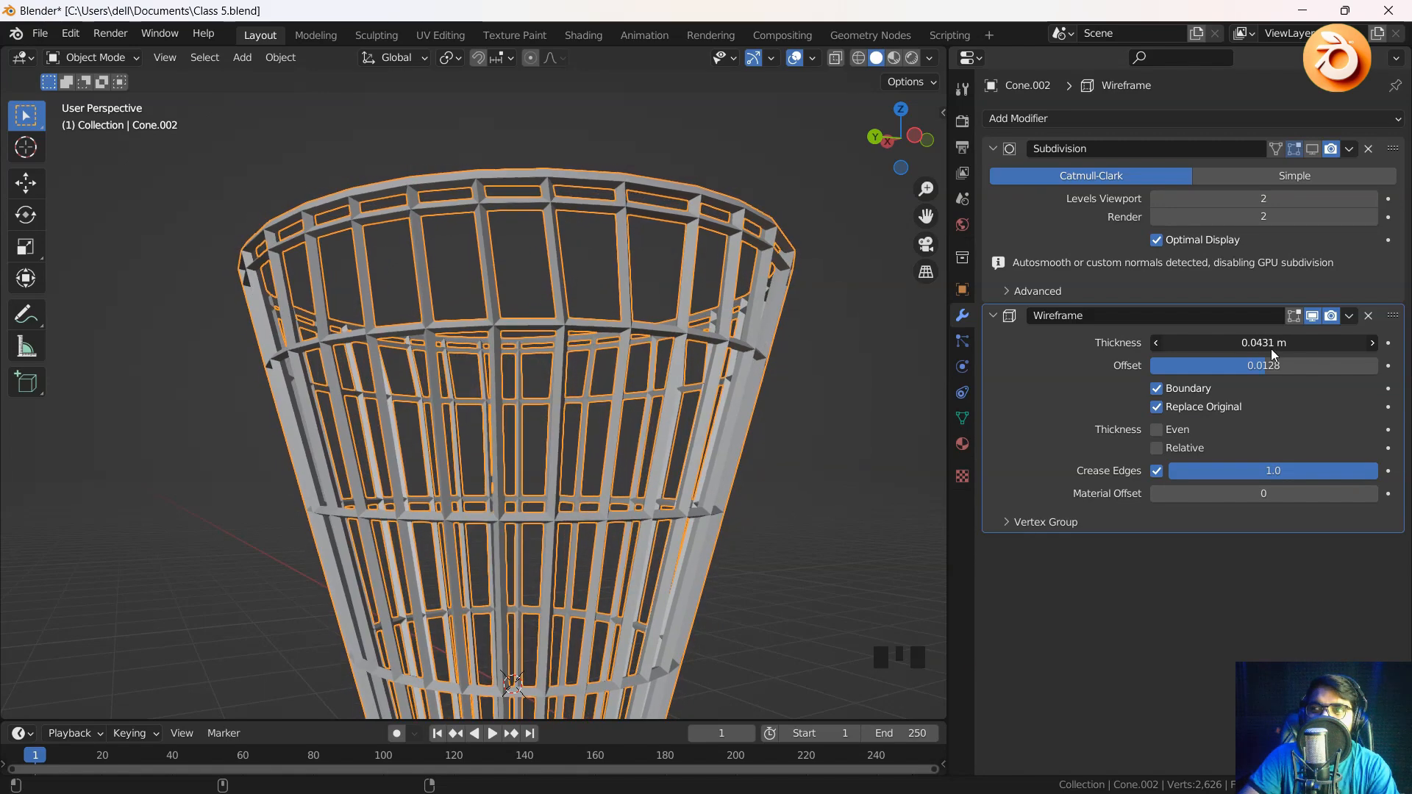
Examine the wires near the cone's tip, reduce the Wireframe thickness to 0.0298 m, and deselect the cone
scroll(400, 505, "down", 2)
middle_click_drag(400, 504, 505, 361)
scroll(525, 491, "up", 3)
middle_click_drag(525, 491, 631, 404, "shift")
scroll(534, 399, "up", 3)
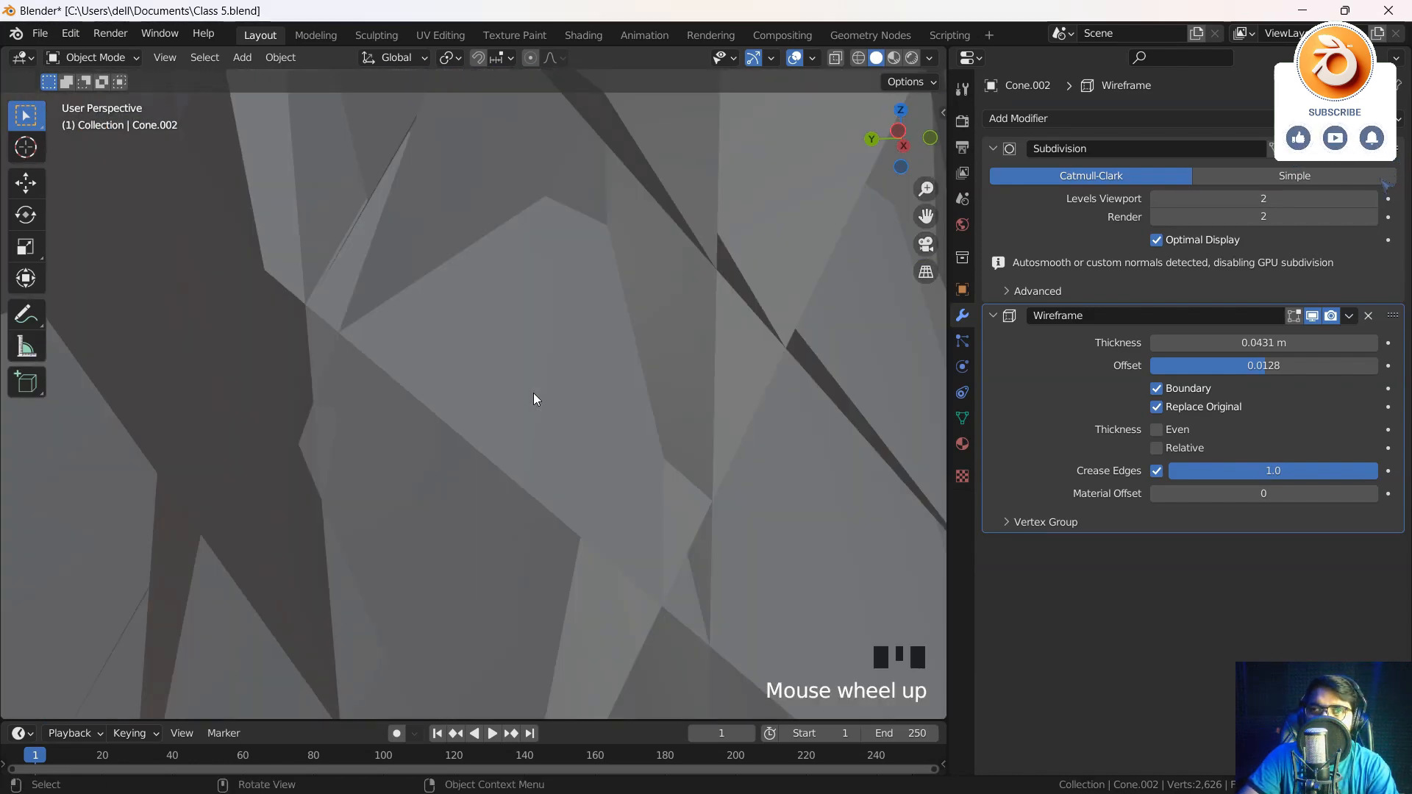
scroll(535, 399, "down", 3)
mouse_move(1264, 343)
left_mouse_down("shift")
mouse_move(1147, 343)
mouse_move(1250, 343)
left_mouse_up("shift")
scroll(551, 244, "down", 3)
middle_click_drag(552, 244, 575, 319)
left_click(768, 344)
scroll(856, 289, "up", 1)
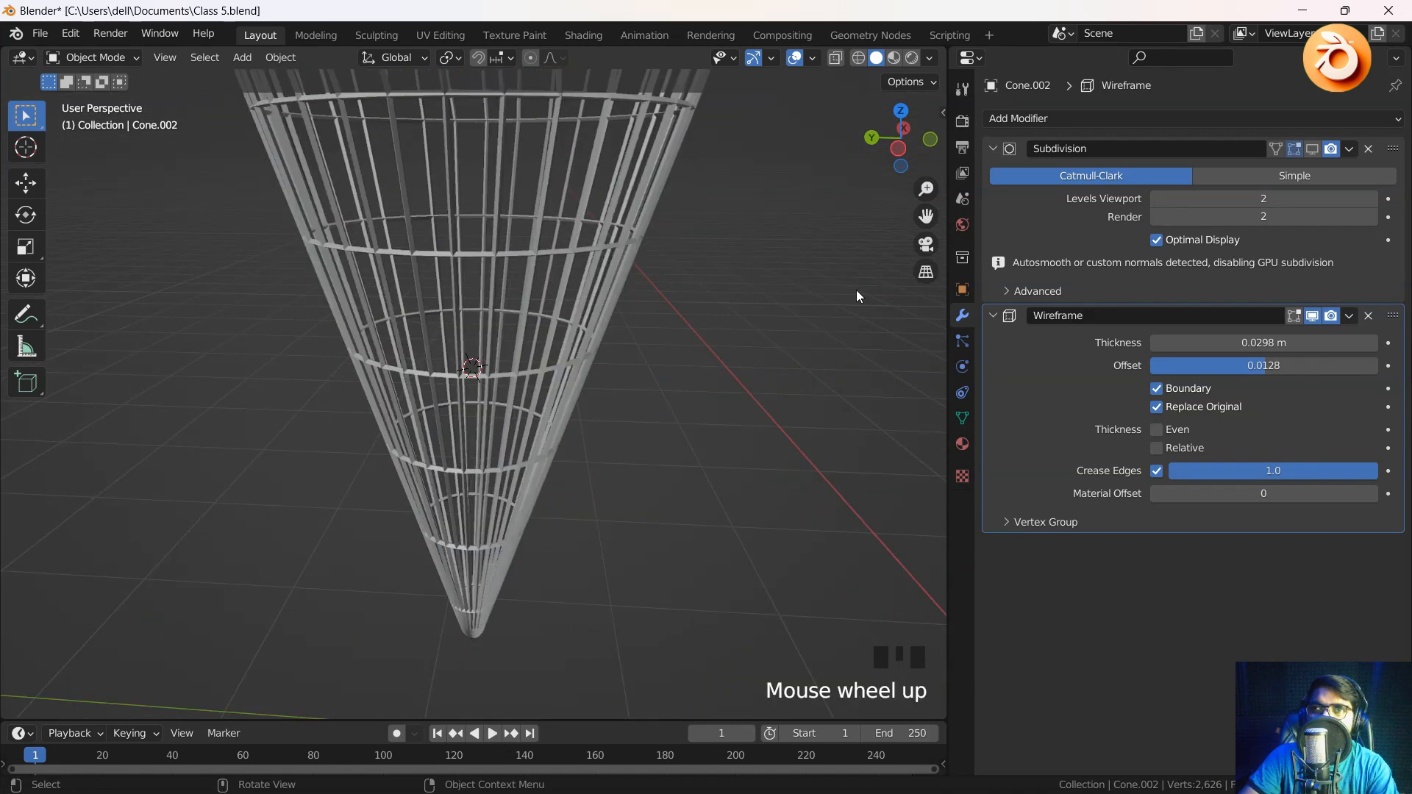
Set the Wireframe thickness to 0.0666 m and apply the Wireframe modifier to the cone
left_click_drag(1250, 343, 1334, 343, "shift")
scroll(528, 335, "down", 2)
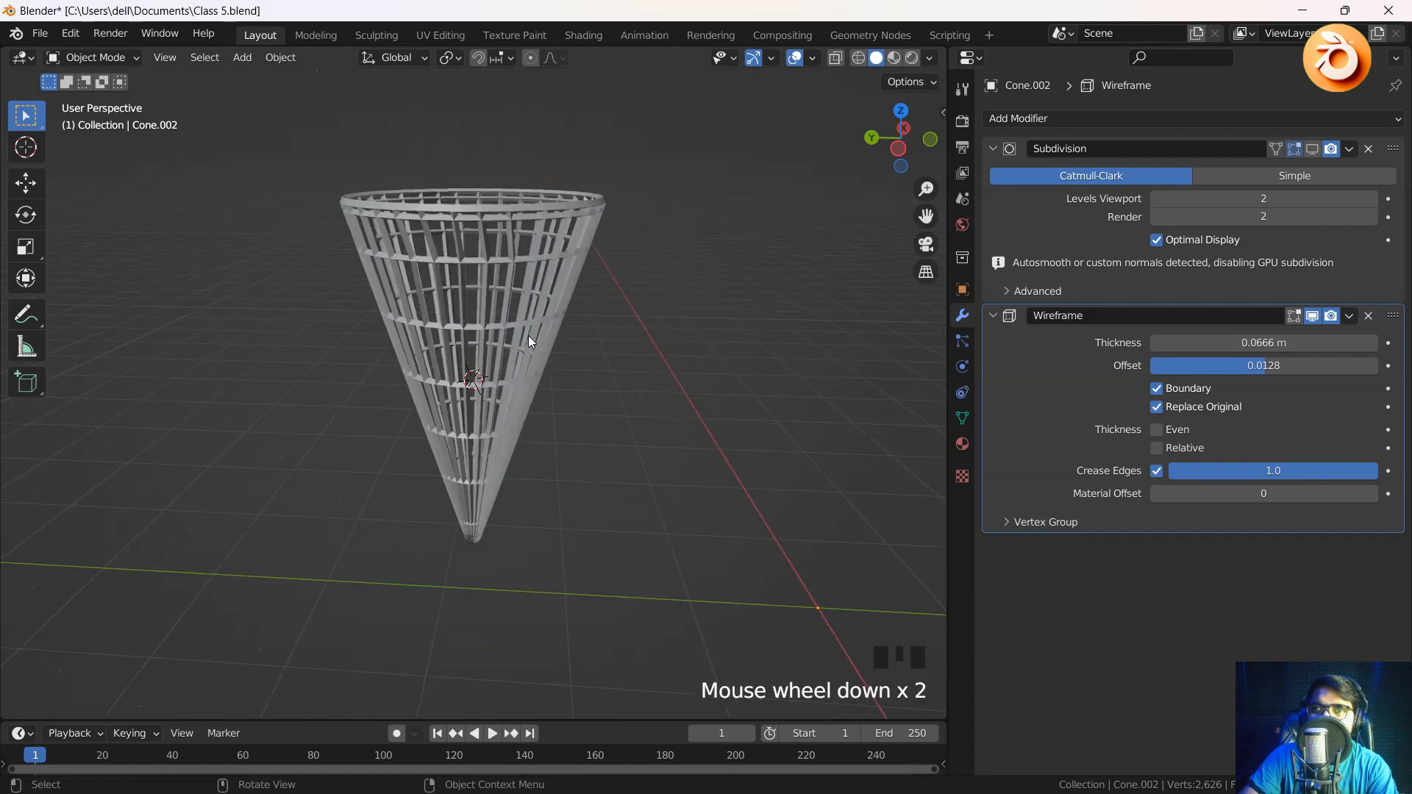
mouse_move(528, 336)
middle_mouse_down("shift")
mouse_move(522, 303)
mouse_move(520, 330)
middle_mouse_up("shift")
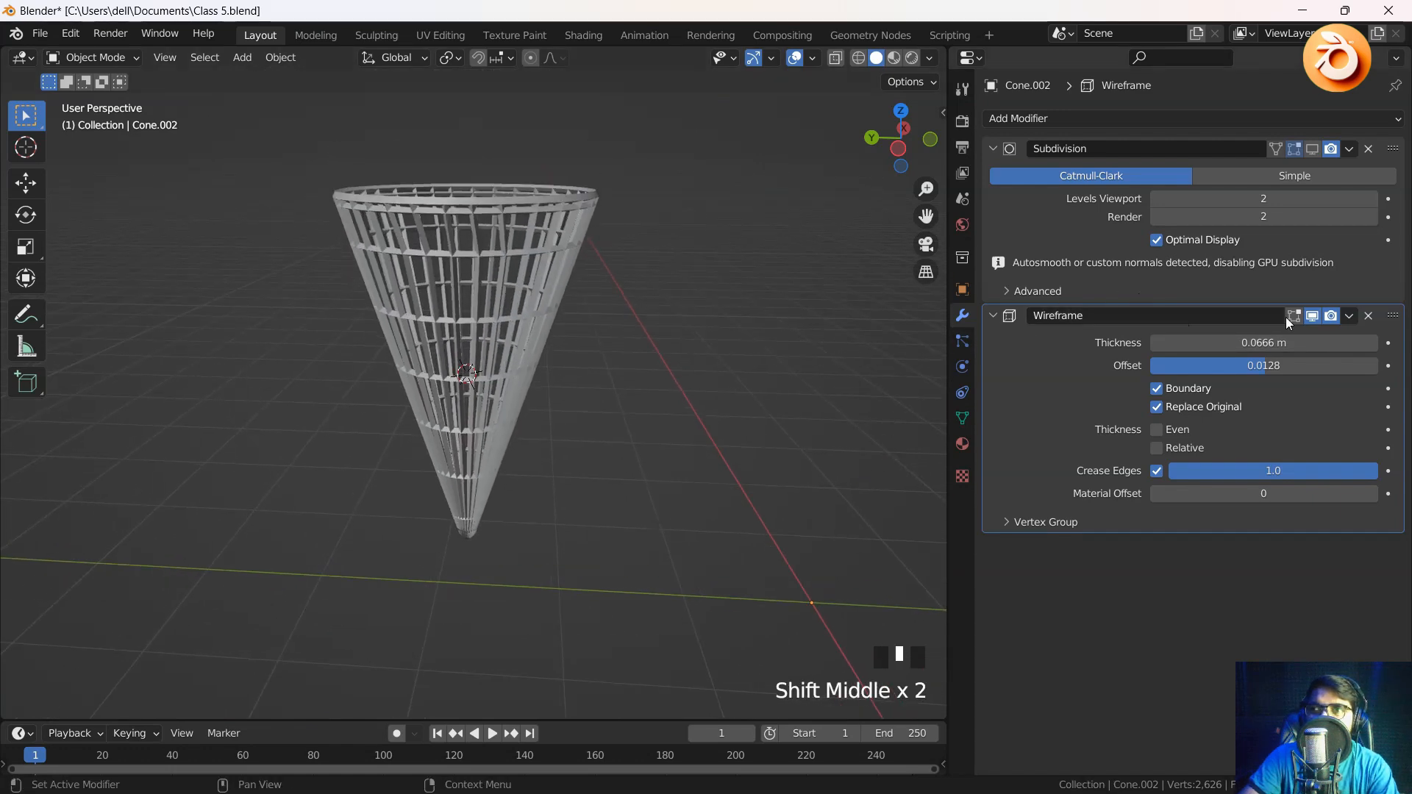
left_click(1350, 316)
left_click(1309, 335)
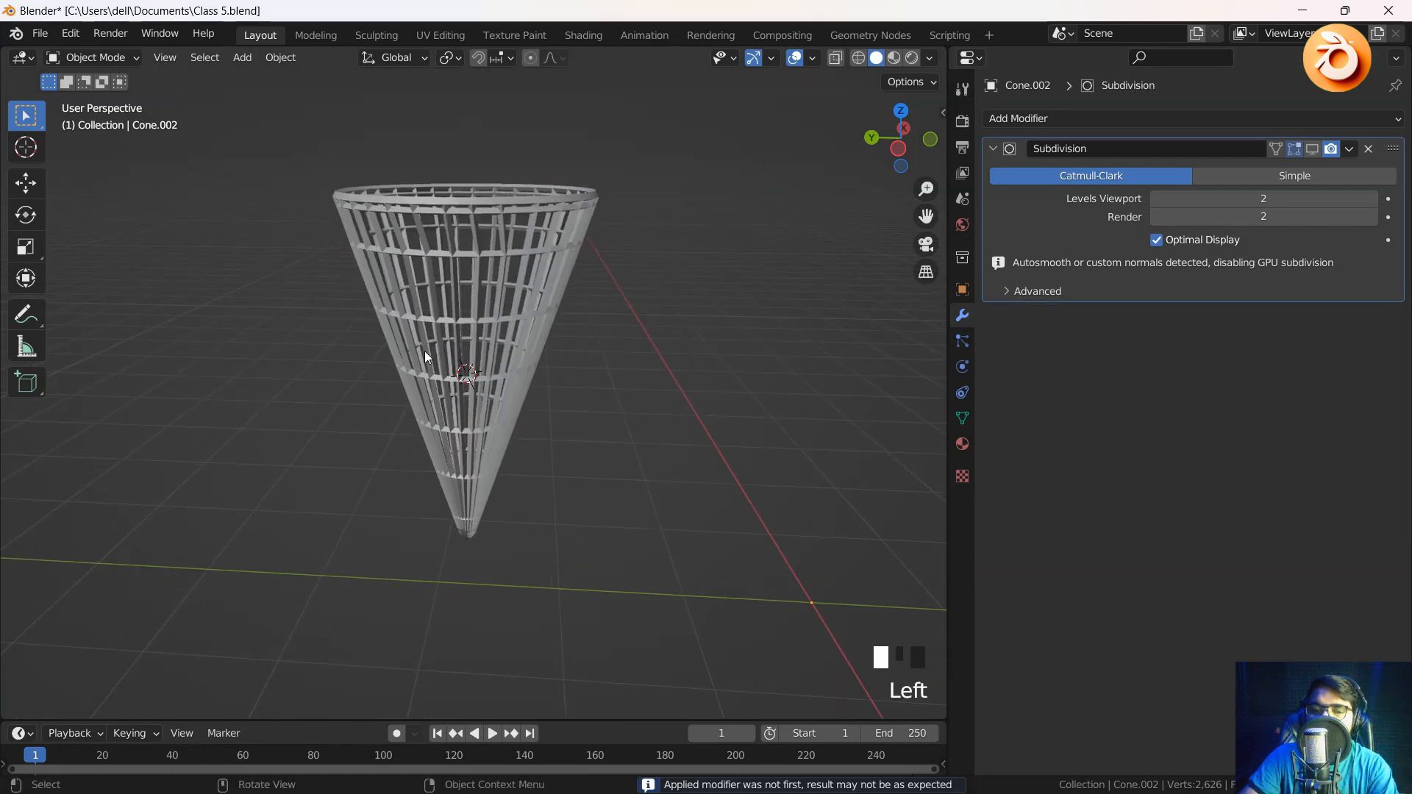
Examine the applied wireframe mesh in Edit Mode with vertex selection near the cone's tip, and return to Object Mode
key("Tab")
scroll(498, 238, "up", 2)
middle_click_drag(498, 237, 467, 313)
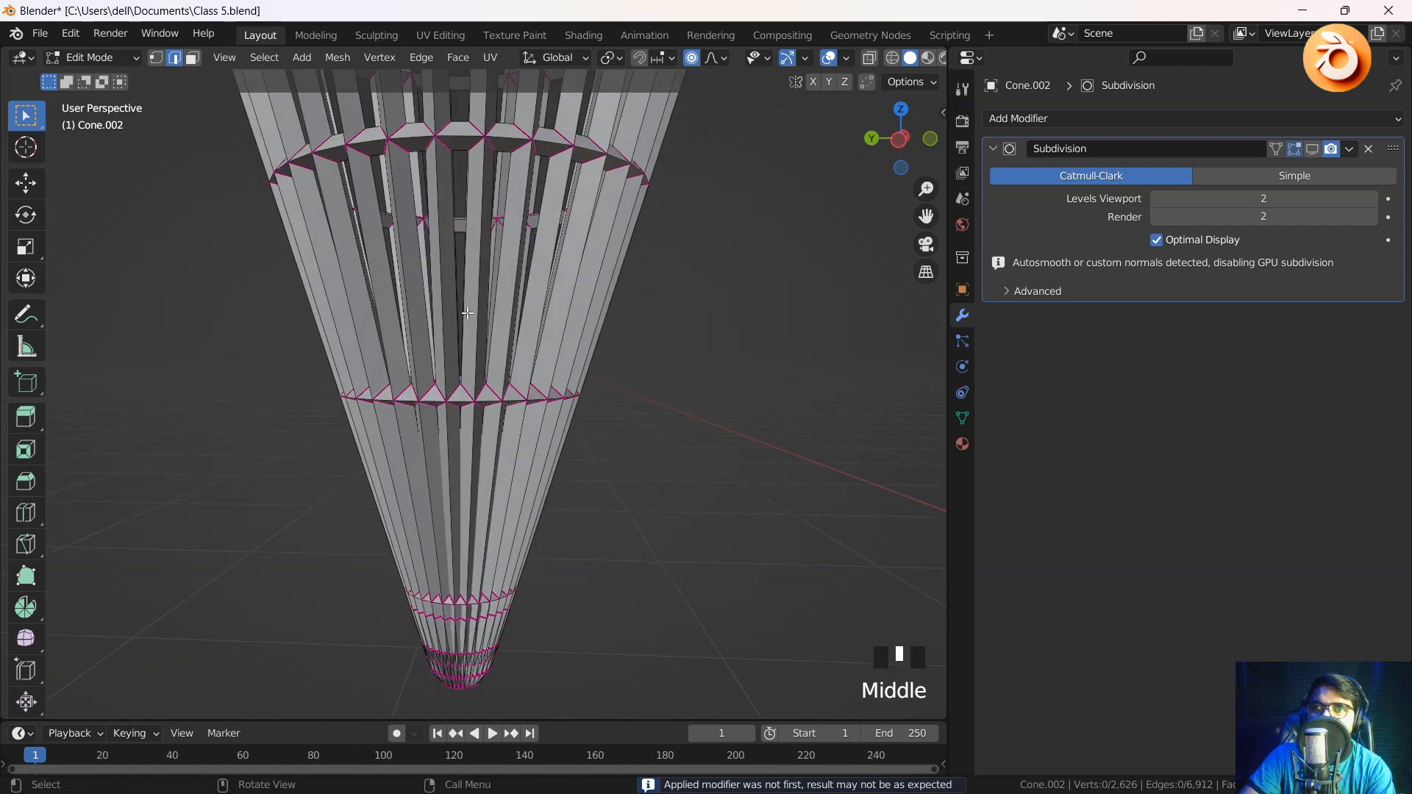
left_click(157, 58)
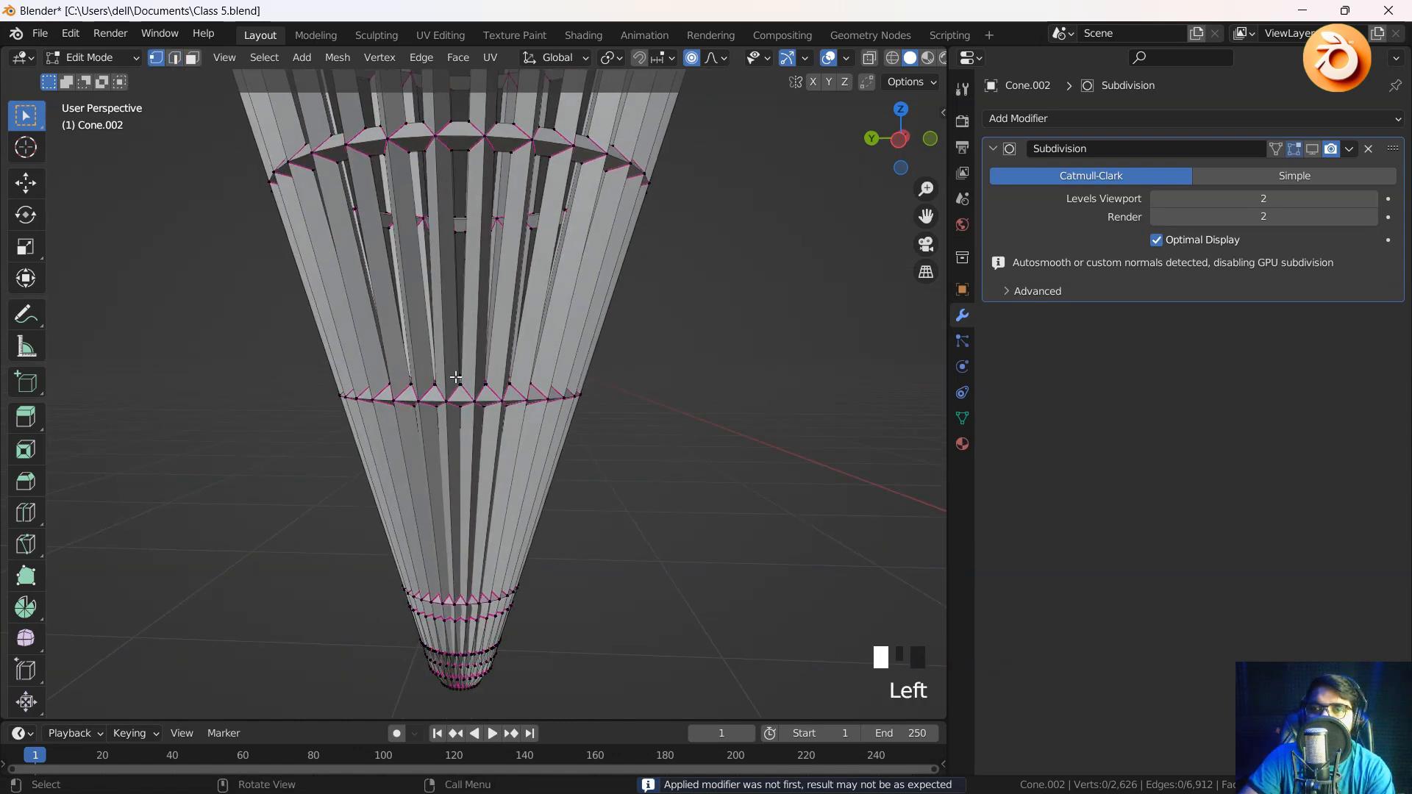
left_click_drag(455, 377, 494, 430)
key("Tab")
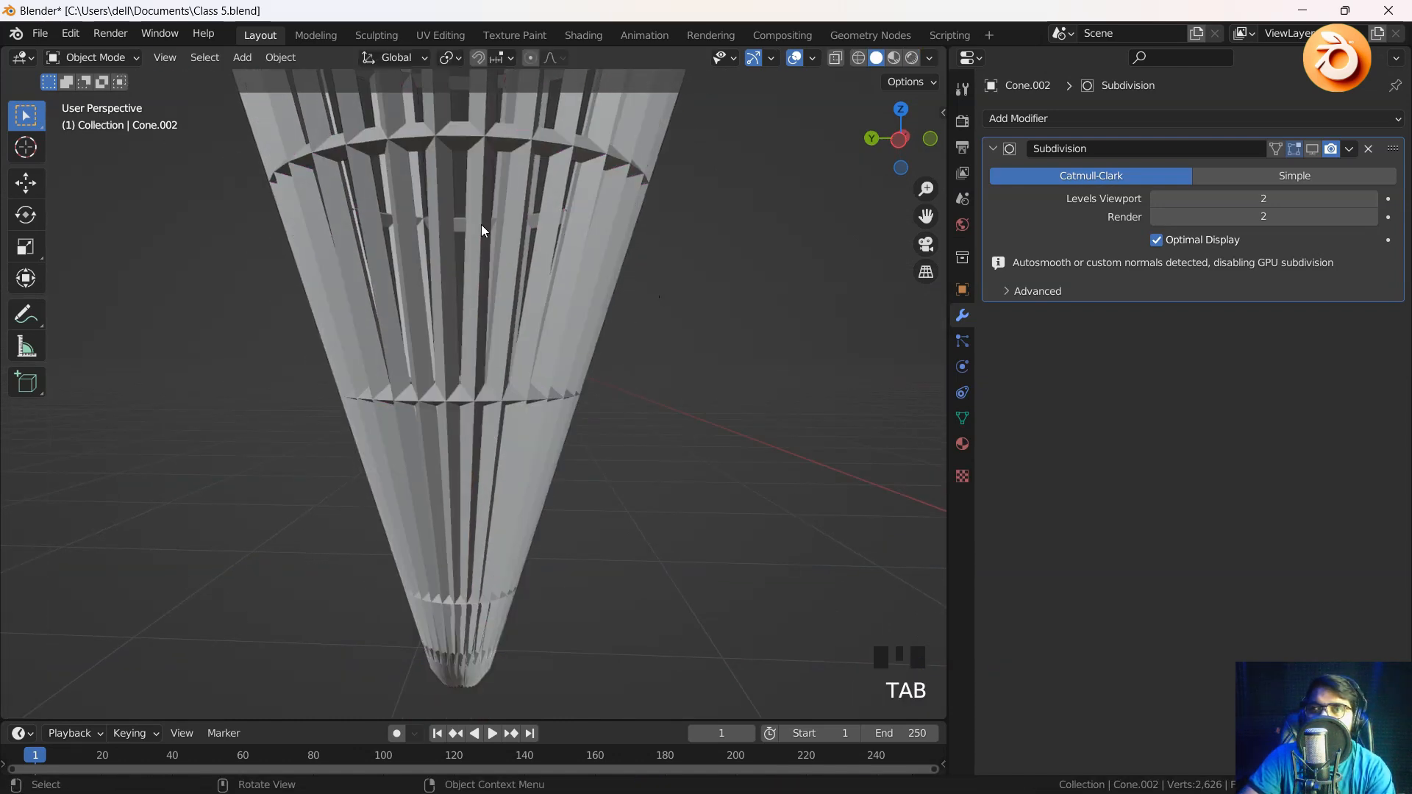
middle_click_drag(482, 230, 506, 277)
scroll(467, 258, "down", 3)
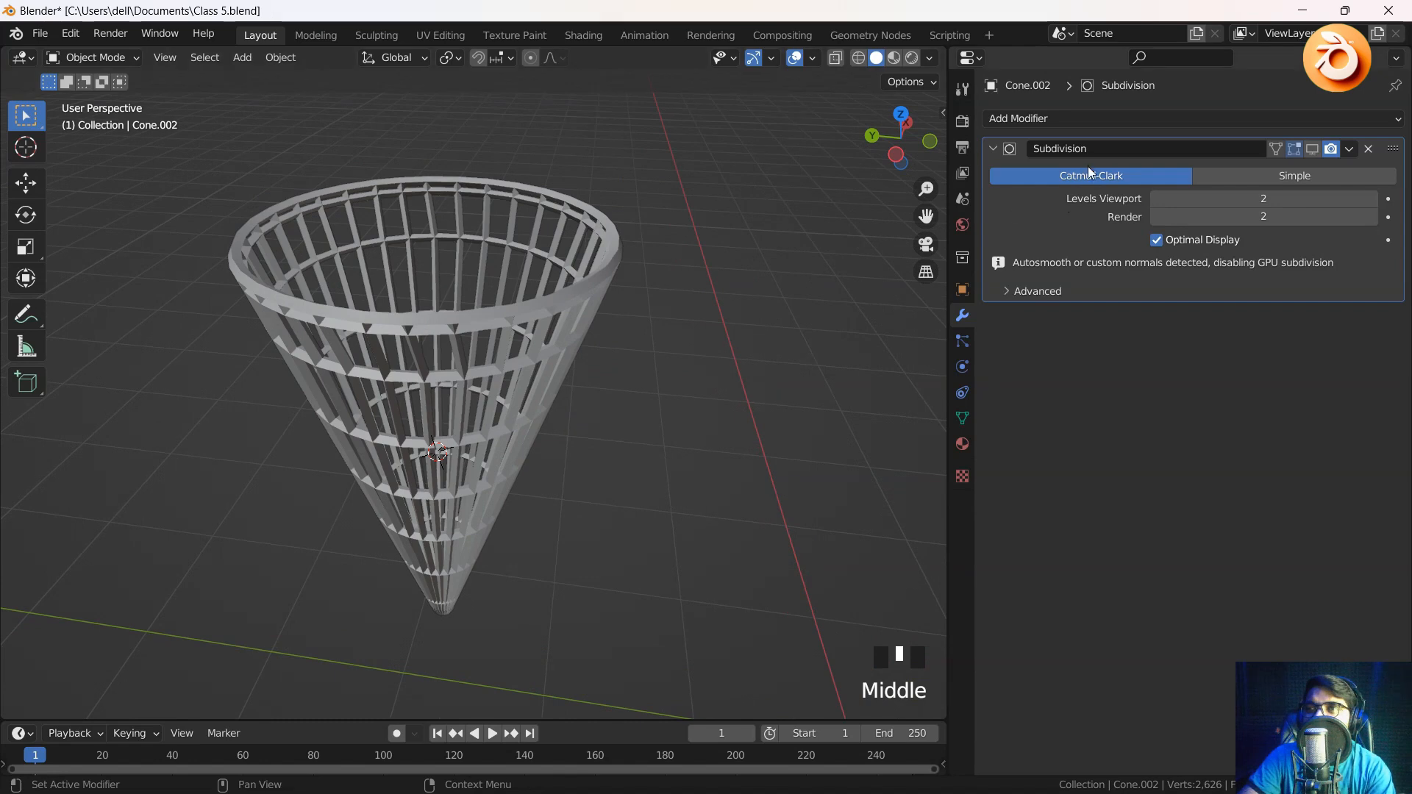
left_click(971, 58)
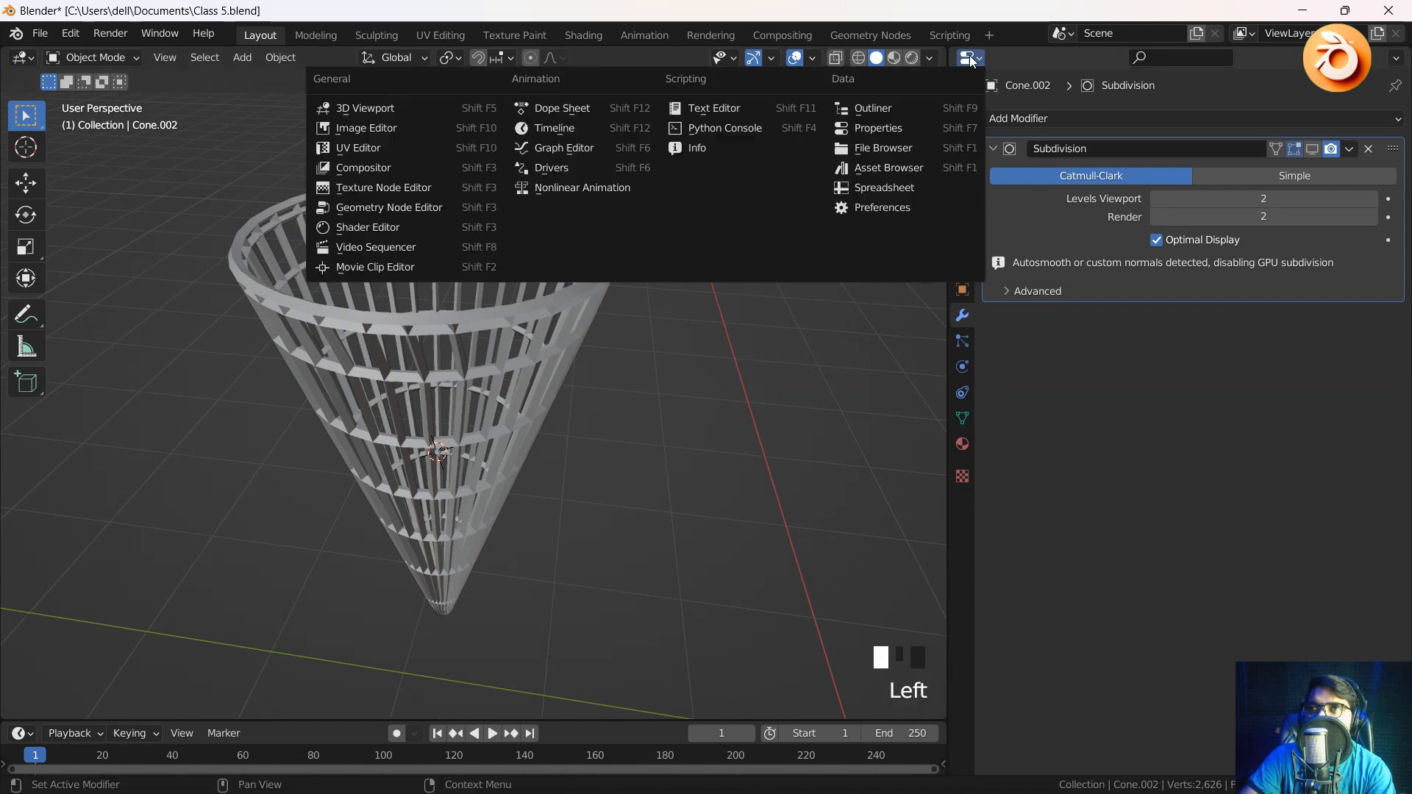
left_click(981, 57)
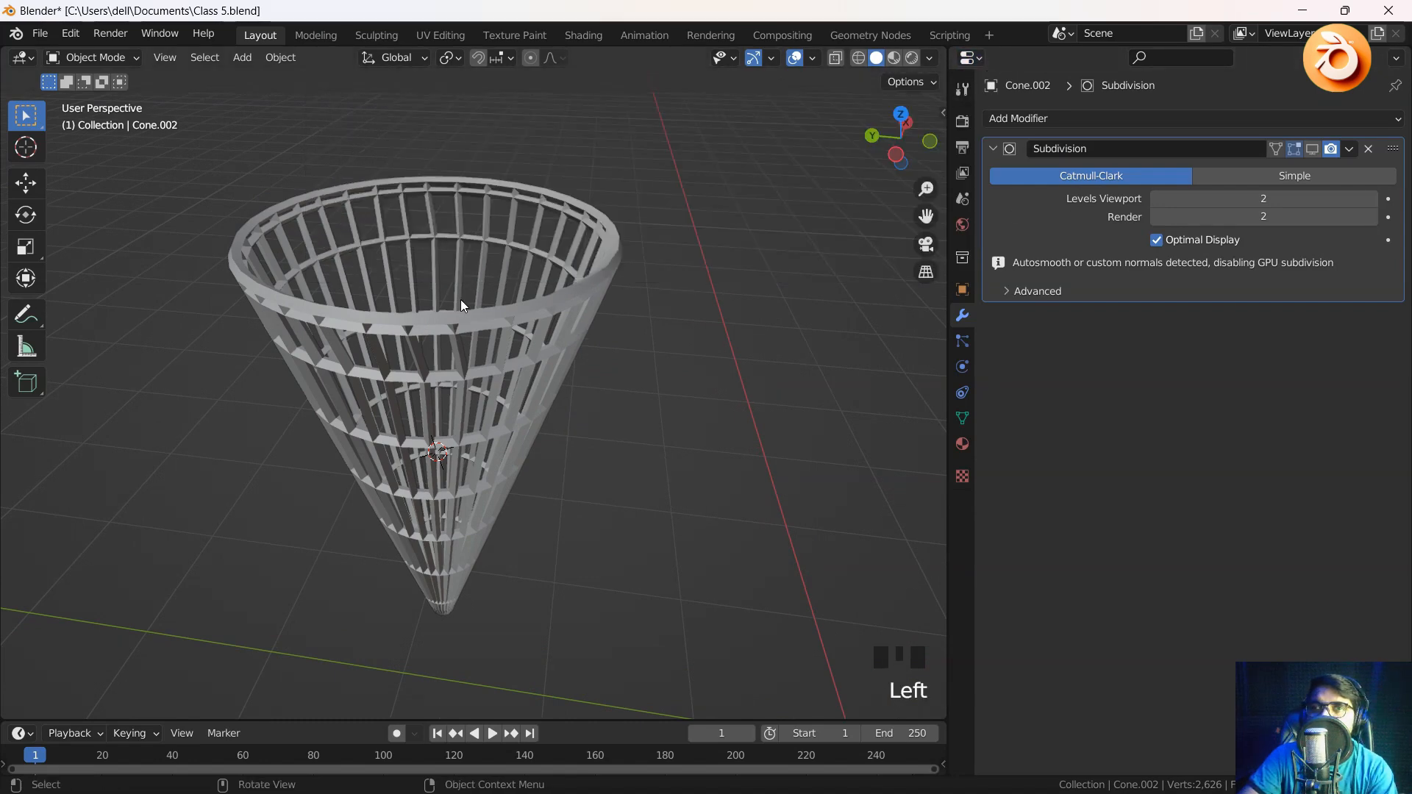
middle_click_drag(436, 333, 482, 329)
scroll(396, 318, "down", 2)
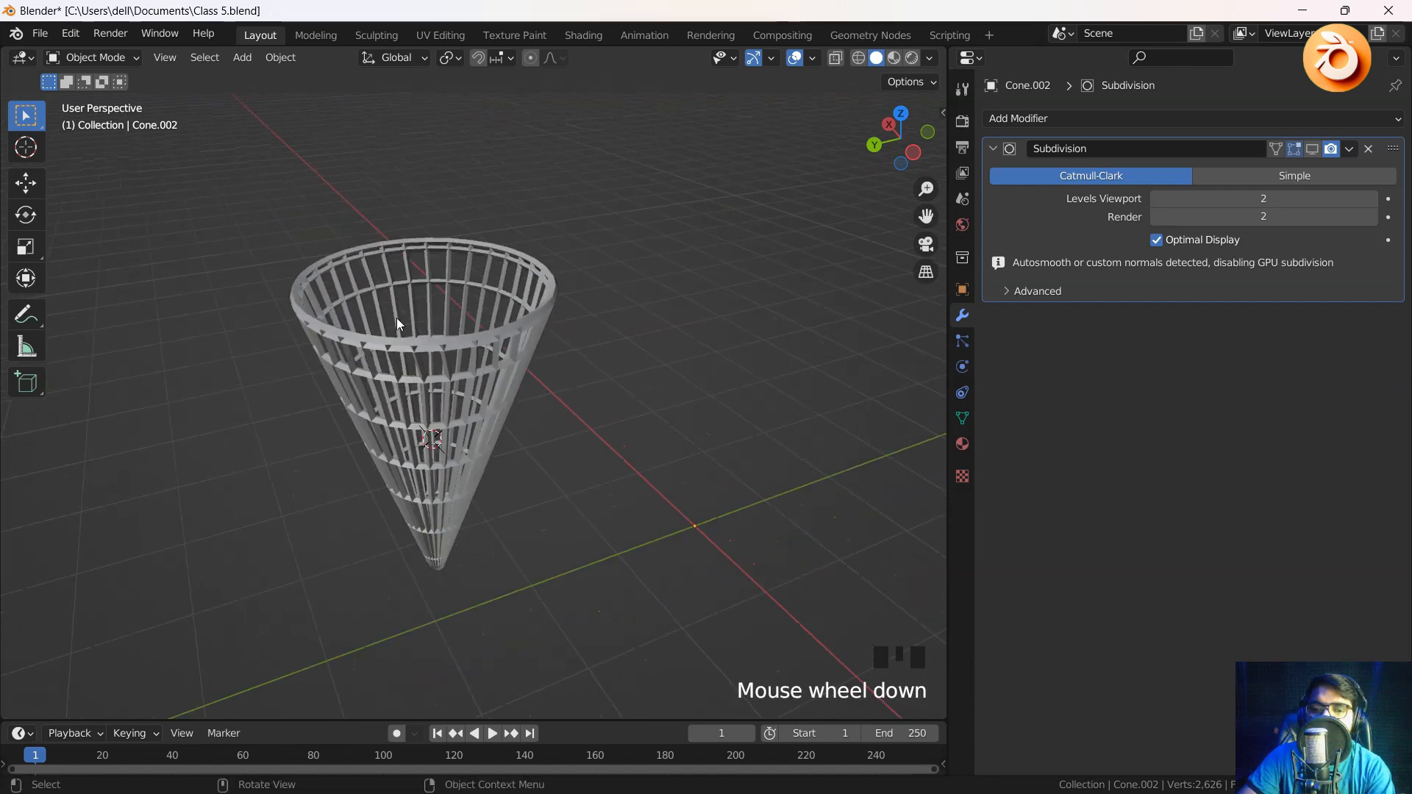
Unhide the ice cream swirl and inner cone around the wireframe cone, and clear the selection
key("alt+h")
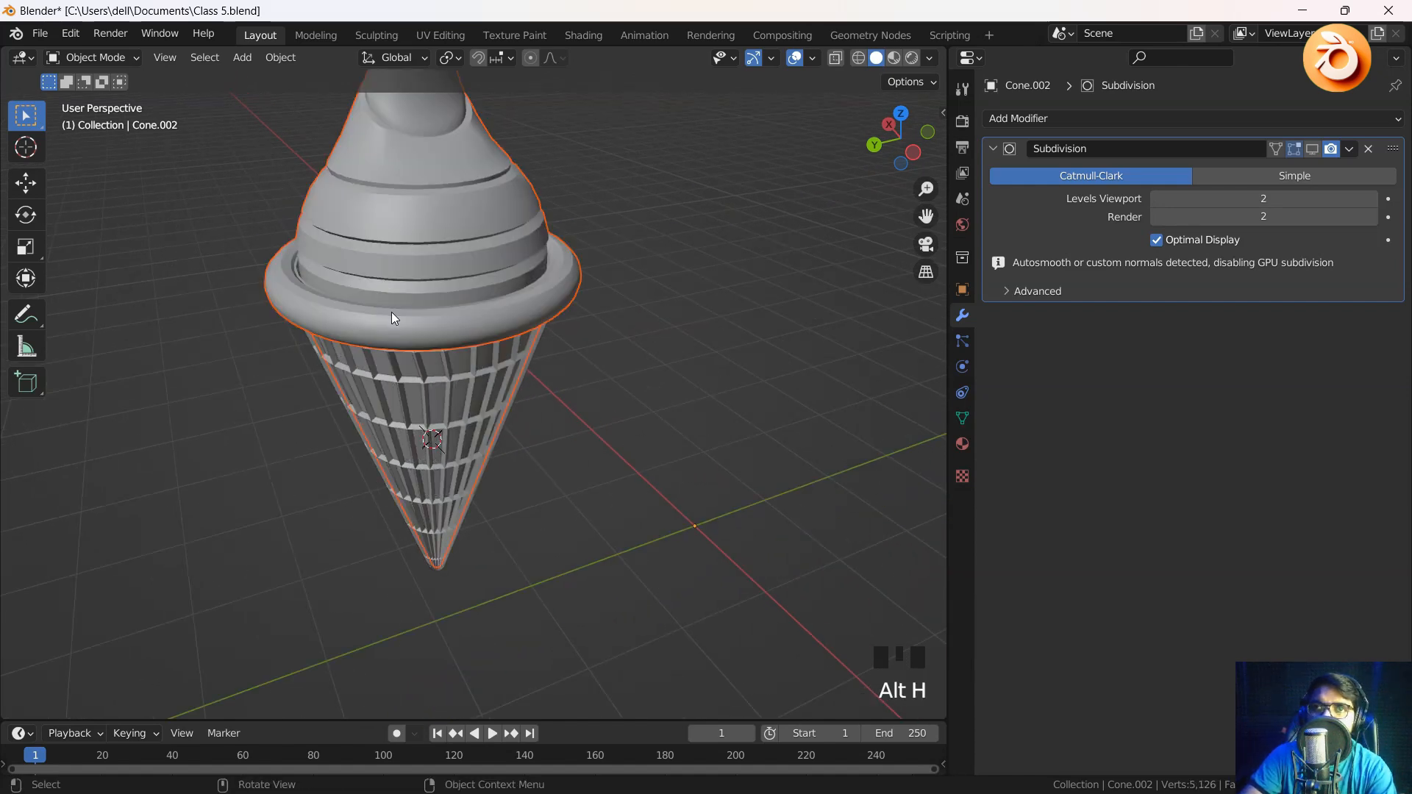
key("h")
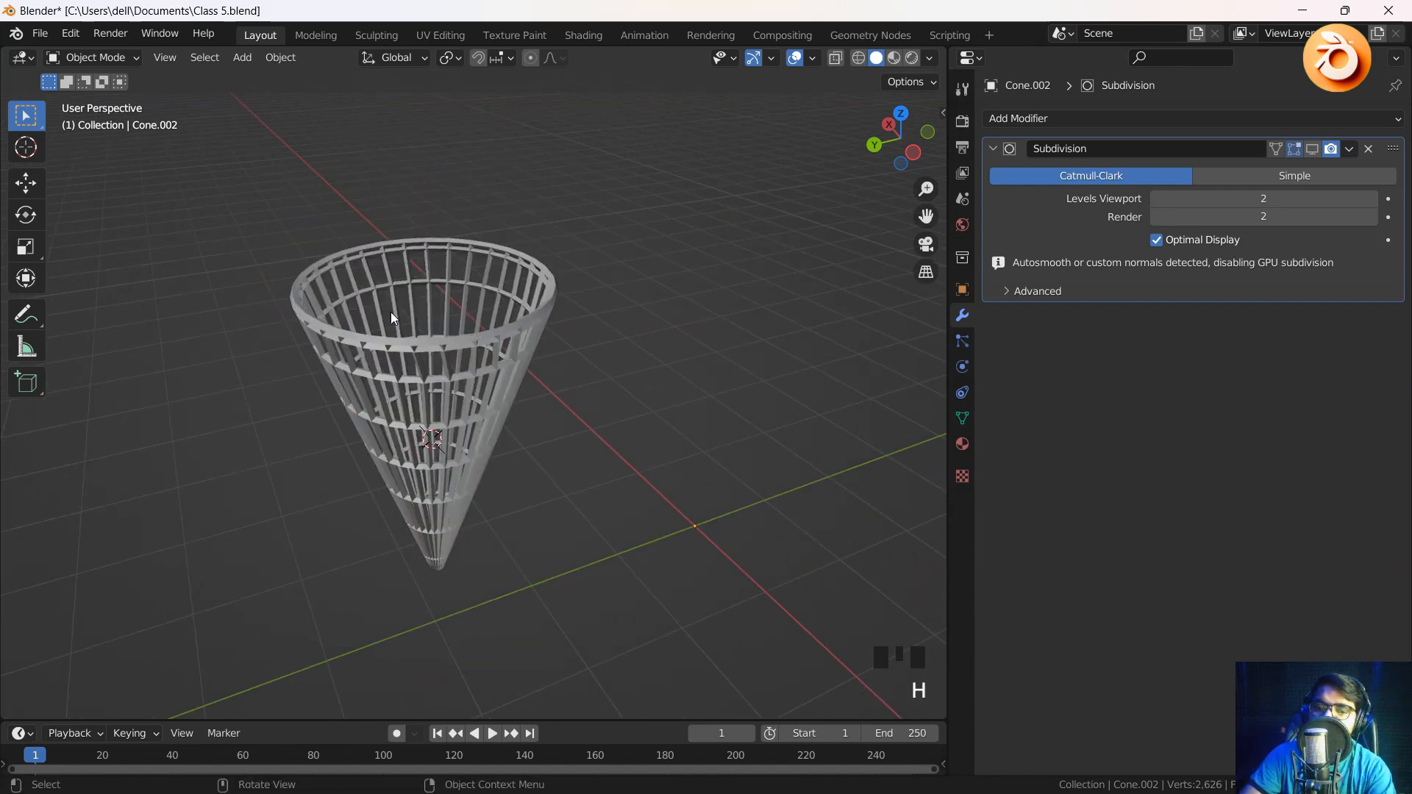
key("alt+h")
middle_click_drag(444, 390, 441, 338)
scroll(576, 399, "down", 2)
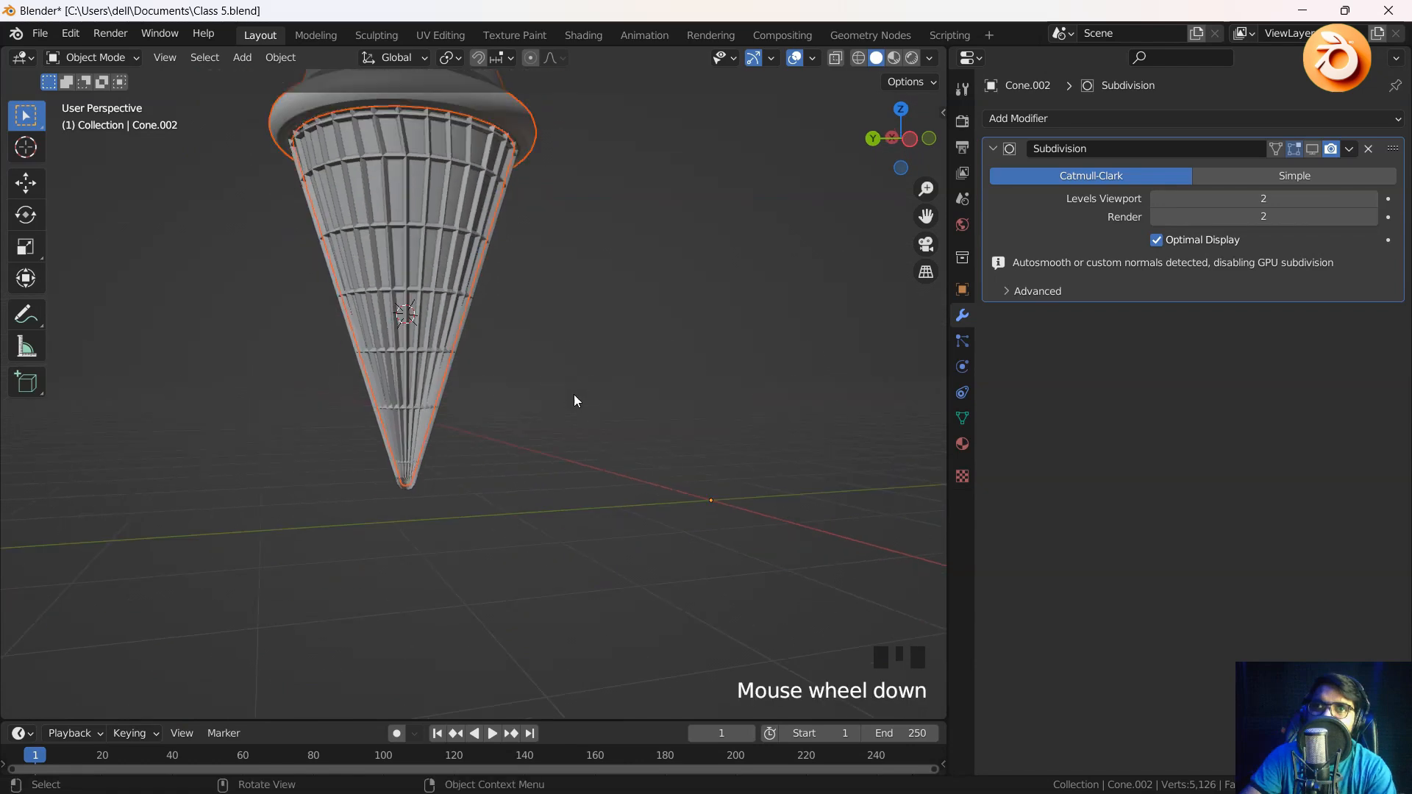
left_click(562, 413)
middle_click_drag(562, 416, 567, 475)
scroll(580, 497, "up", 2)
scroll(530, 507, "down", 1)
Set the solid inner cone's origin to its Center of Mass (Surface)
left_click(510, 410)
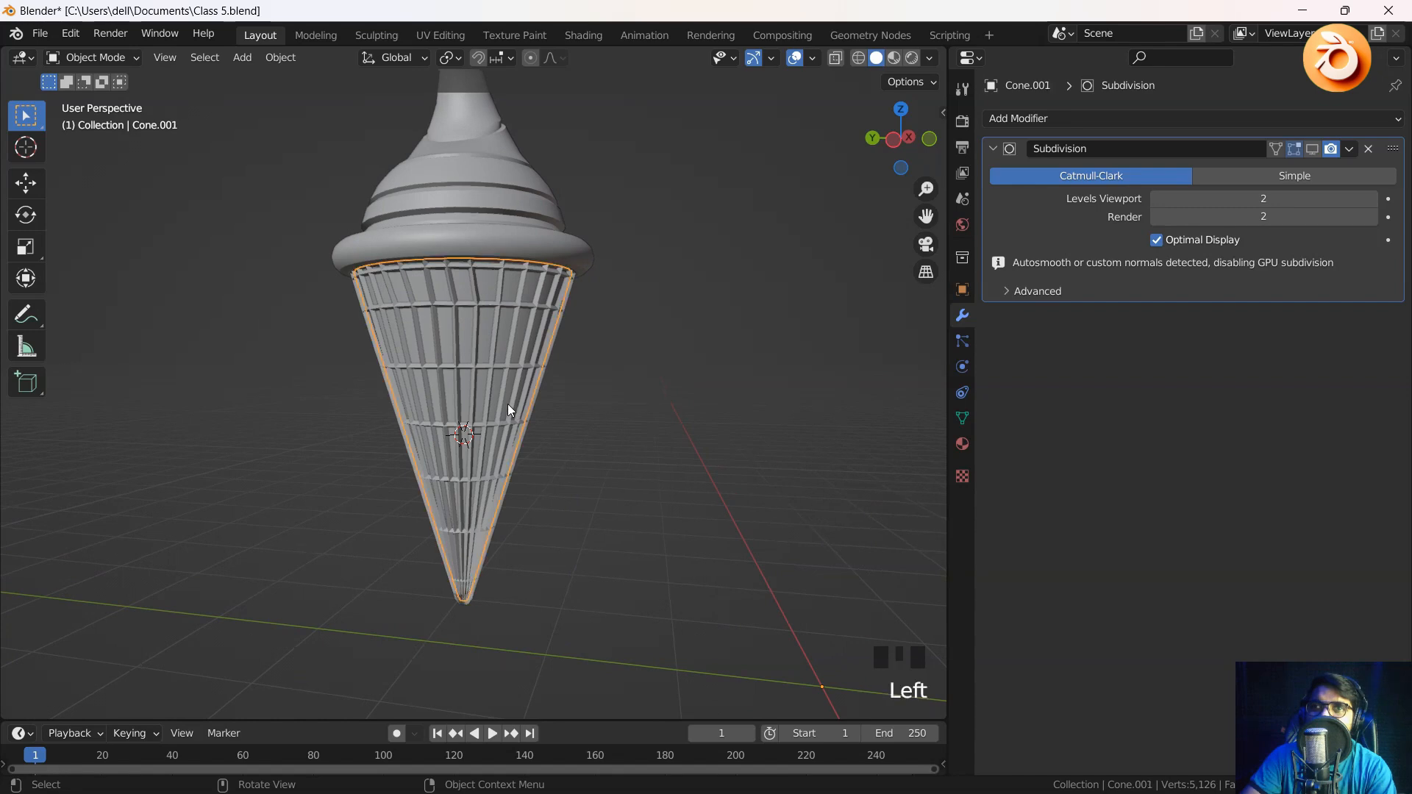
scroll(476, 448, "up", 2)
middle_click_drag(477, 445, 500, 470, "shift")
key("s")
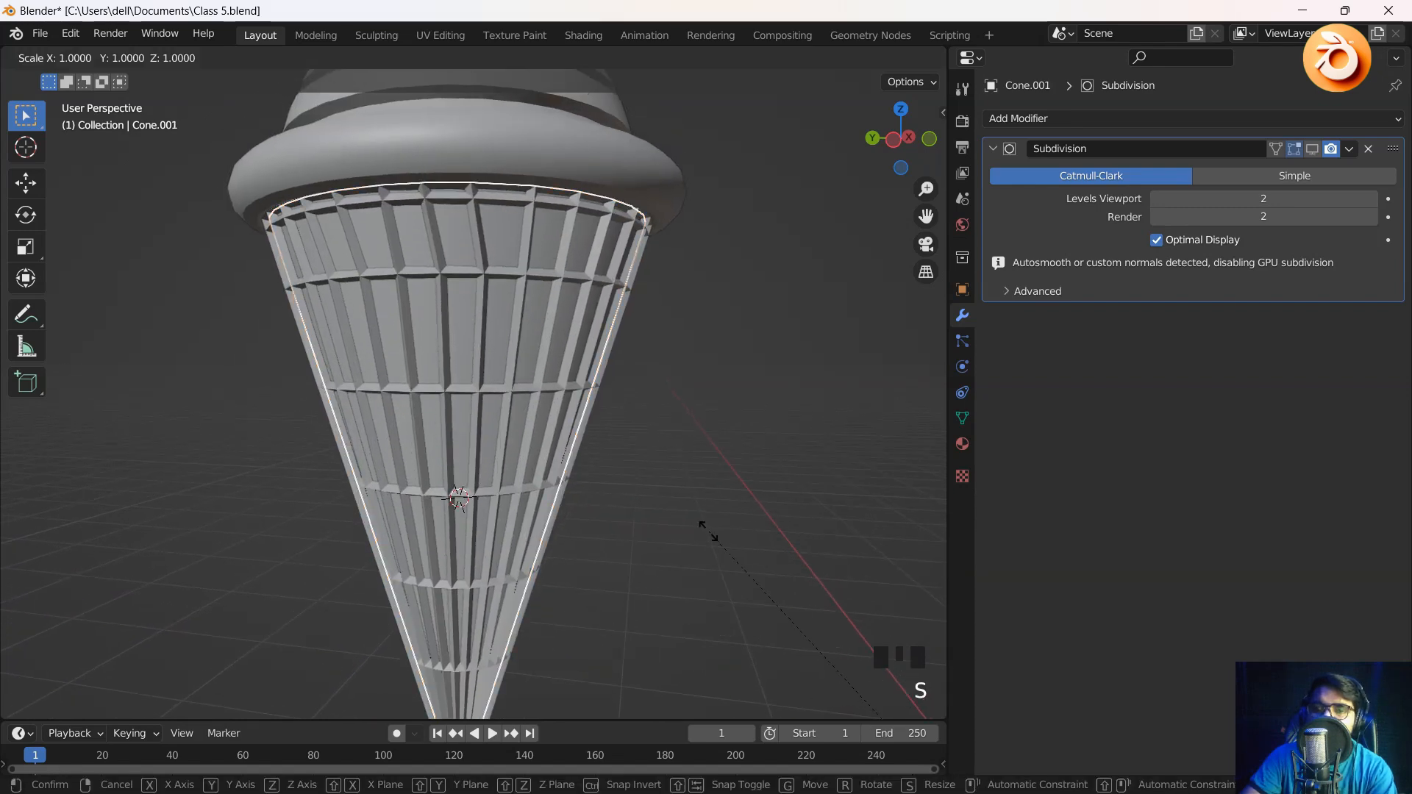
left_click(675, 503, "shift")
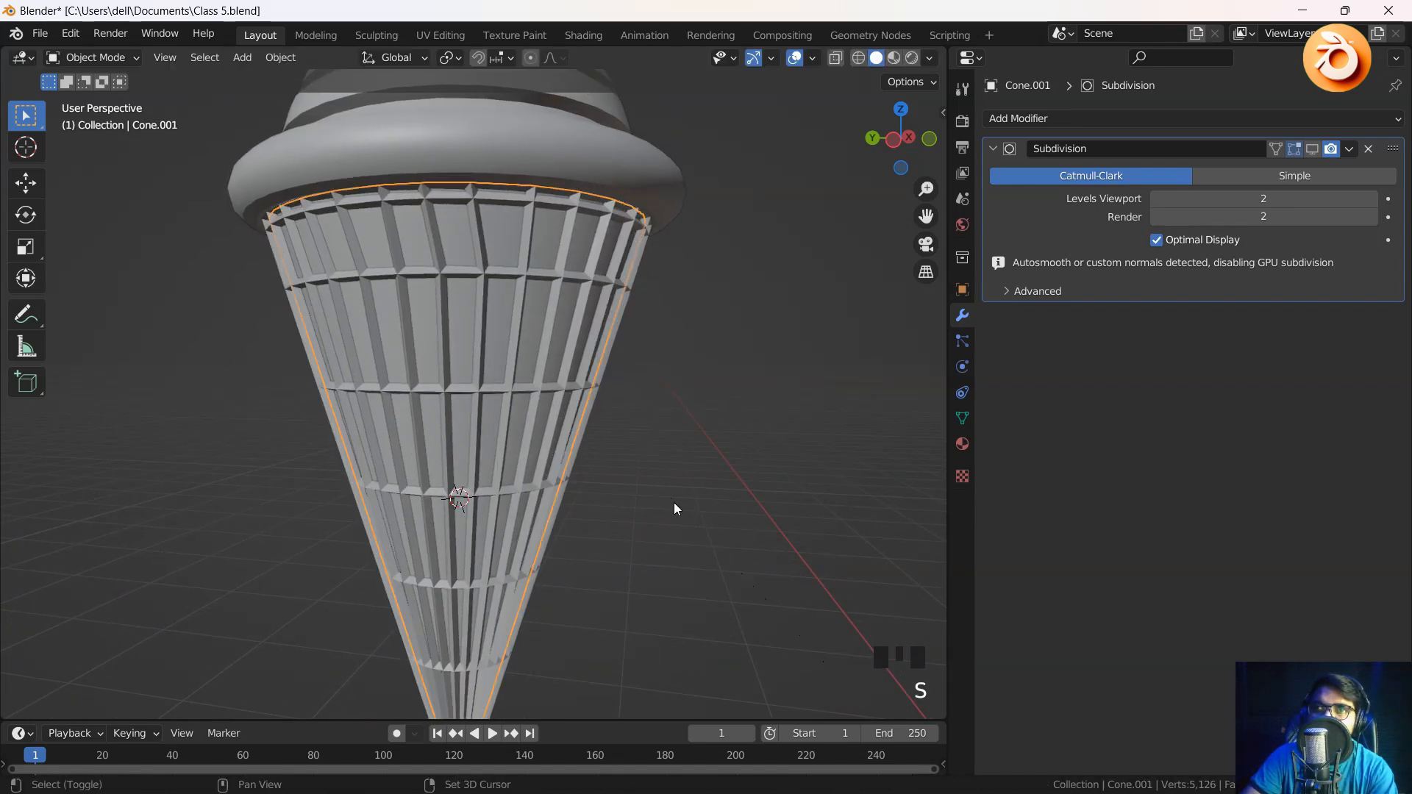
scroll(603, 495, "down", 4)
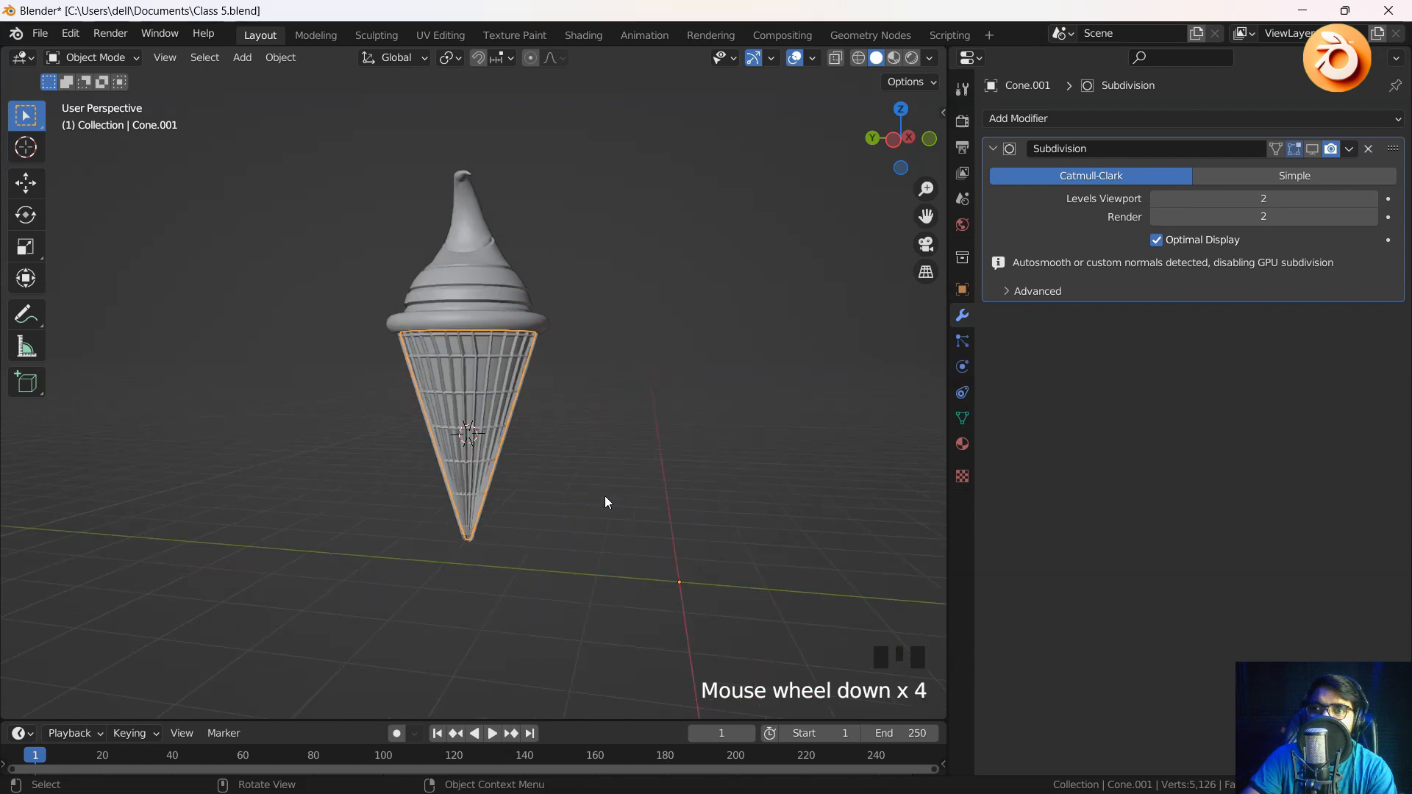
left_click(278, 58)
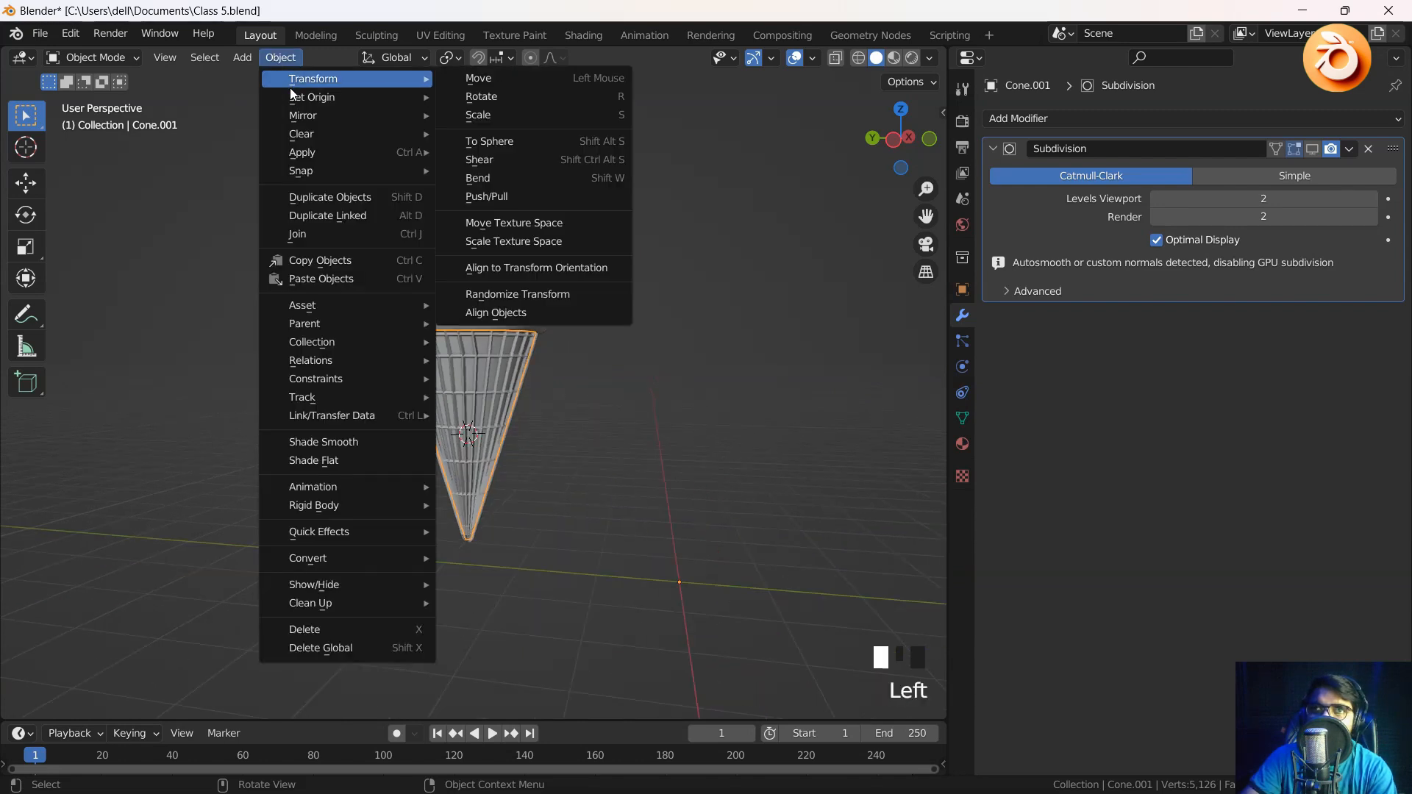
mouse_move(309, 96)
left_click(544, 157)
scroll(502, 317, "up", 3)
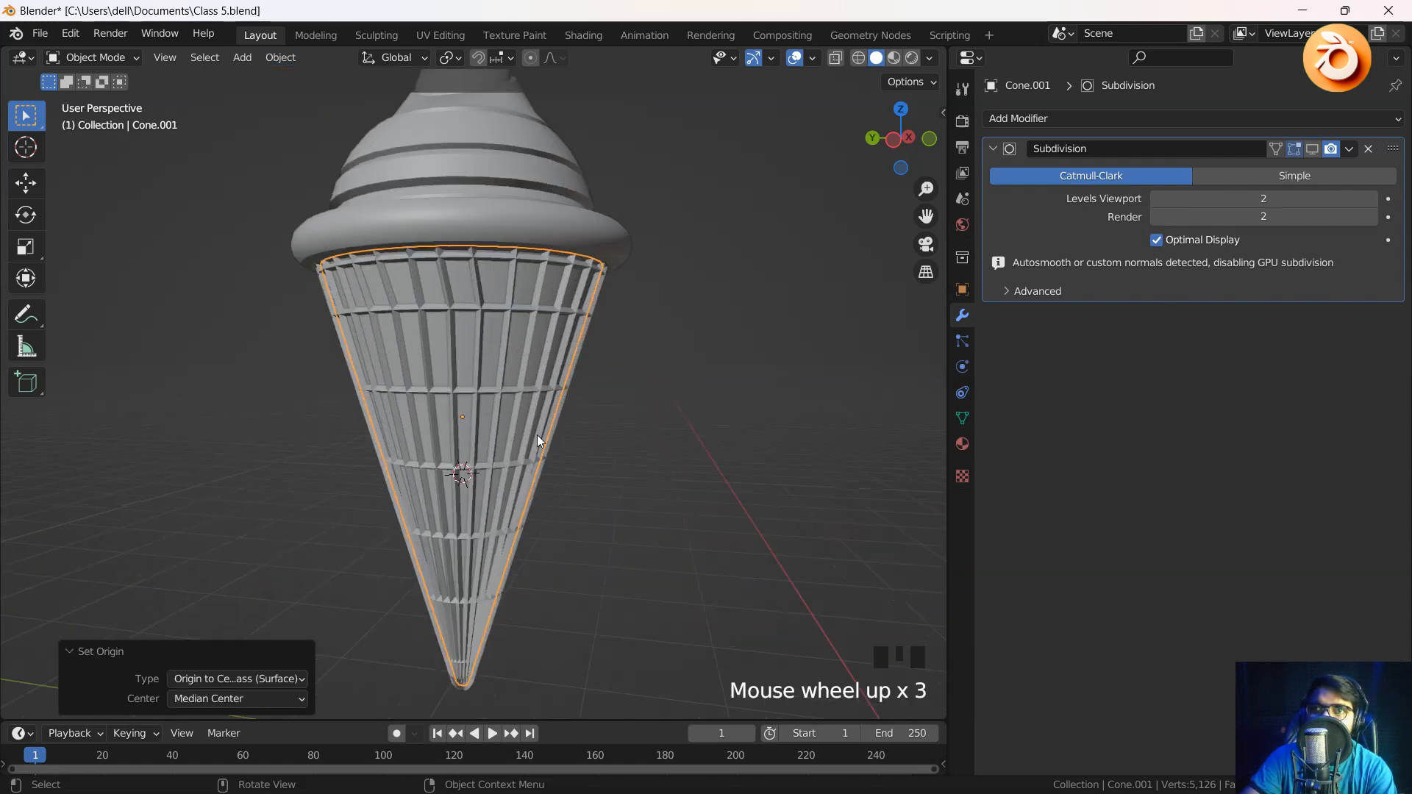
Try to scale the solid inner cone down slightly about its origin, and undo the scaling
key("s")
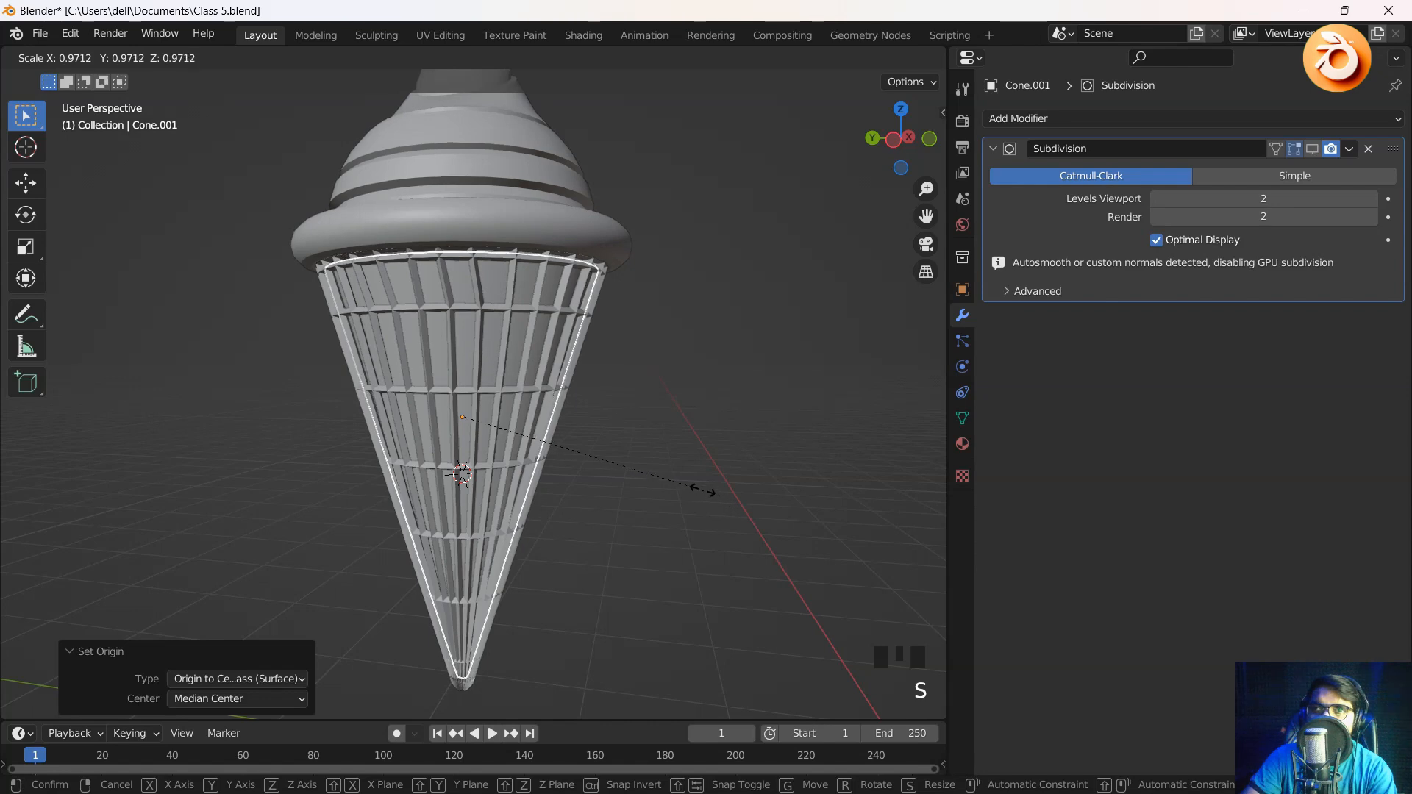
left_click(686, 483)
scroll(531, 469, "up", 1)
middle_click_drag(532, 470, 531, 448)
key("ctrl+z")
Set the wireframe cone's origin to its Center of Mass (Surface)
left_click(580, 446)
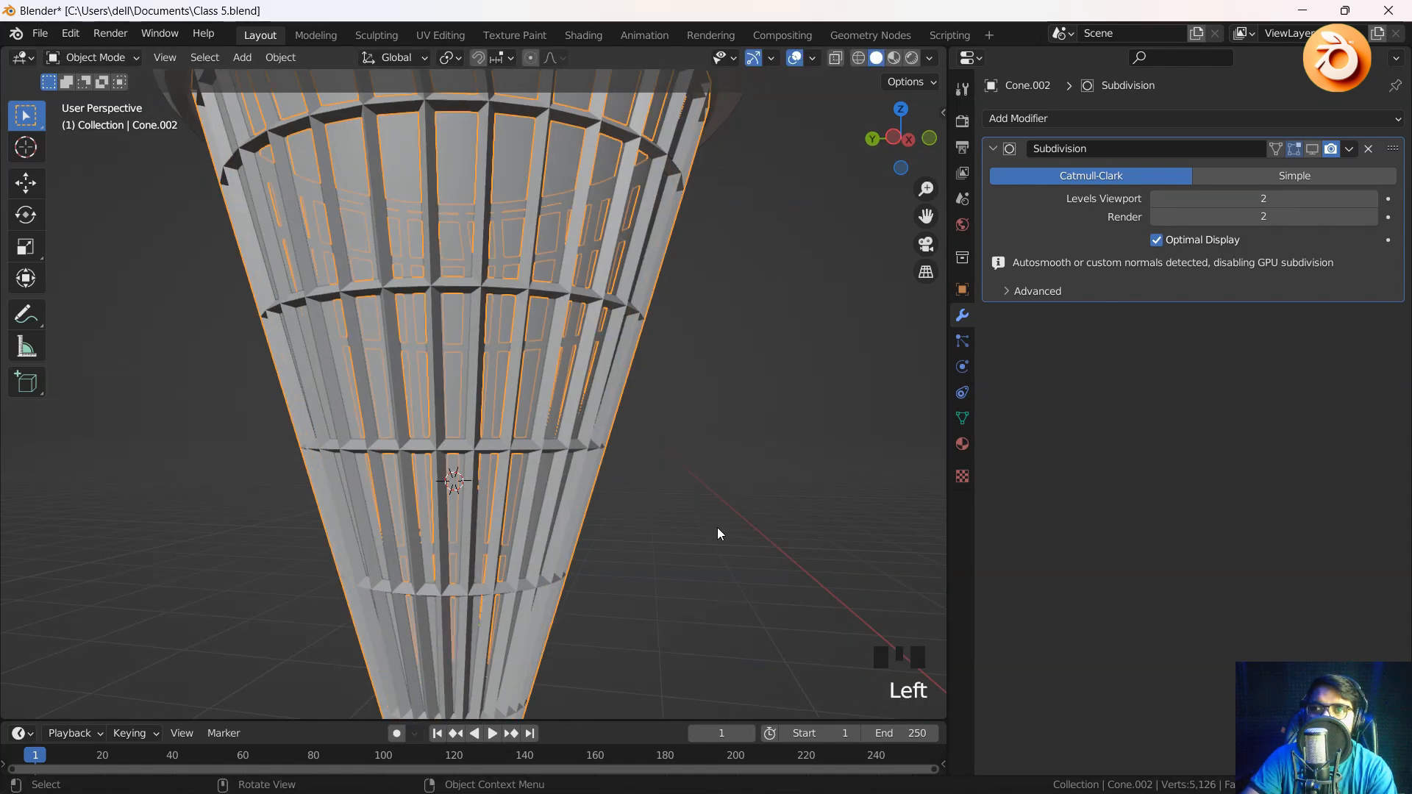
key("s")
right_click(805, 546)
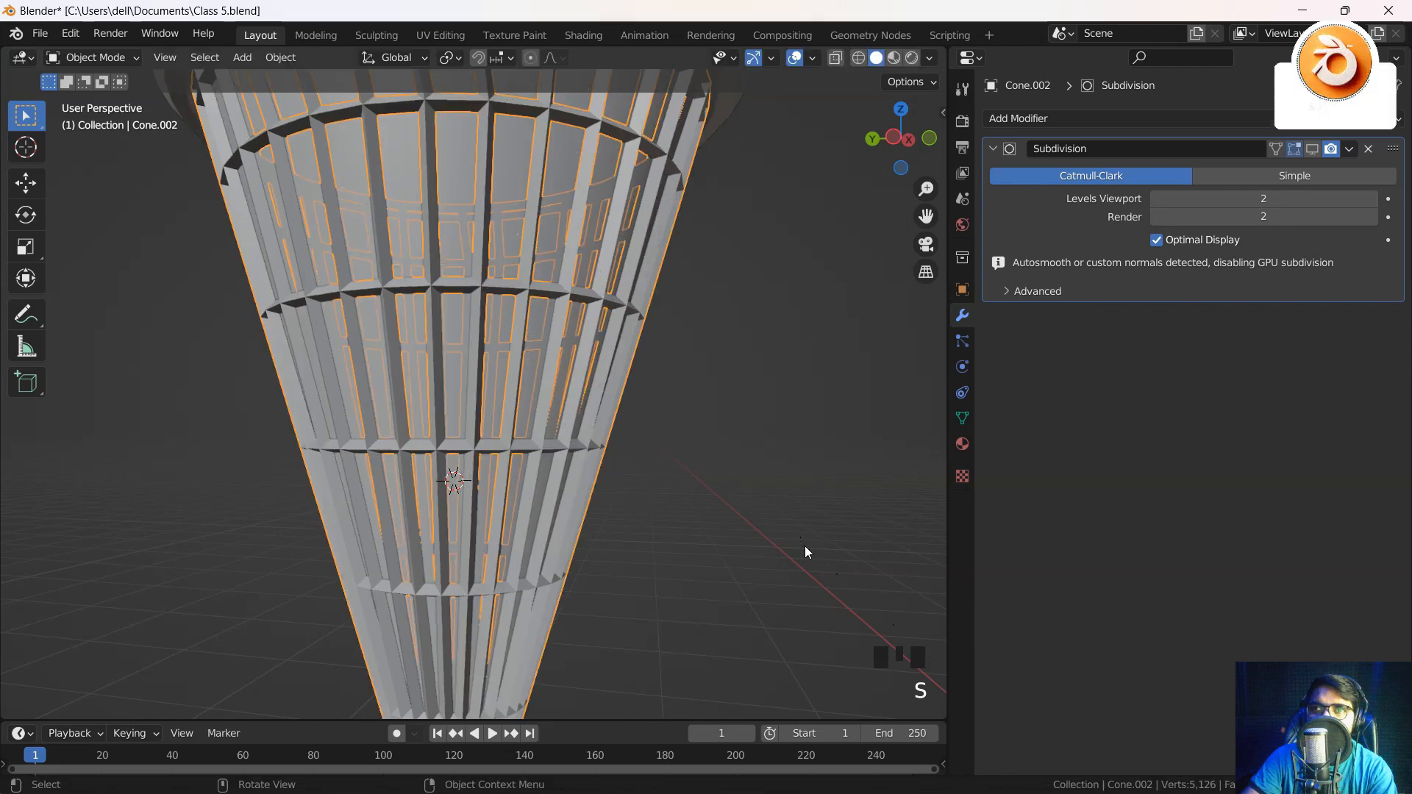
left_click(292, 66)
mouse_move(332, 97)
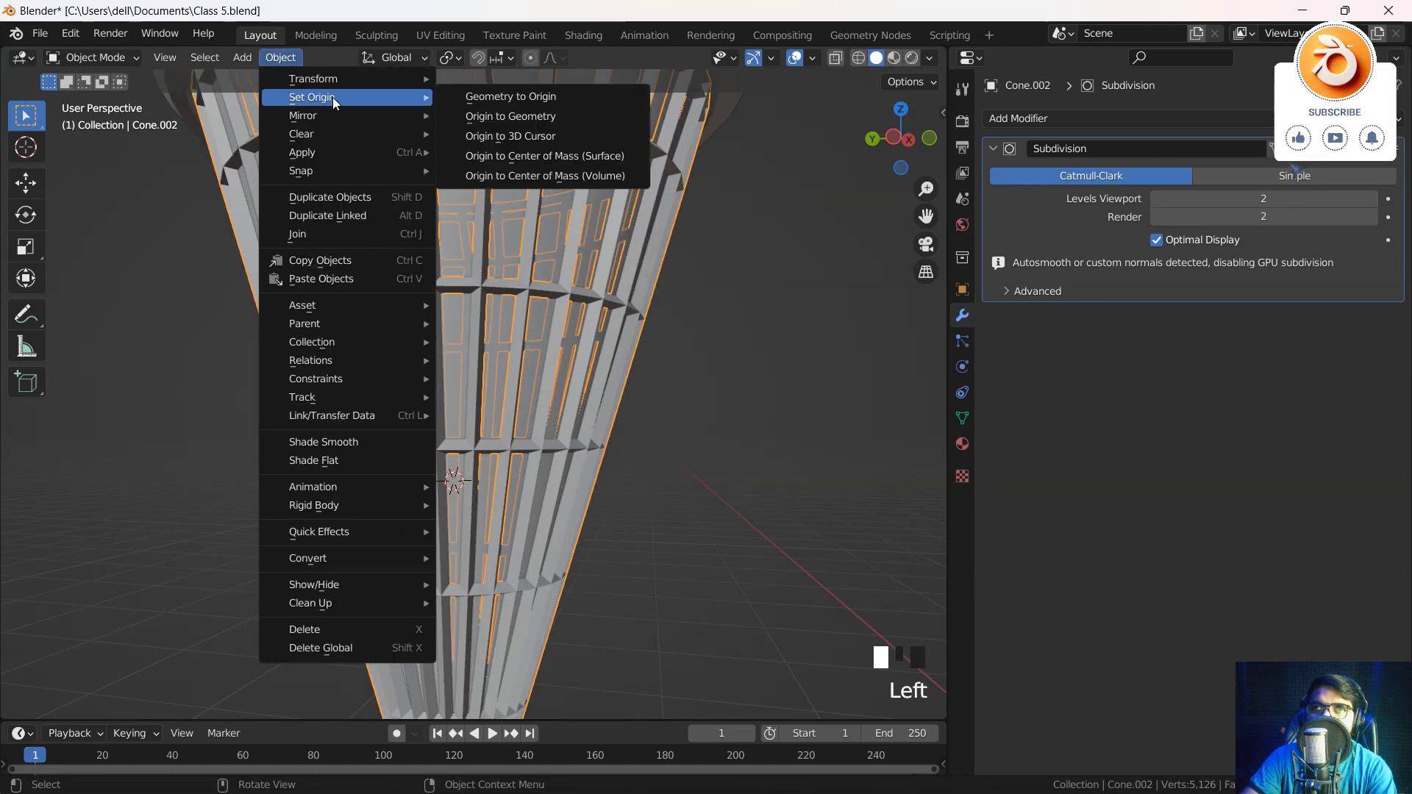
left_click(536, 156)
Scale the wireframe cone down slightly so its grid sits closer to the inner cone's surface, and deselect it
key("s")
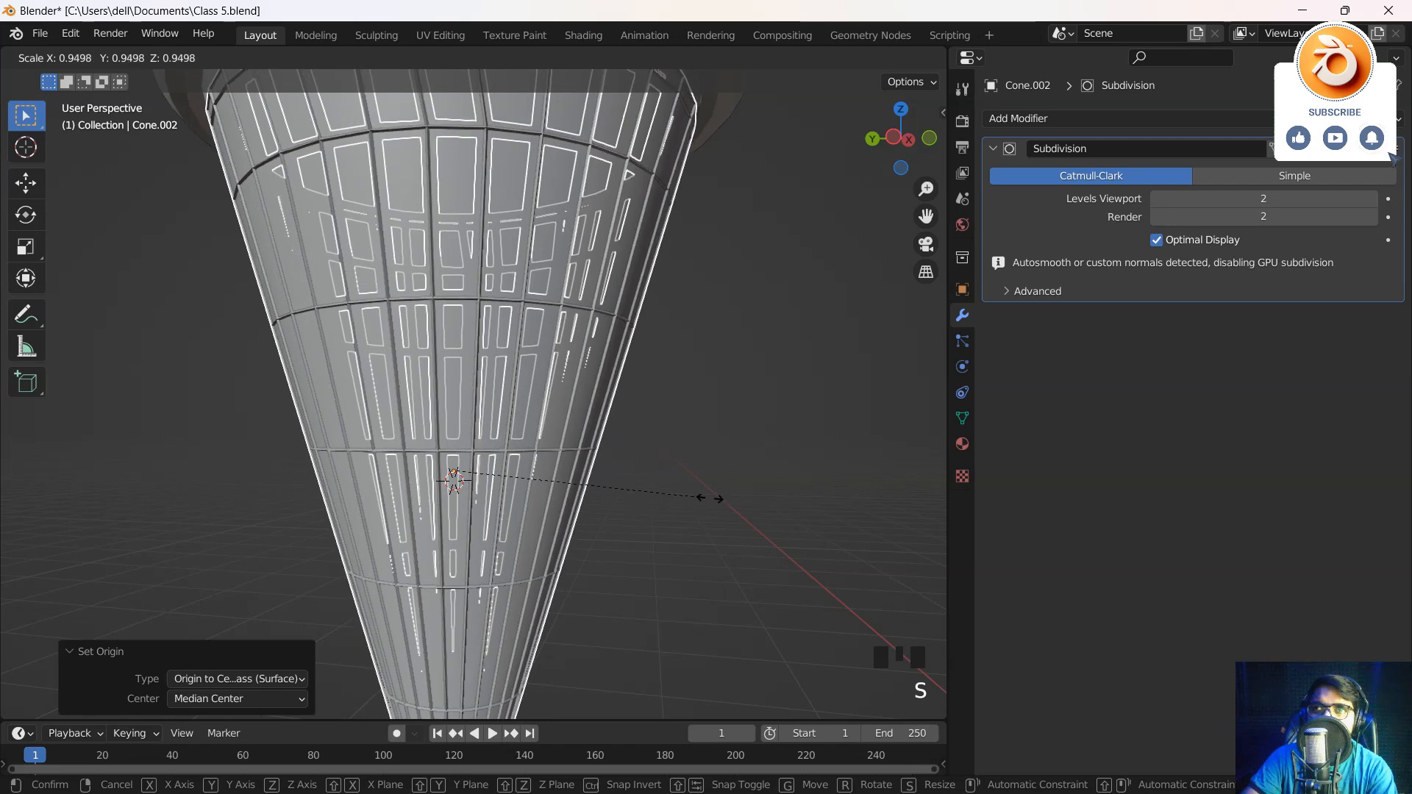
left_click(768, 505)
left_click(682, 493)
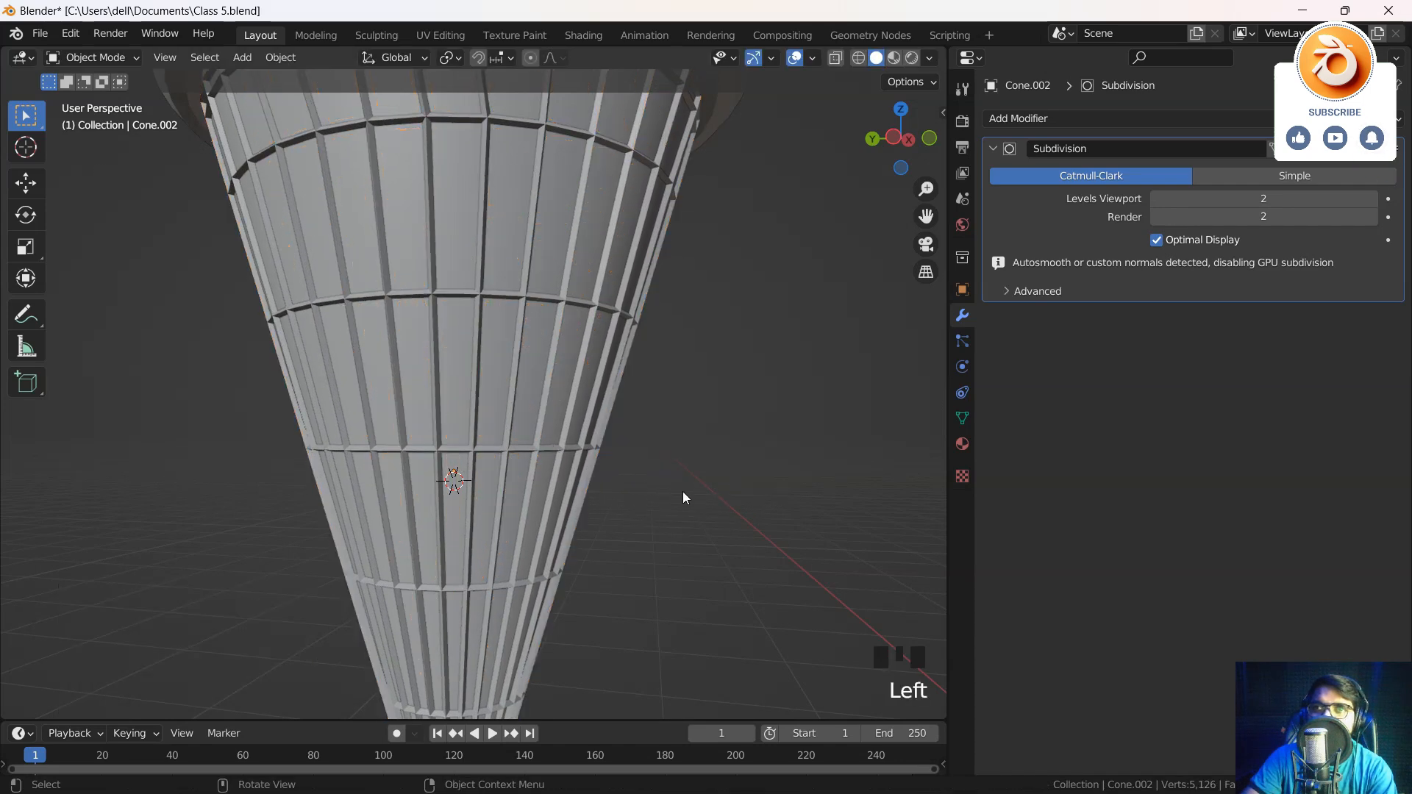
scroll(672, 493, "down", 3)
middle_click_drag(672, 492, 772, 541)
scroll(689, 536, "down", 2)
Enable the Subdivision modifier's viewport display on the ice cream swirl, the wireframe cone and the inner cone
left_click(541, 343)
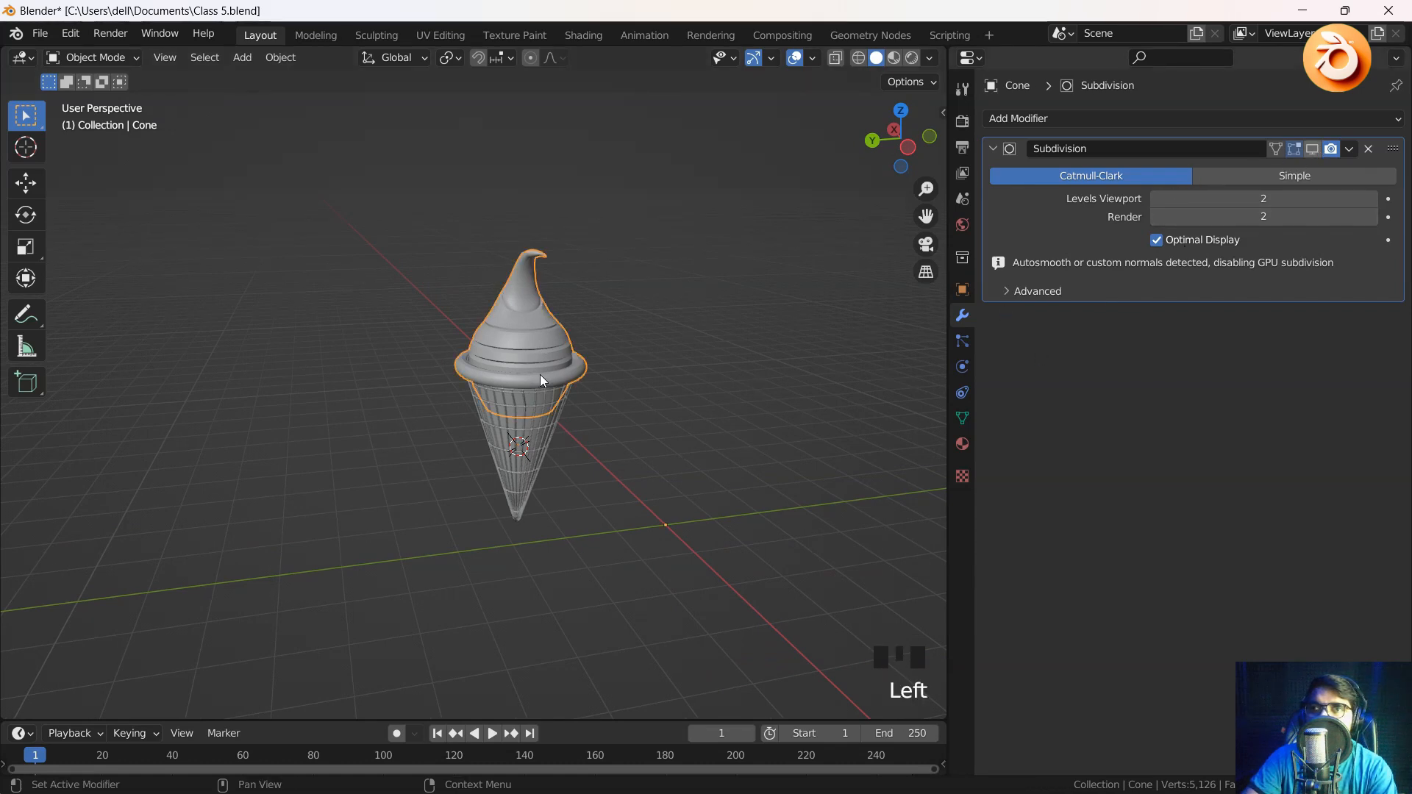
left_click(536, 396)
left_click(533, 399)
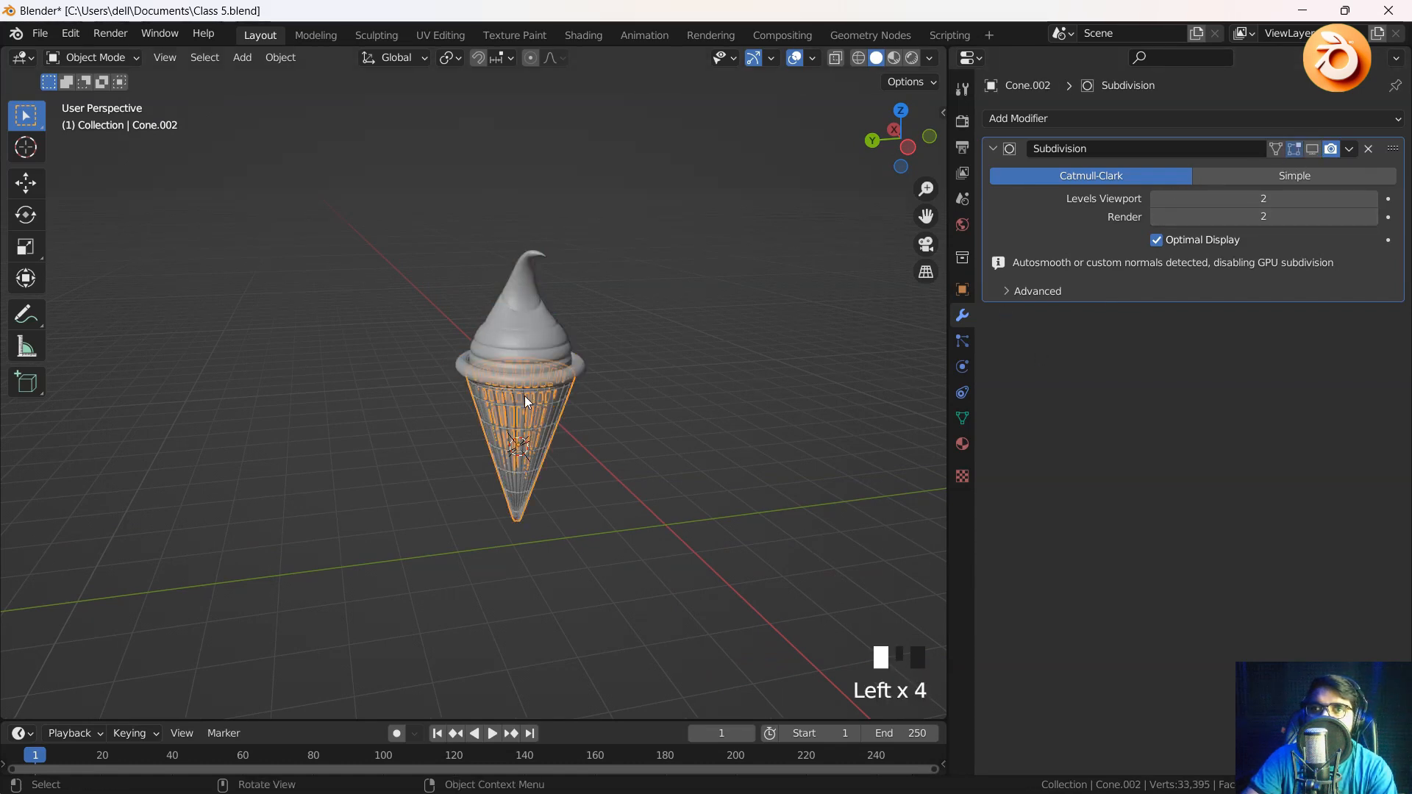
left_click(1312, 150)
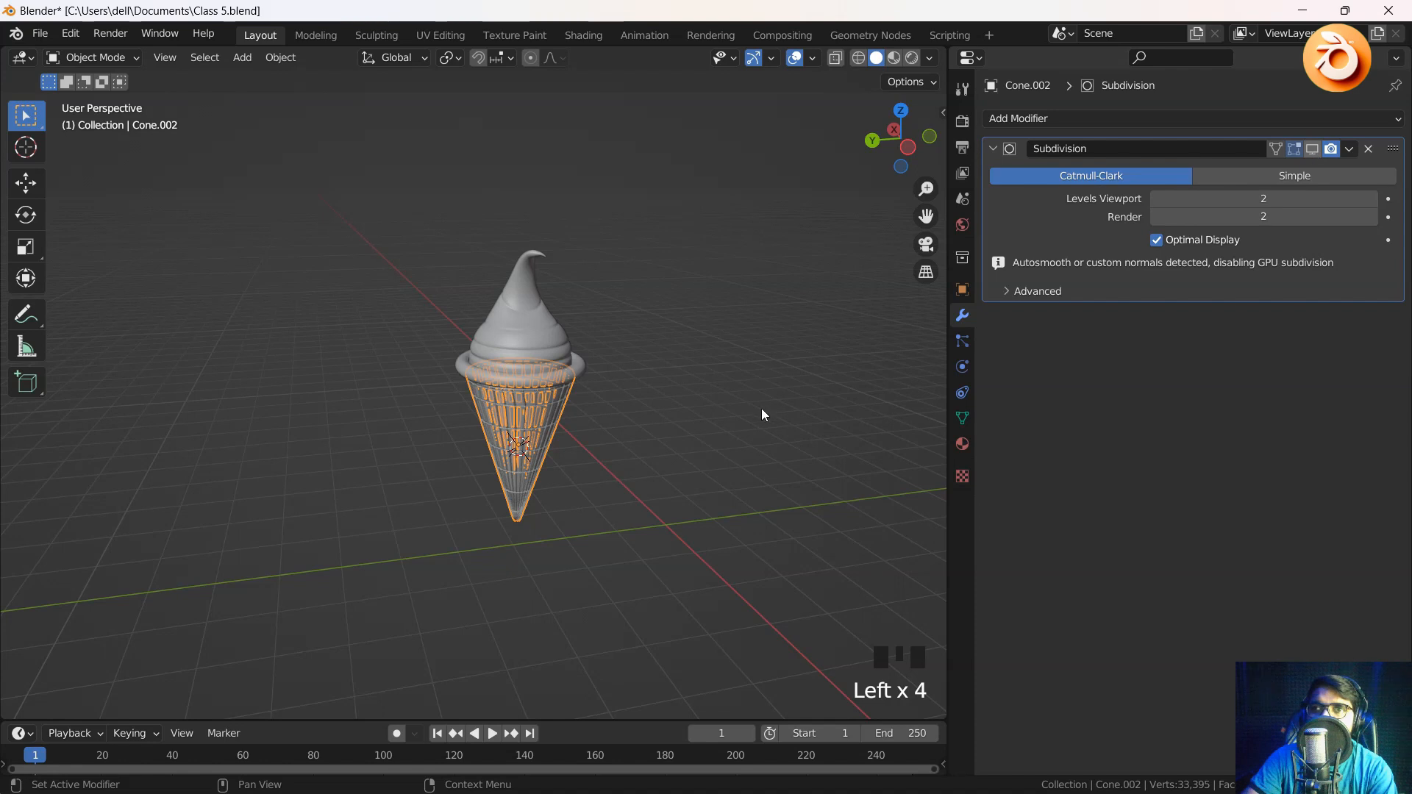
left_click(523, 423)
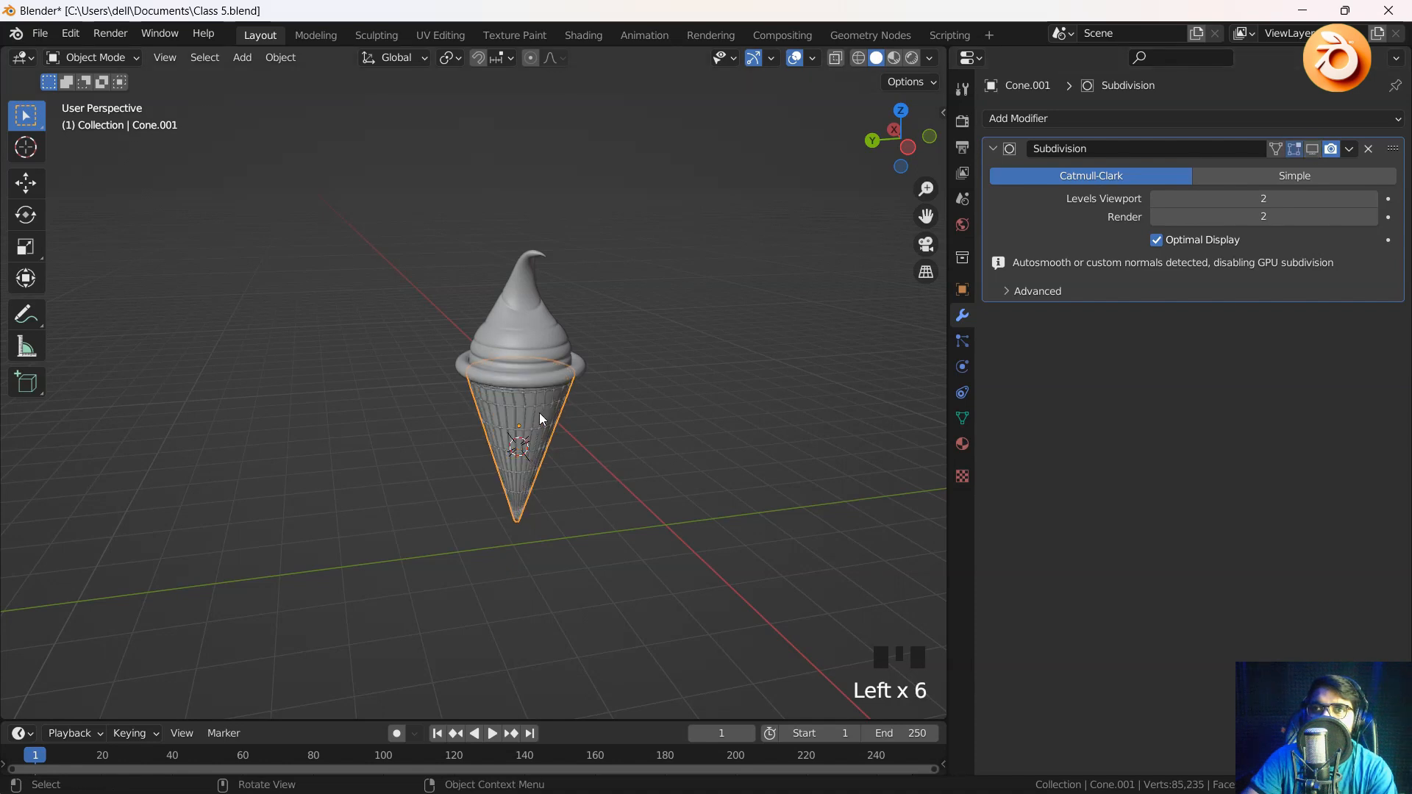
left_click(1310, 147)
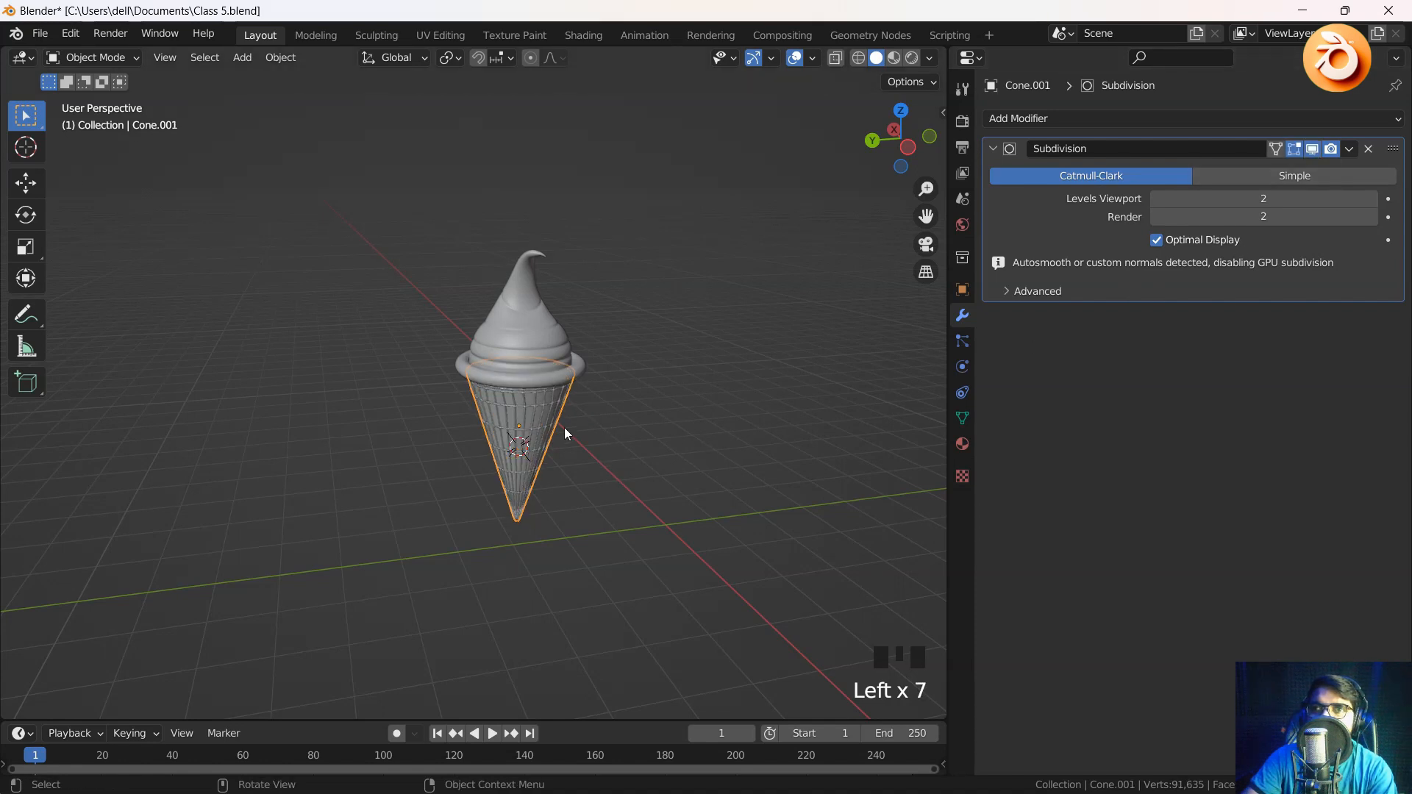
Deselect the cone and examine the smoothed ice cream model from several angles
scroll(558, 426, "up", 3)
middle_click_drag(558, 426, 590, 387)
left_click(765, 425)
middle_click_drag(765, 426, 703, 409, "shift")
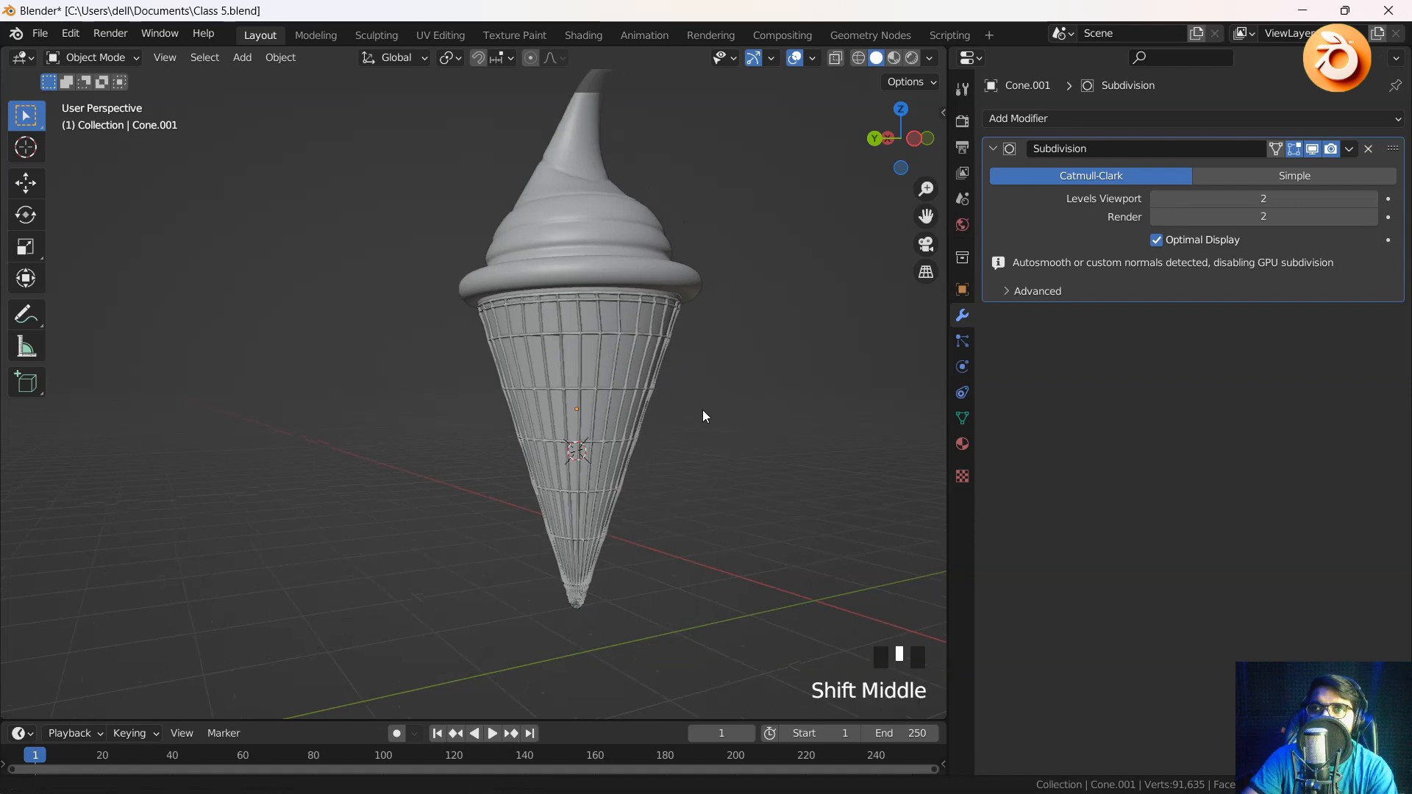
scroll(594, 424, "up", 2)
middle_click_drag(583, 423, 543, 412)
scroll(495, 380, "down", 2)
scroll(465, 381, "down", 2, "shift")
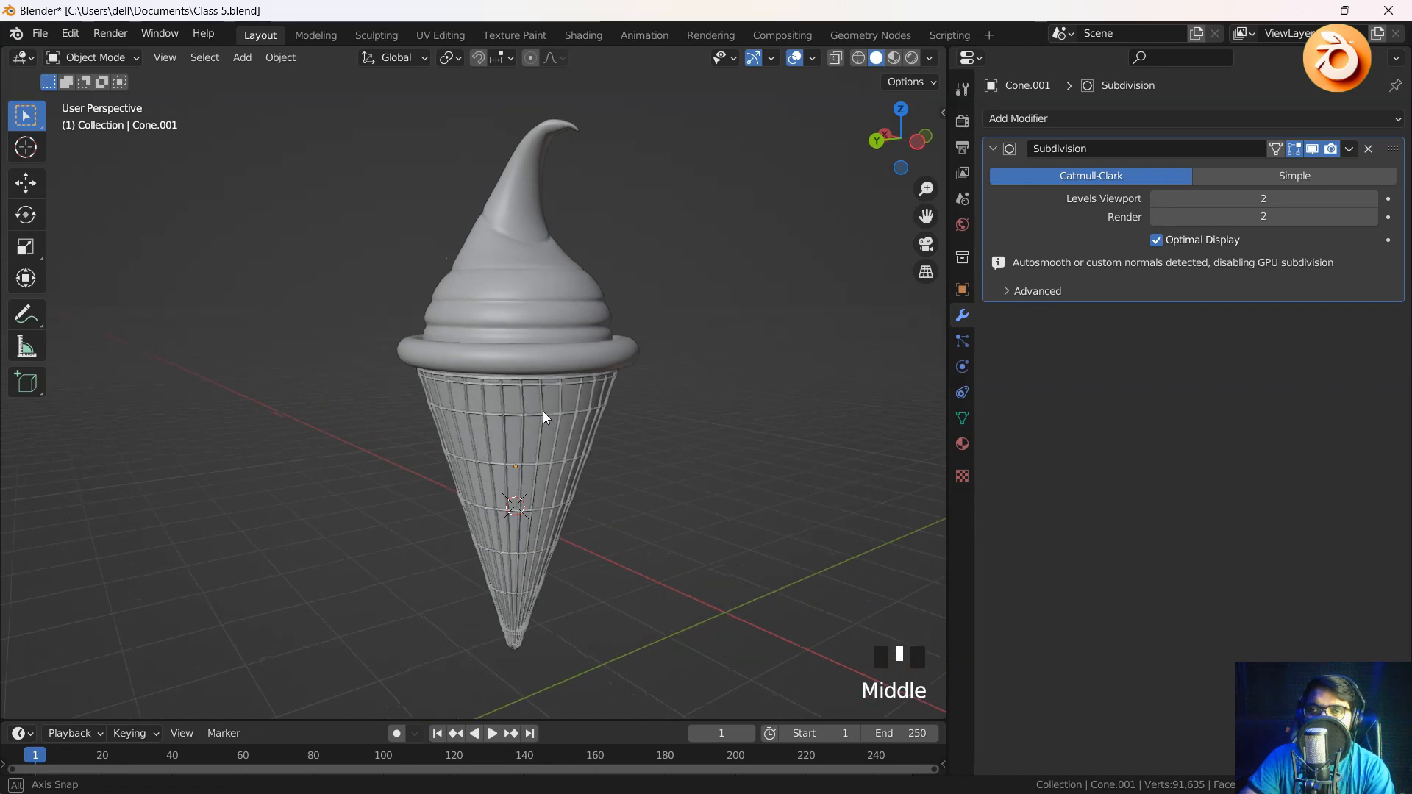
left_click(1103, 120)
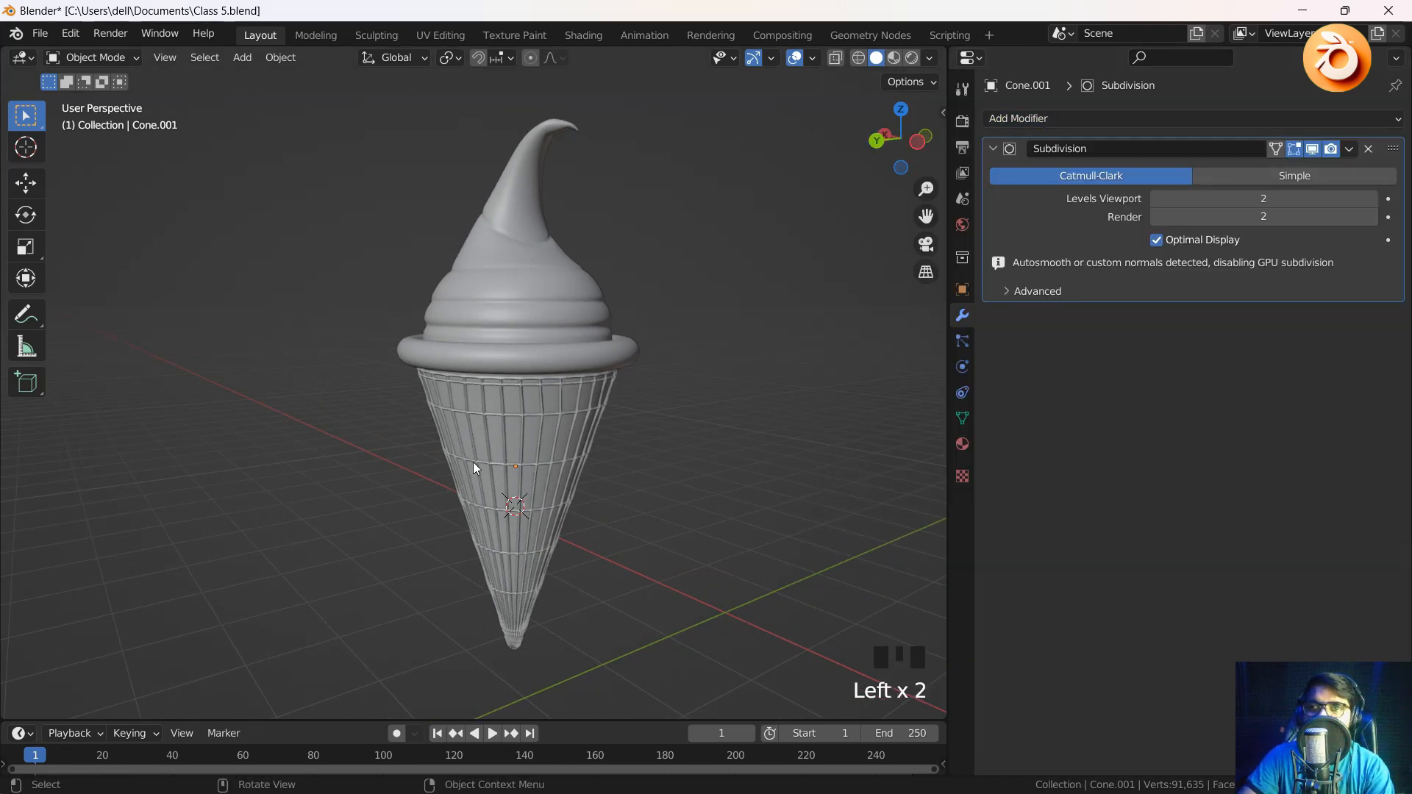
middle_click_drag(532, 468, 436, 416)
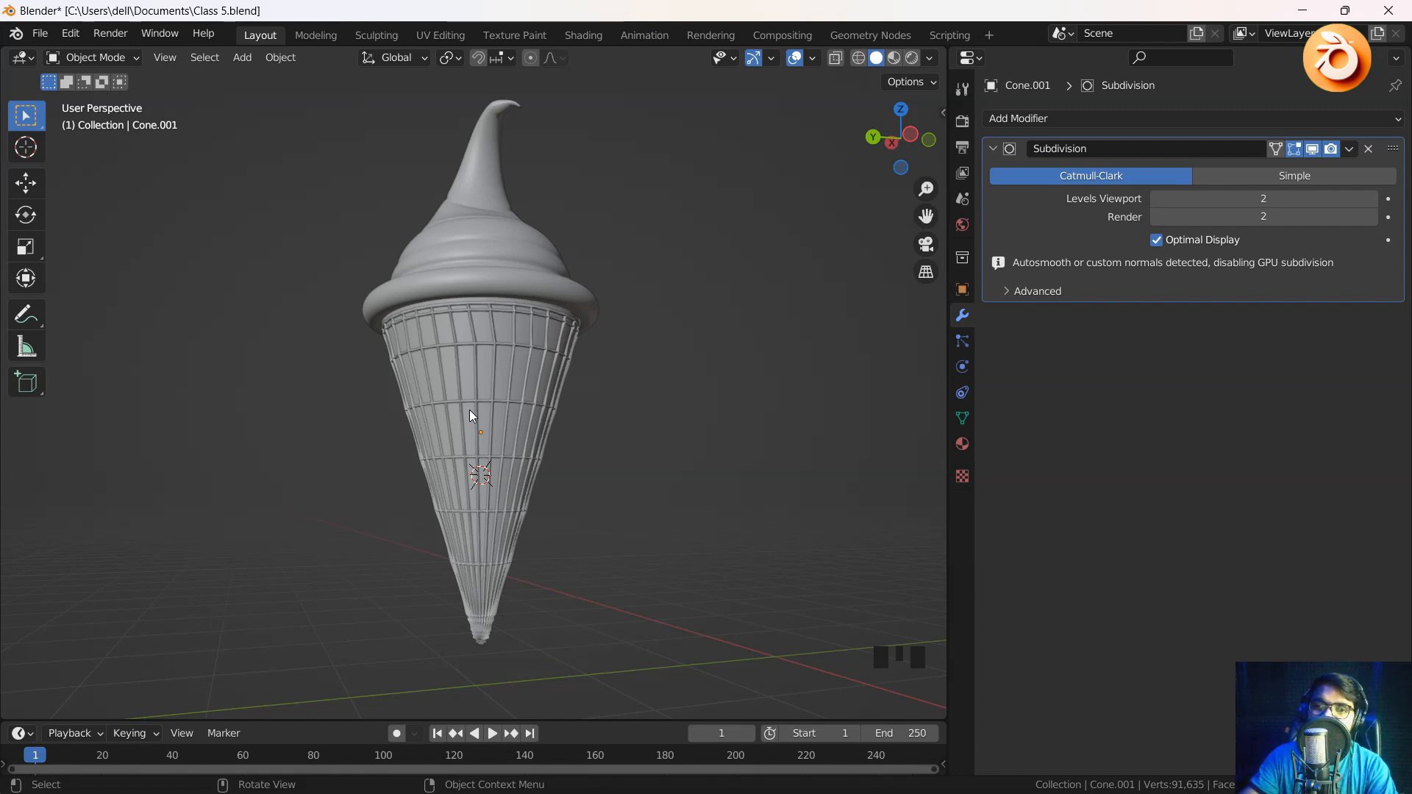
Add a UV sphere with 32 segments, 16 rings and 1 m radius, and move it beside the ice cream in front view
left_click(247, 58)
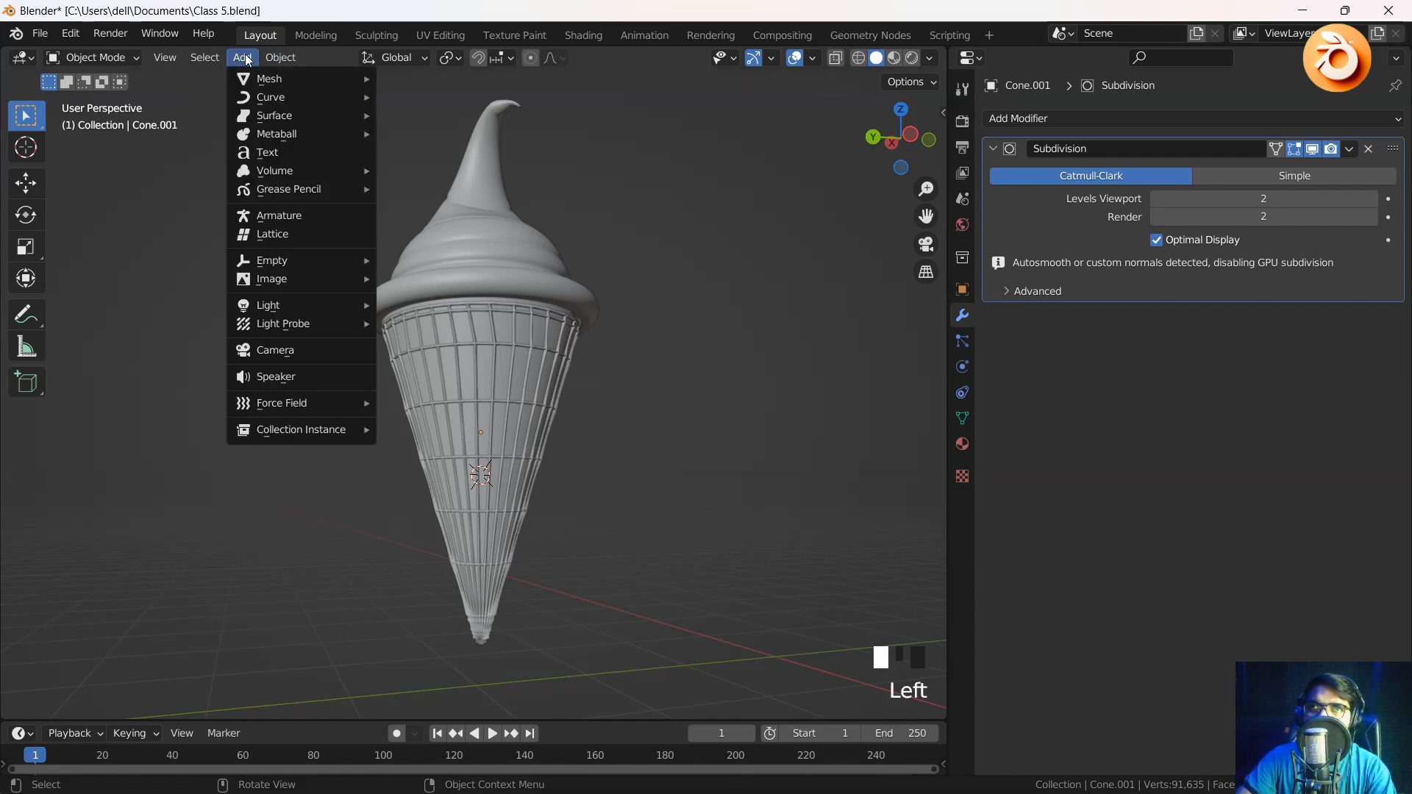
mouse_move(285, 78)
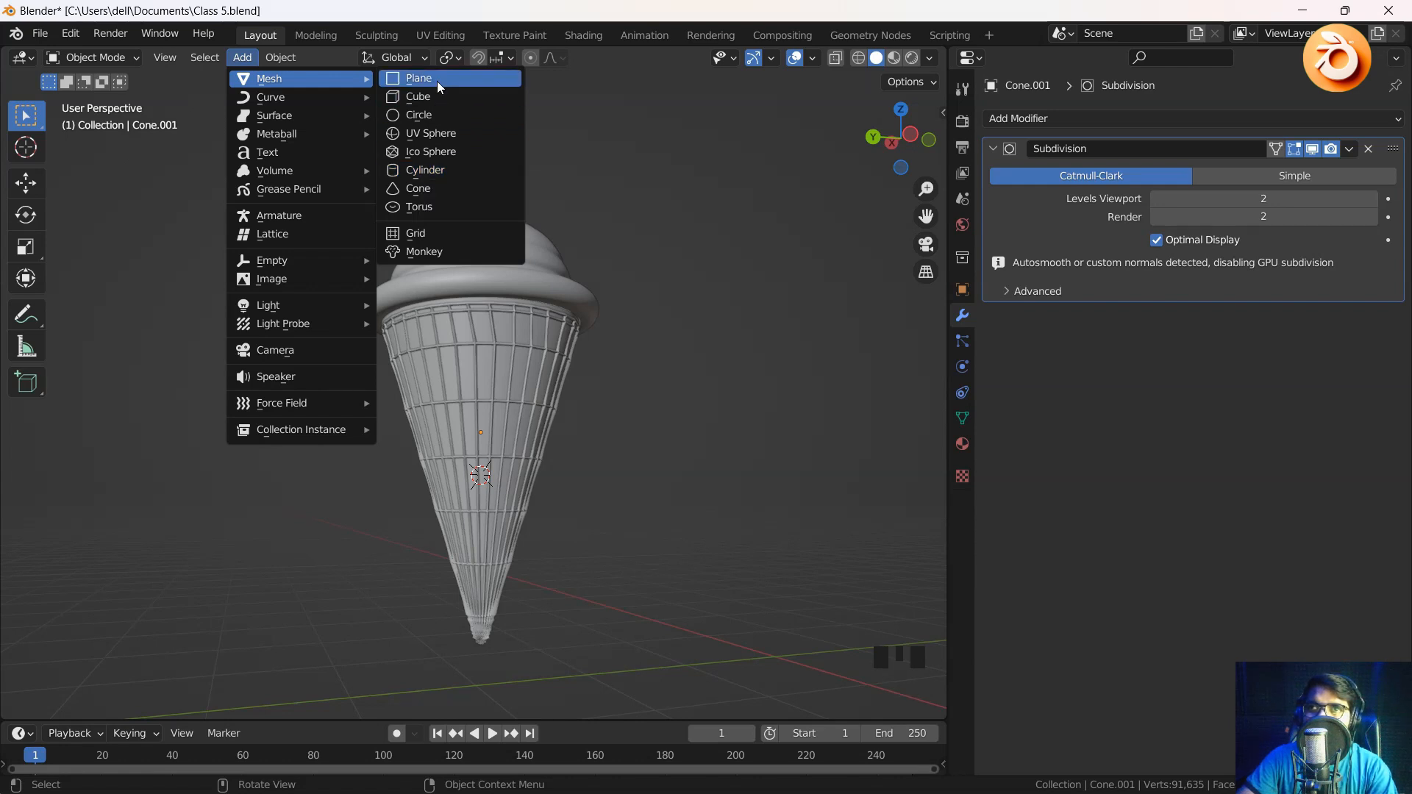
left_click(425, 138)
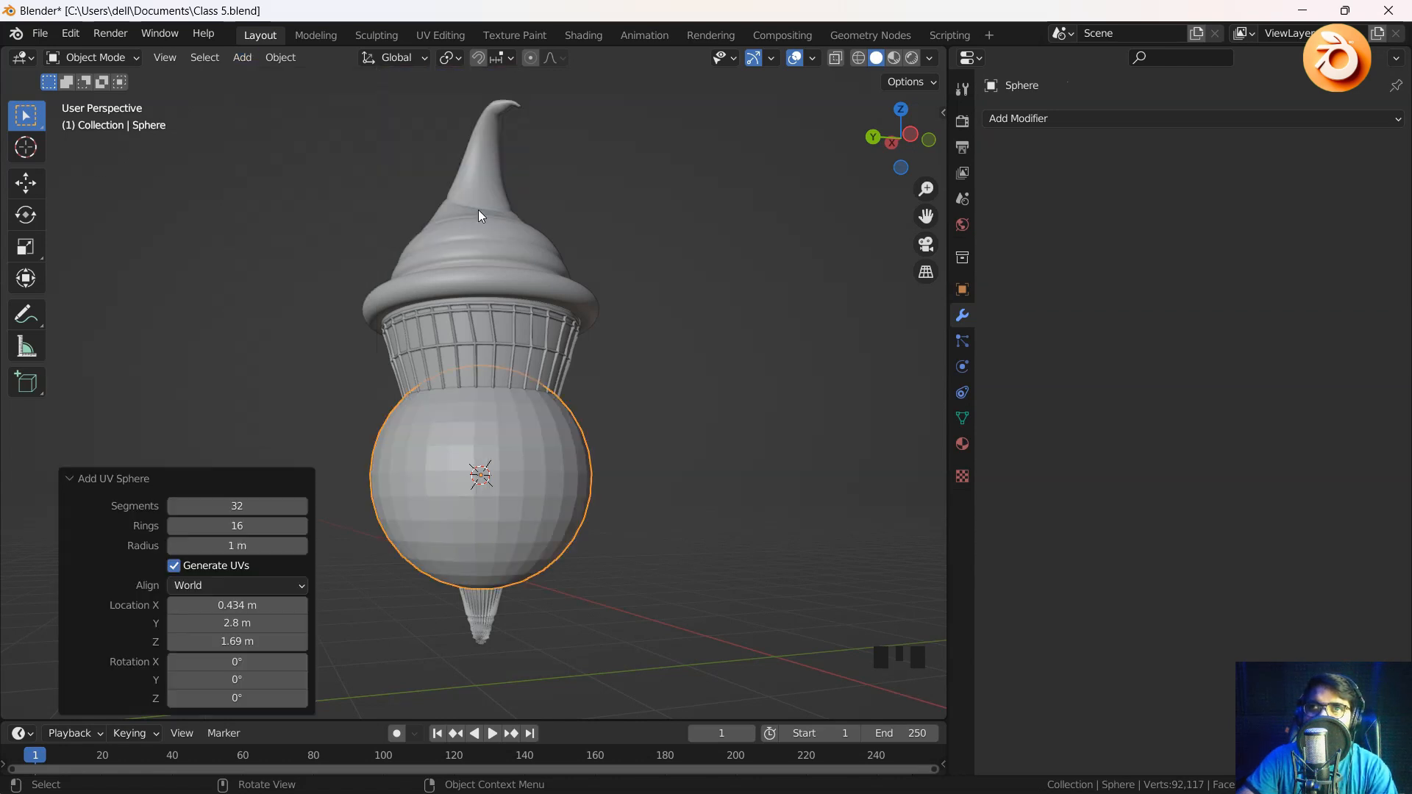
scroll(584, 436, "down", 2)
middle_click_drag(584, 440, 436, 452, "shift")
key("grave")
left_click(365, 355)
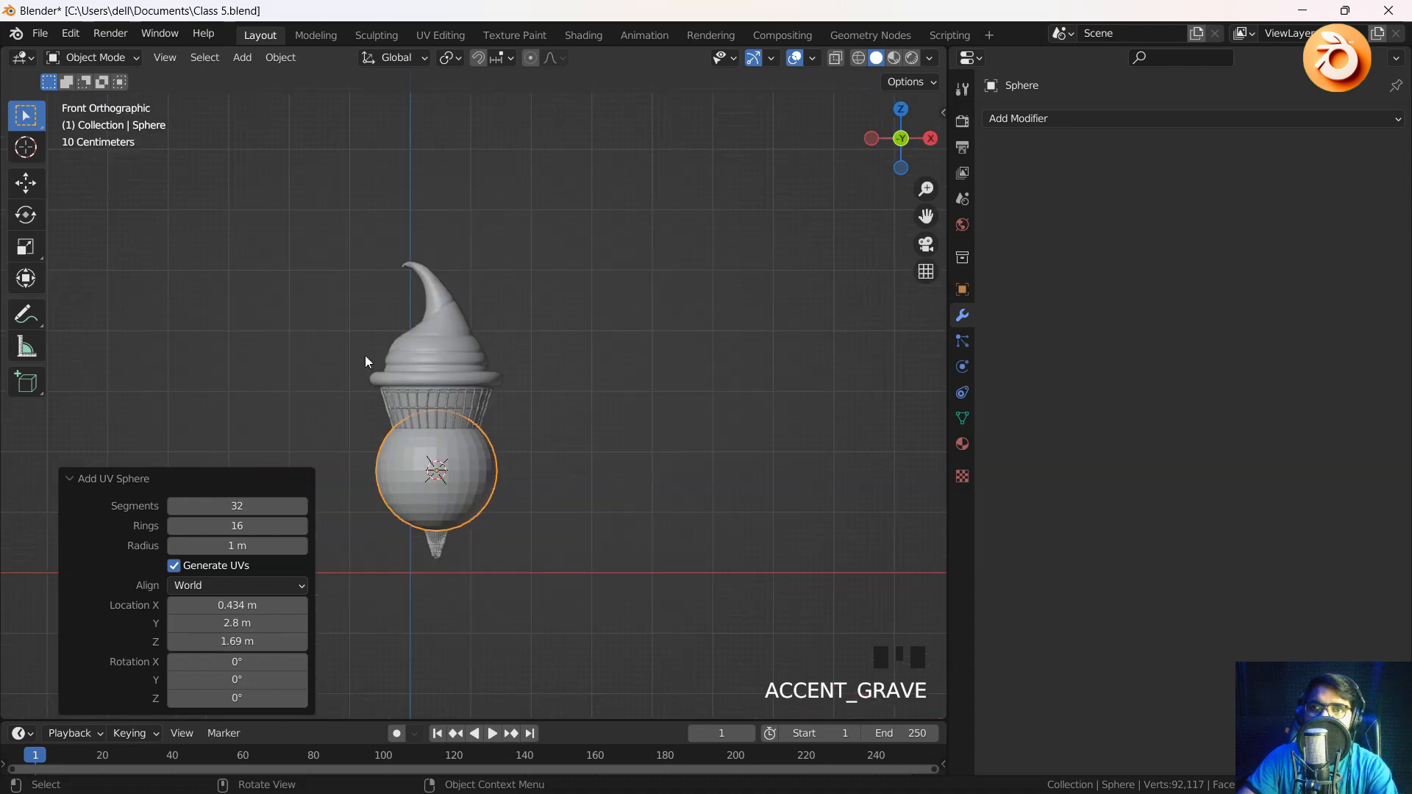
key("g")
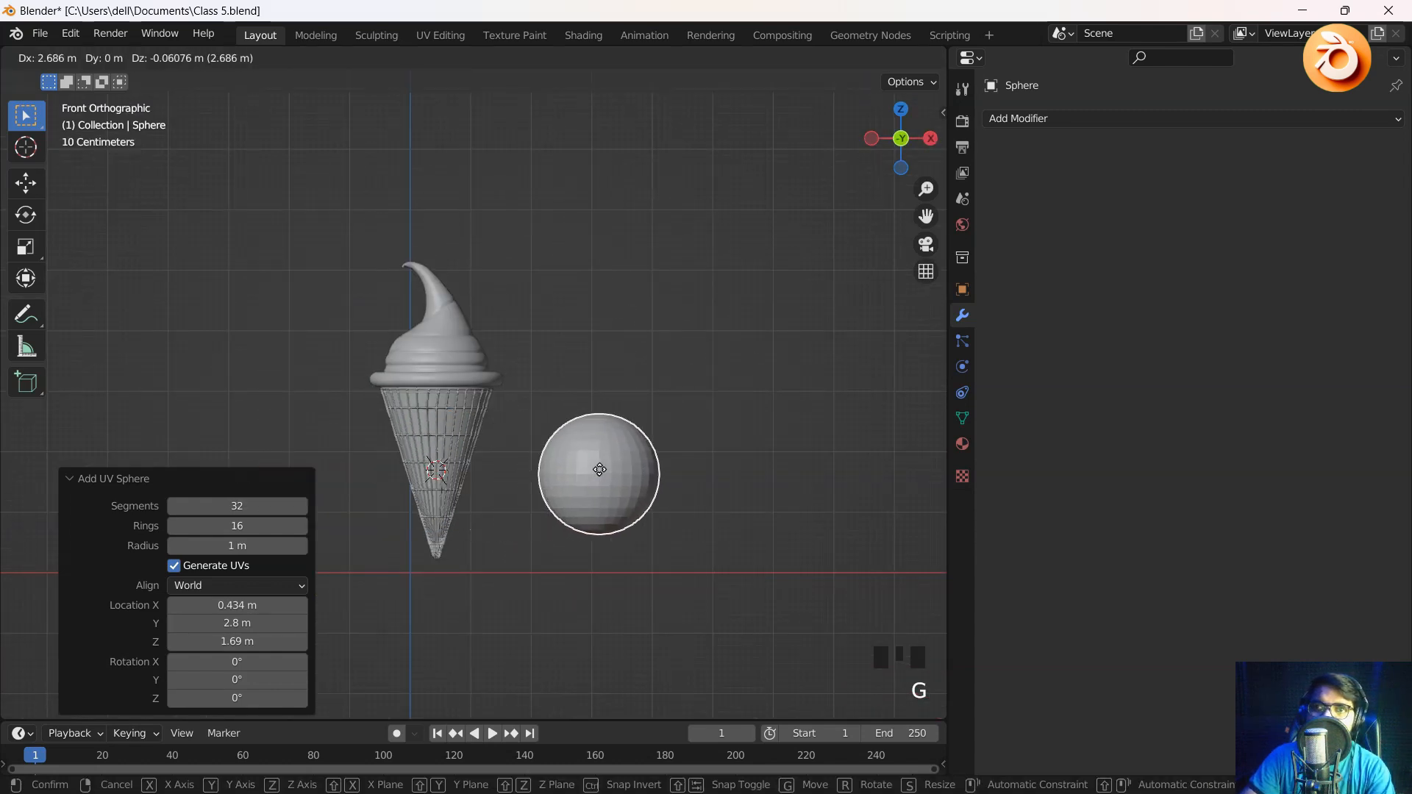
left_click(681, 468)
Delete the sphere's vertices below its equator in Edit Mode with X-ray on, leaving the upper dome
middle_click_drag(682, 469, 509, 398)
key("grave")
left_click(610, 422)
scroll(686, 486, "up", 3)
key("Tab")
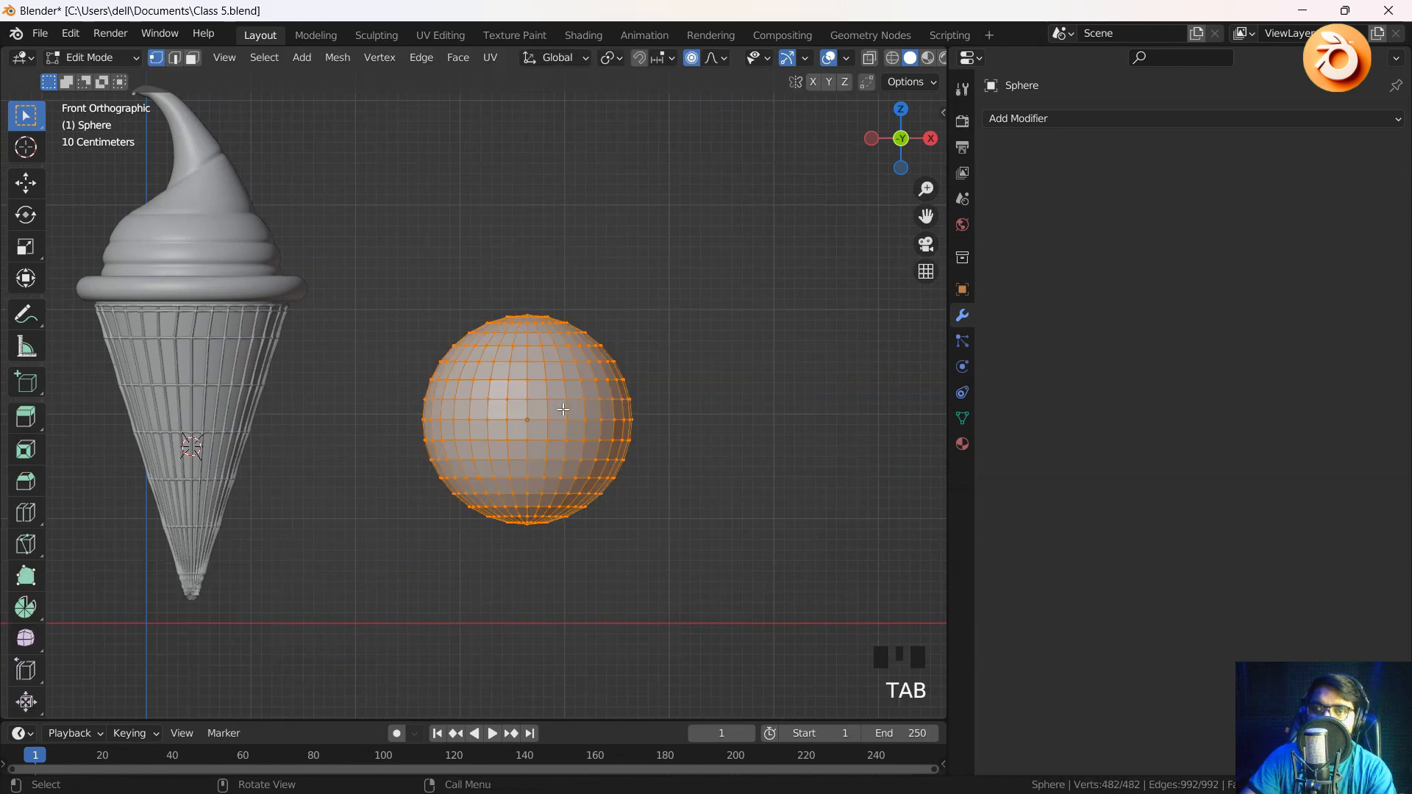
scroll(494, 482, "up", 1)
key("alt+z")
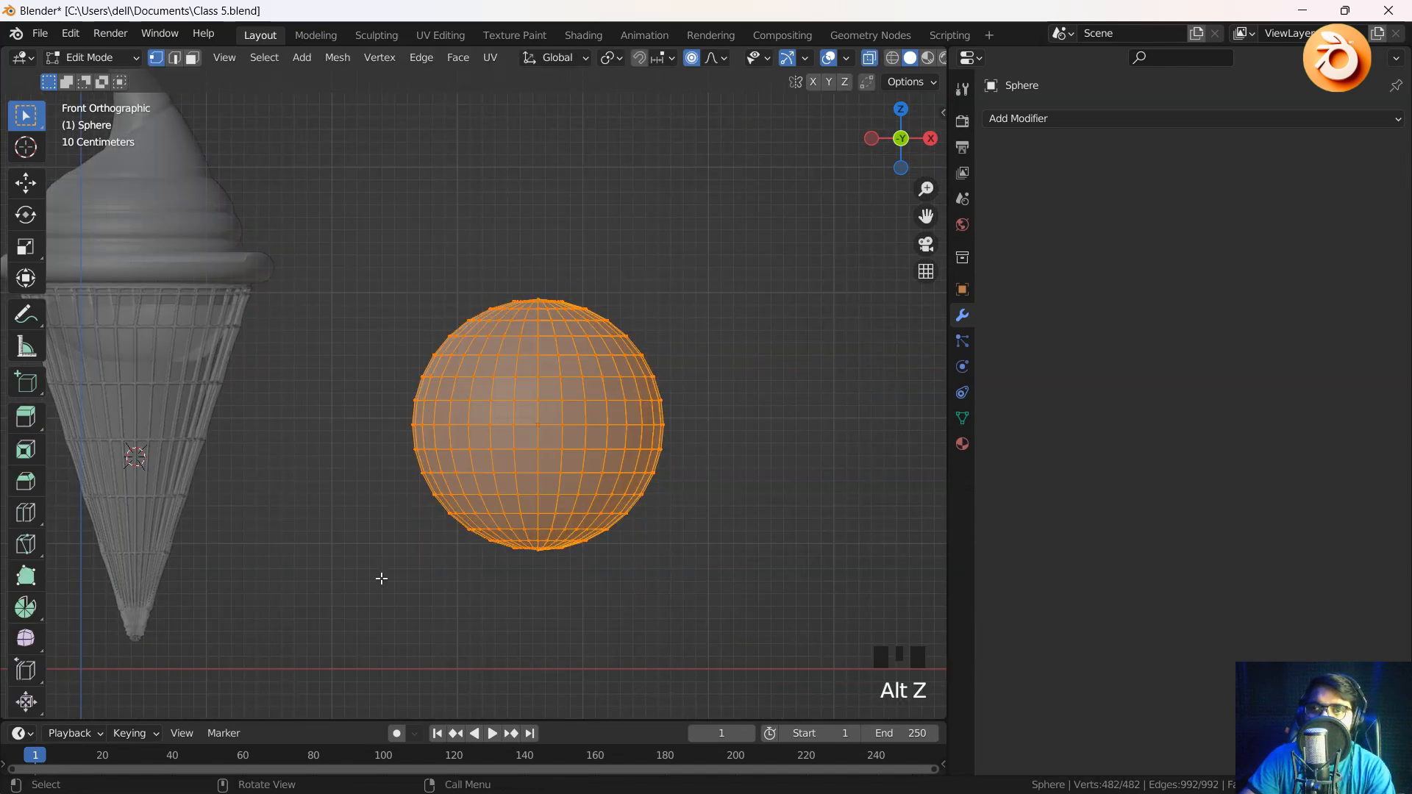
left_click_drag(369, 596, 850, 439)
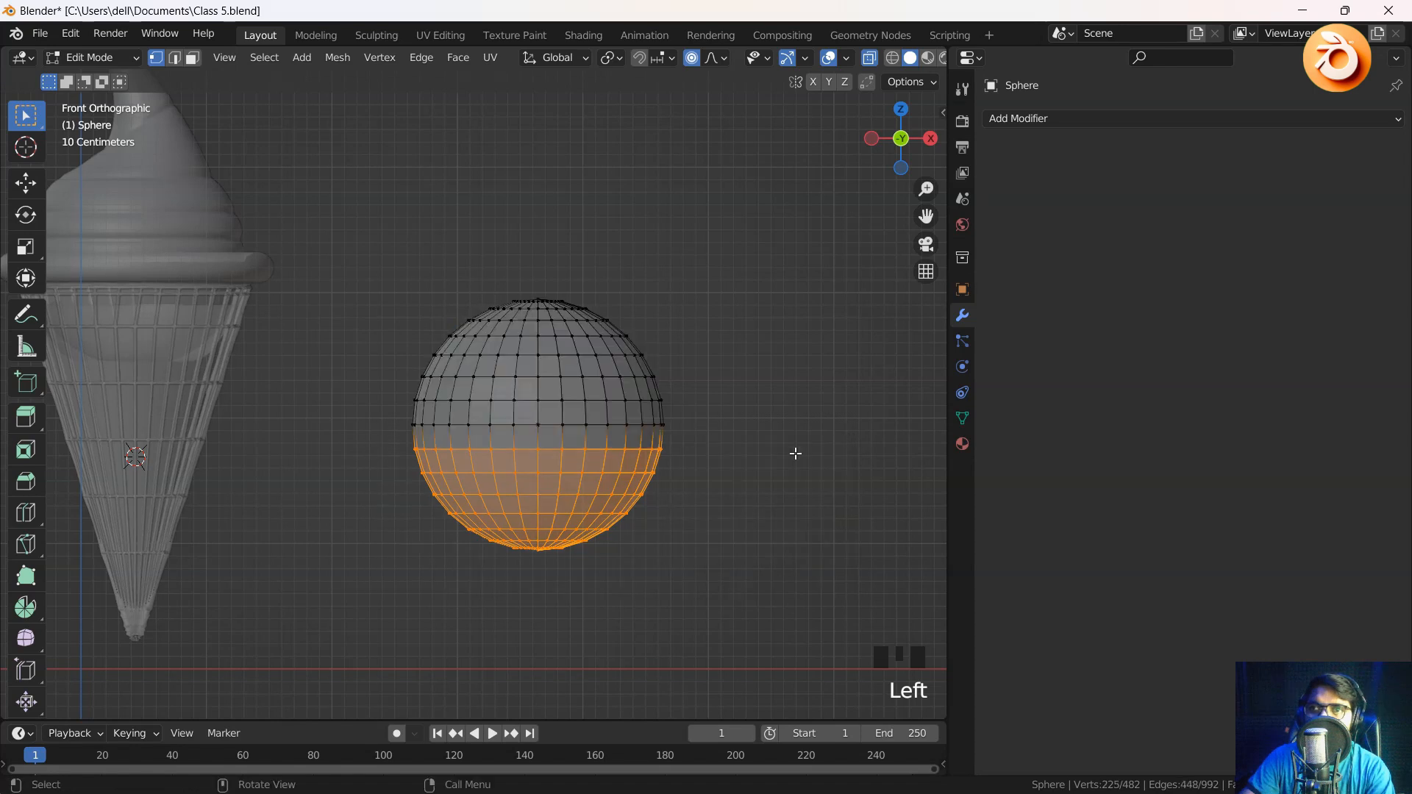
key("x")
left_click(695, 484)
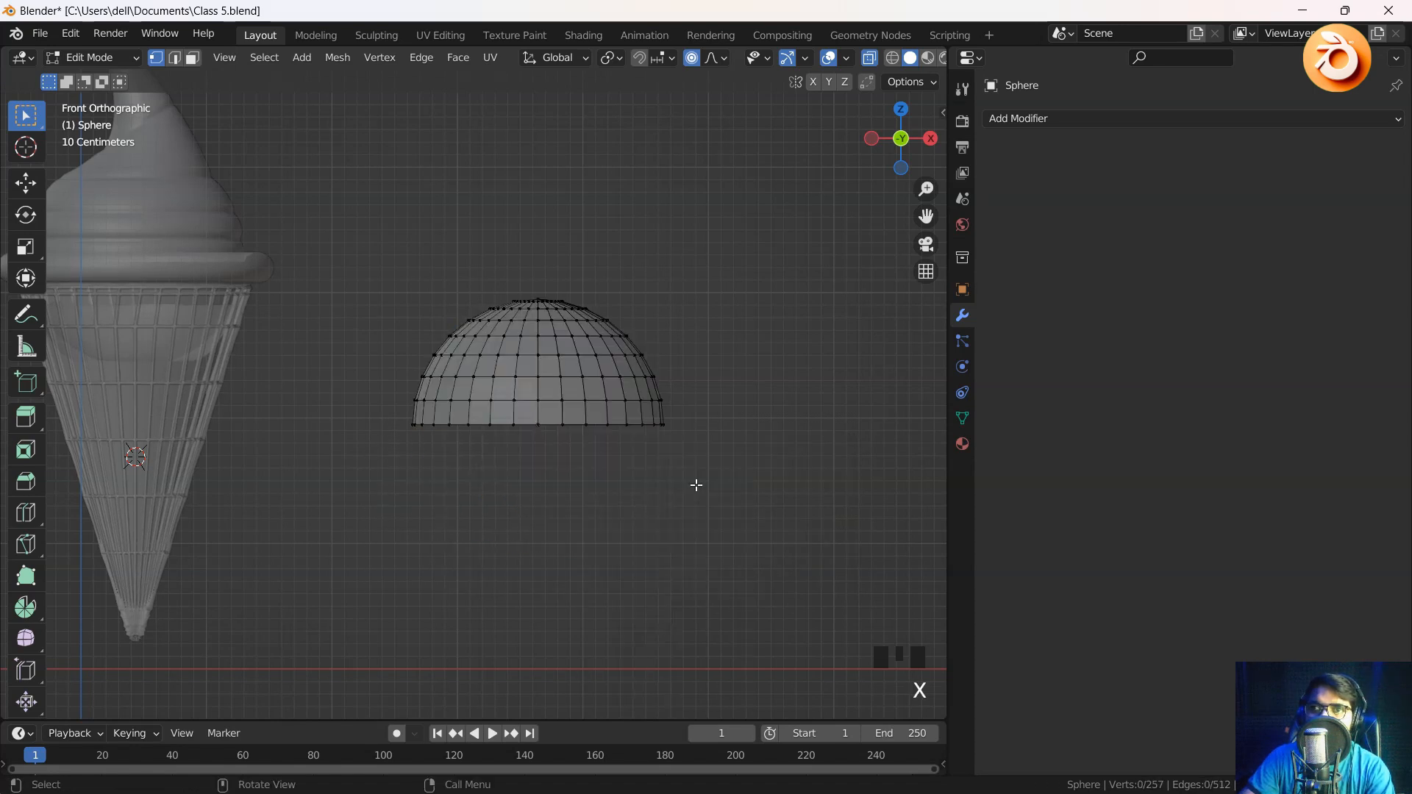
Extrude the dome's open bottom edge loop about 1.95 m straight down along Z to form cylindrical walls
left_click_drag(334, 449, 697, 424)
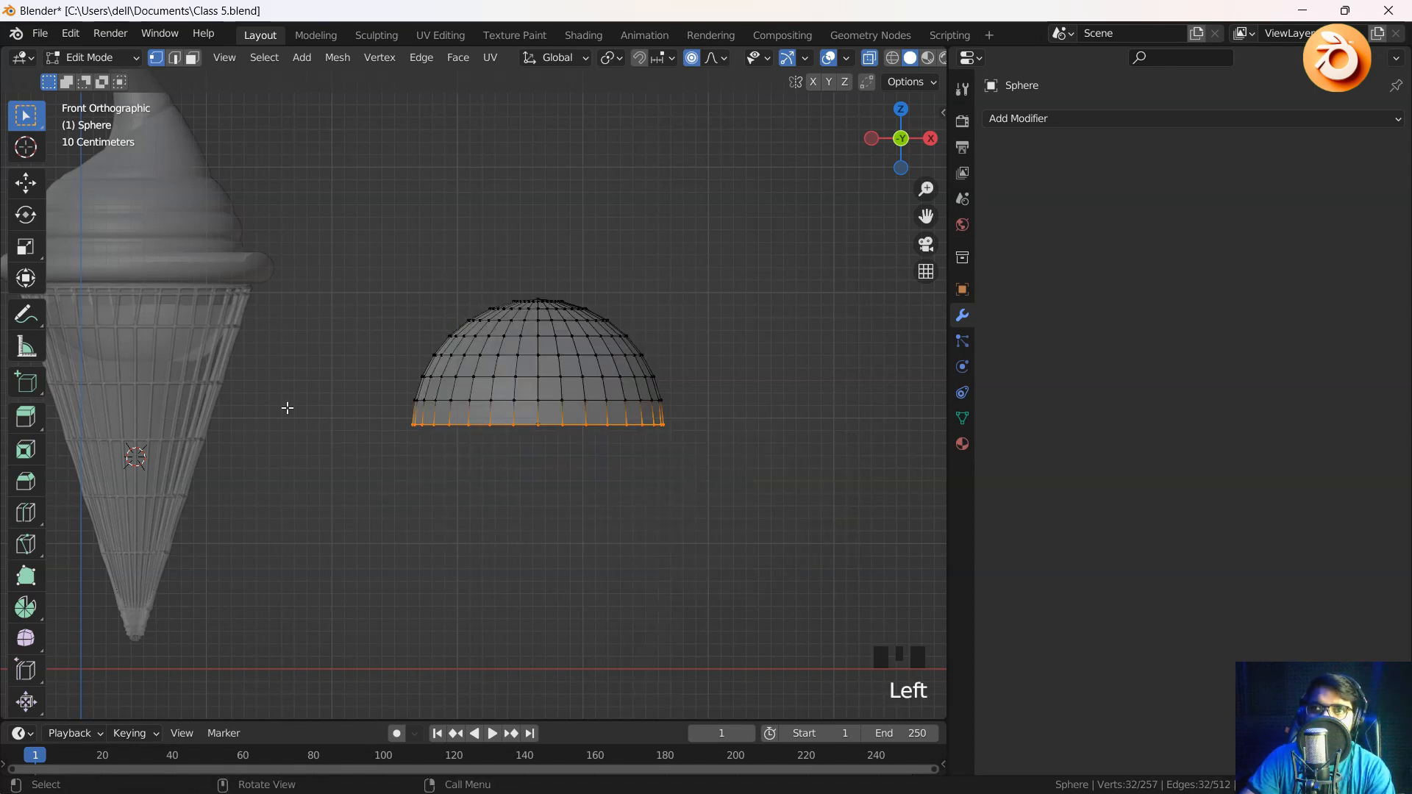
key("e")
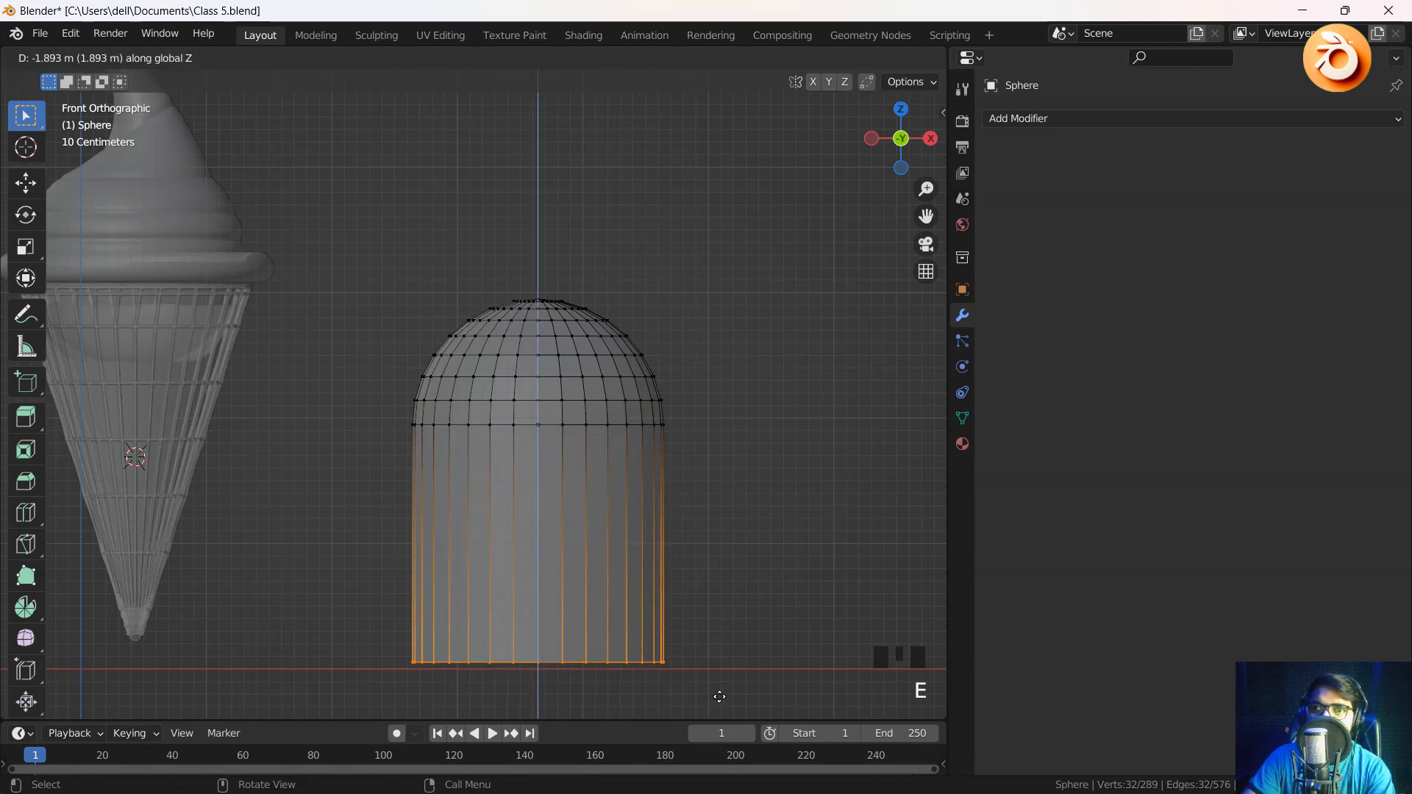
left_click(721, 698)
Turn X-ray off and fill the open bottom loop of the extruded dome with a face
middle_click_drag(543, 585, 572, 158)
key("alt+z")
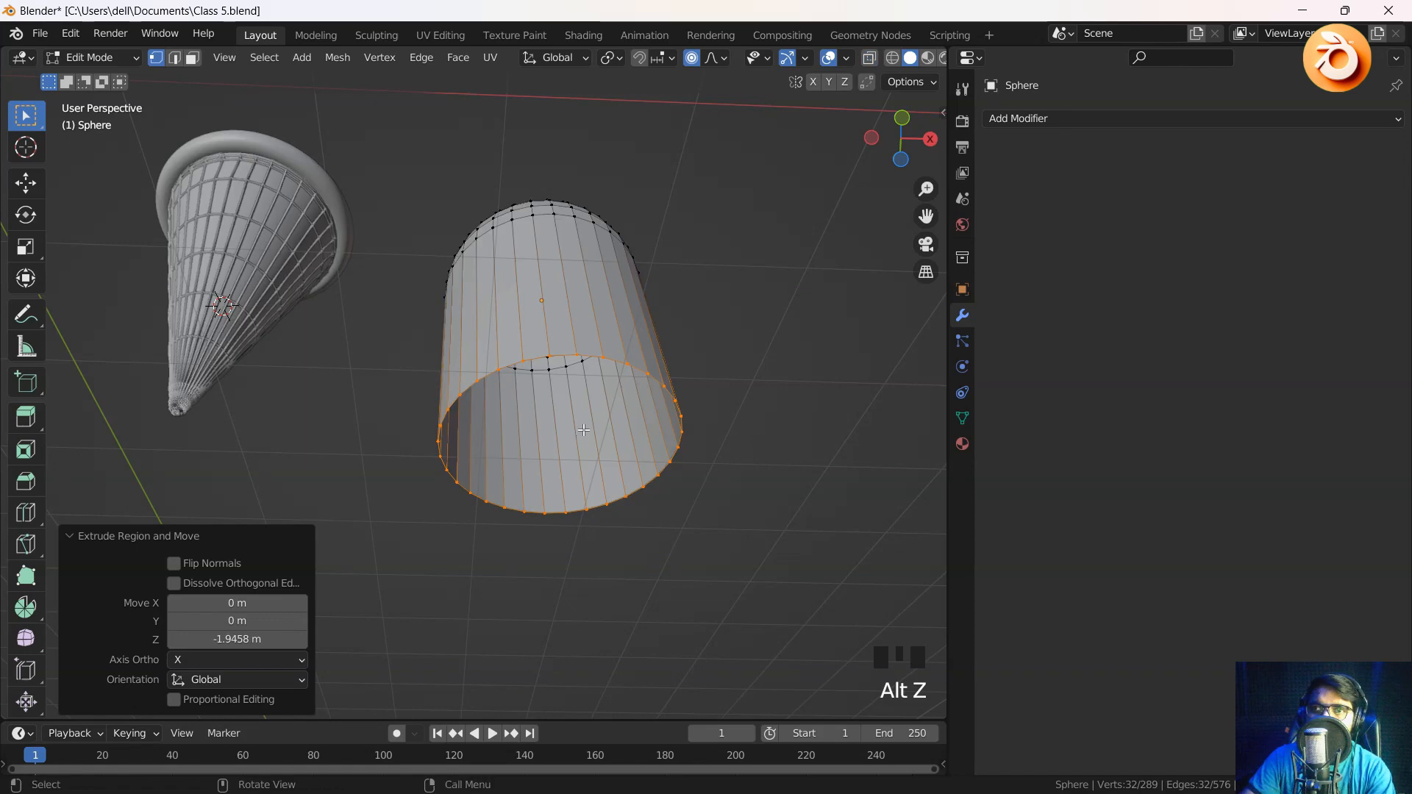
key("f")
middle_click_drag(588, 460, 558, 409)
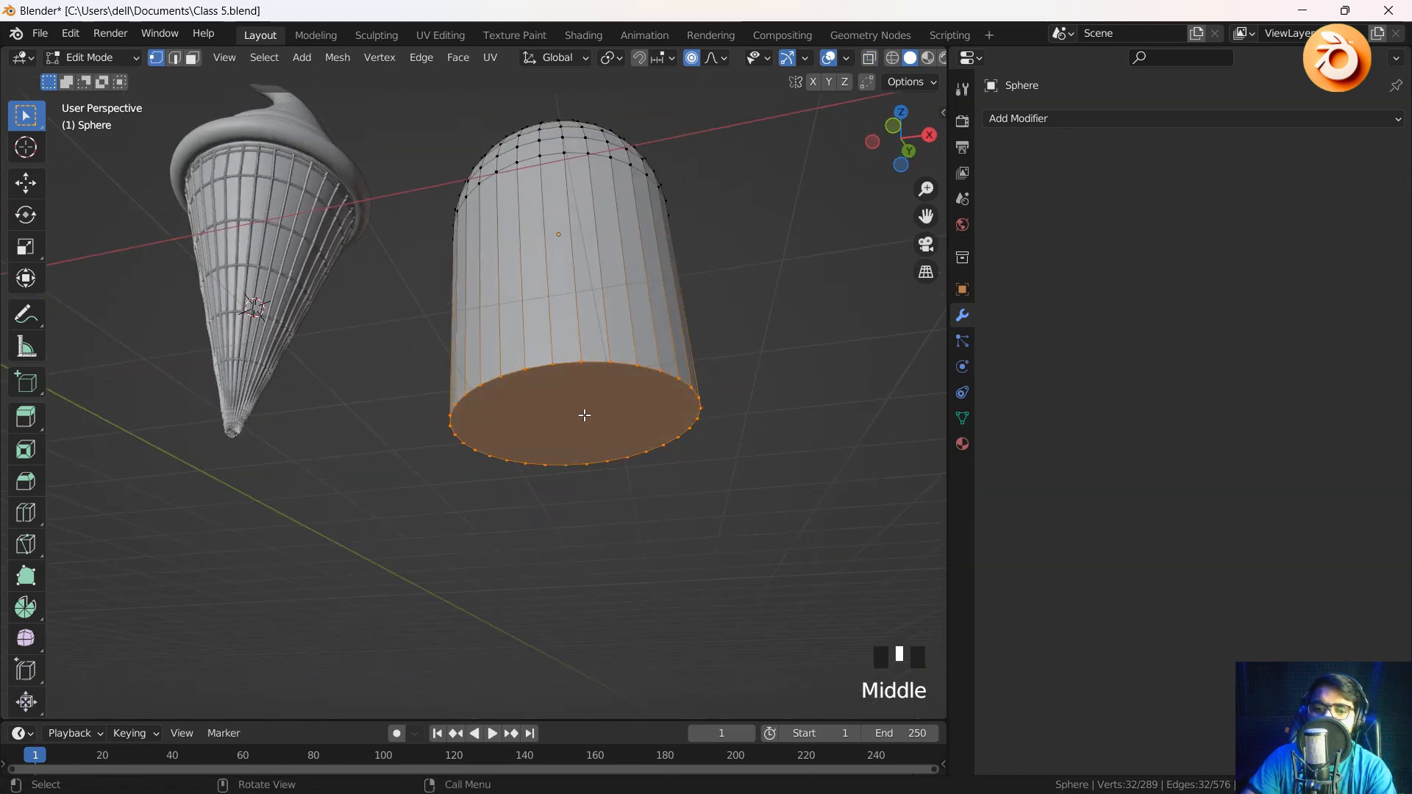
key("grave")
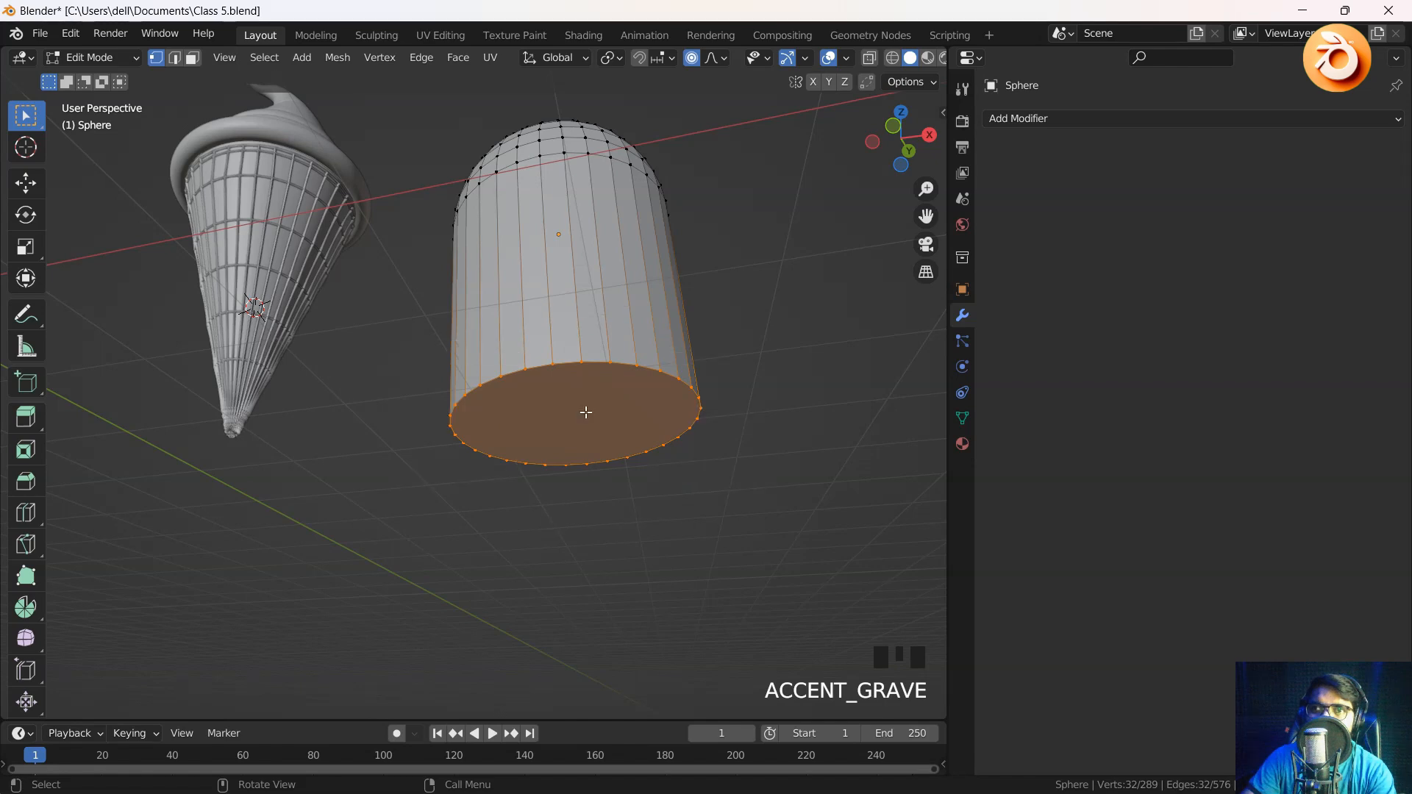
Return to Object Mode, add a Wireframe modifier to the domed shape, and deselect it
key("Tab")
middle_click_drag(592, 403, 546, 303)
left_click(1081, 119)
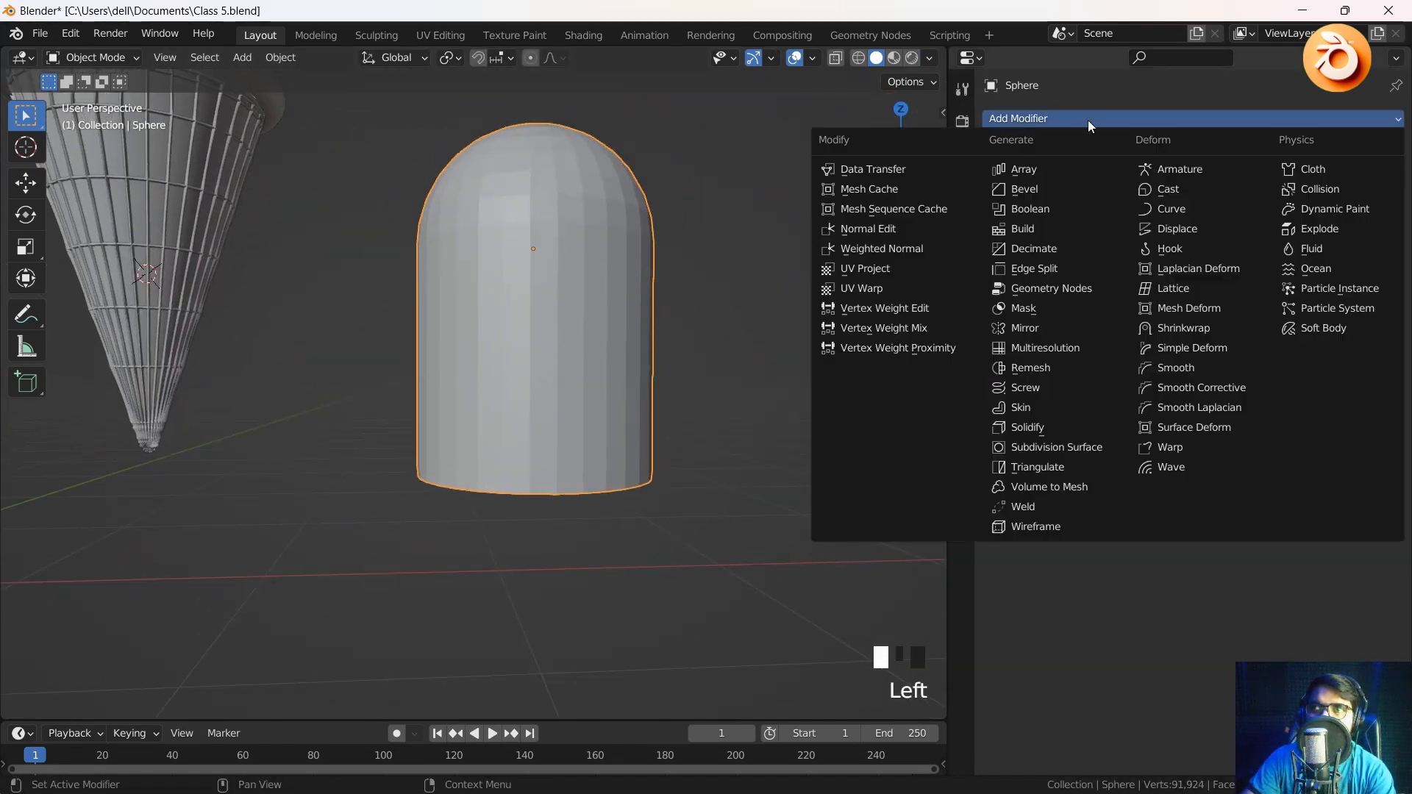
left_click(1034, 526)
middle_click_drag(532, 400, 570, 446)
left_click(727, 425)
middle_click_drag(674, 394, 633, 487)
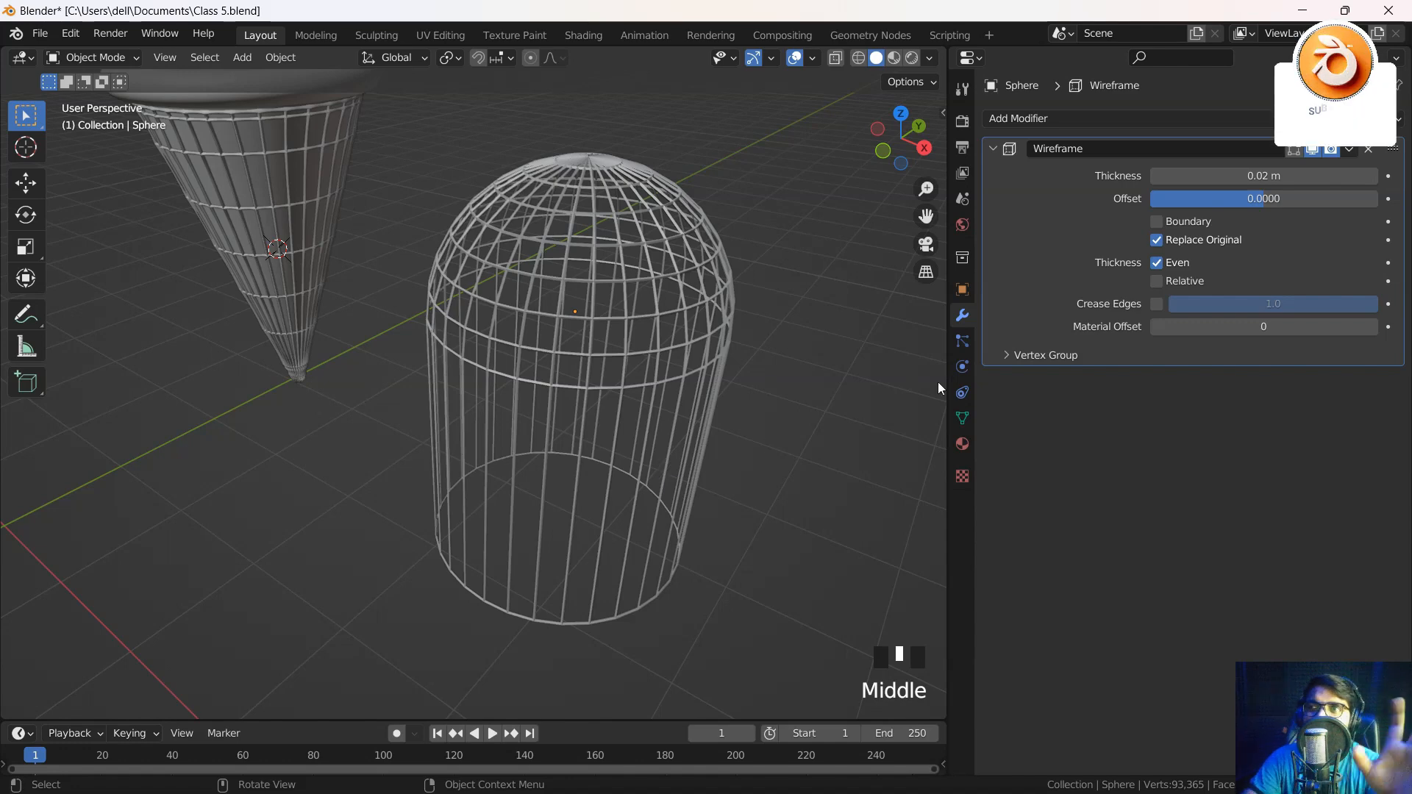
Set the domed shape's Wireframe thickness to 0.043 m and inspect the cage beside the ice cream
left_click_drag(1283, 177, 1208, 199)
scroll(491, 394, "up", 2)
middle_click_drag(492, 394, 515, 327)
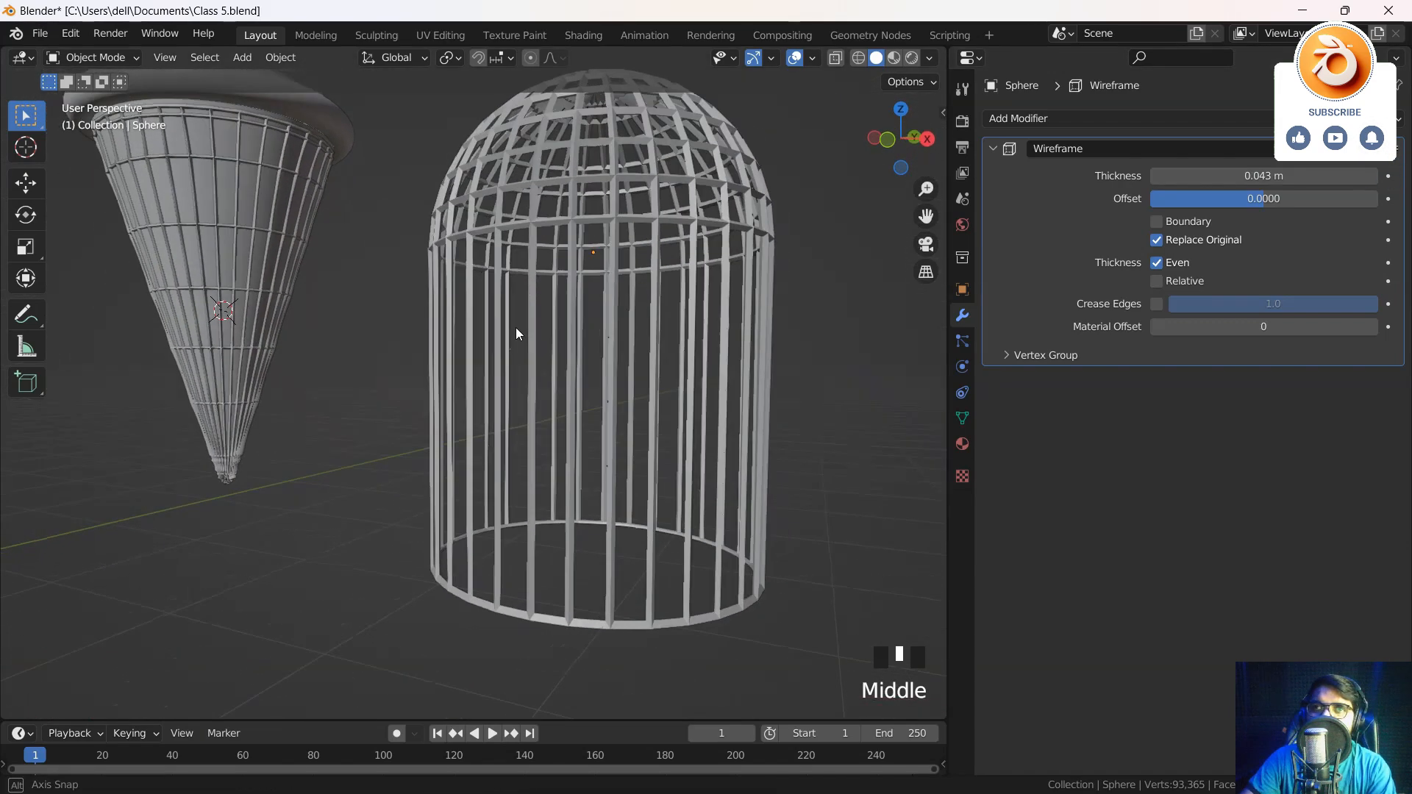
middle_click_drag(551, 414, 634, 440)
scroll(634, 440, "down", 3)
middle_click_drag(471, 425, 537, 430)
middle_click_drag(473, 479, 502, 490, "shift")
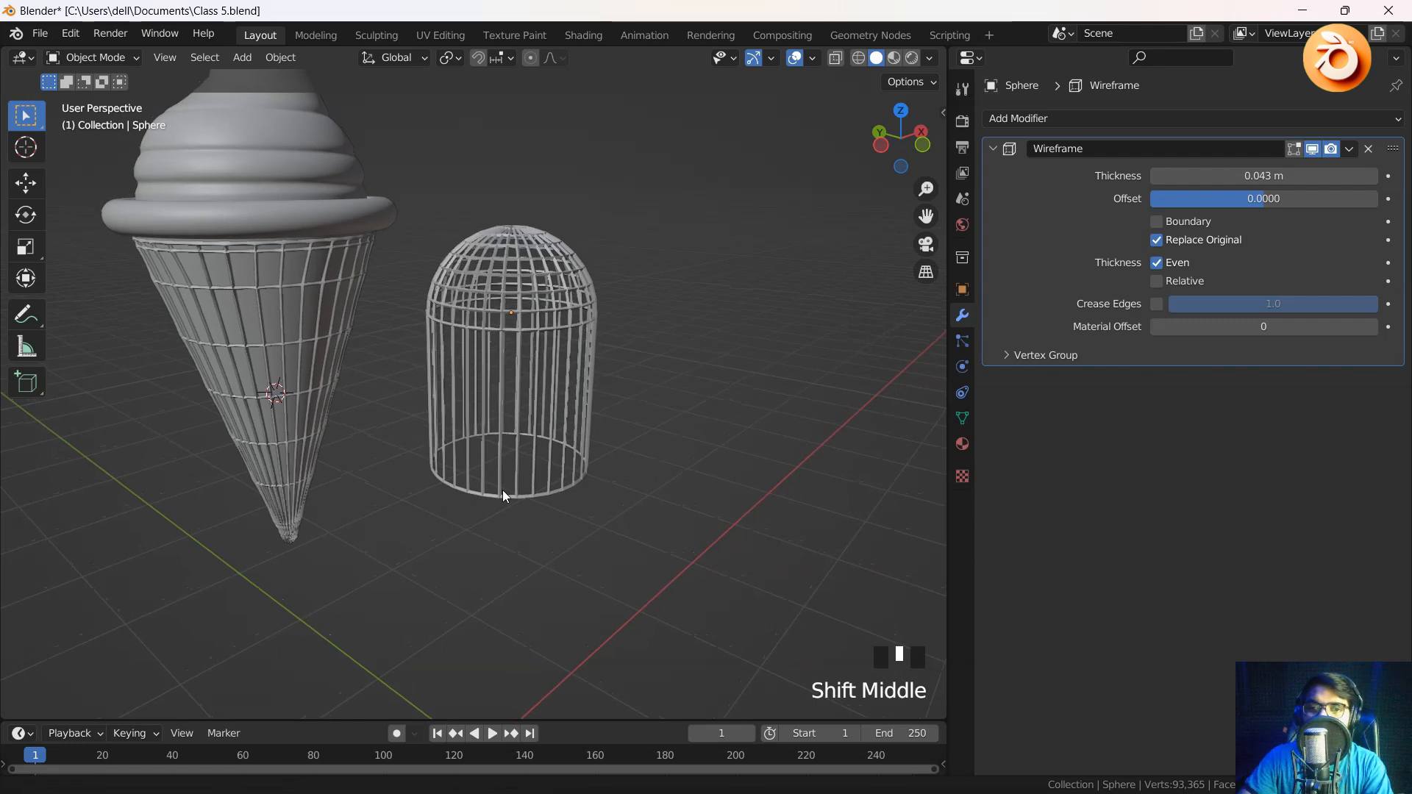